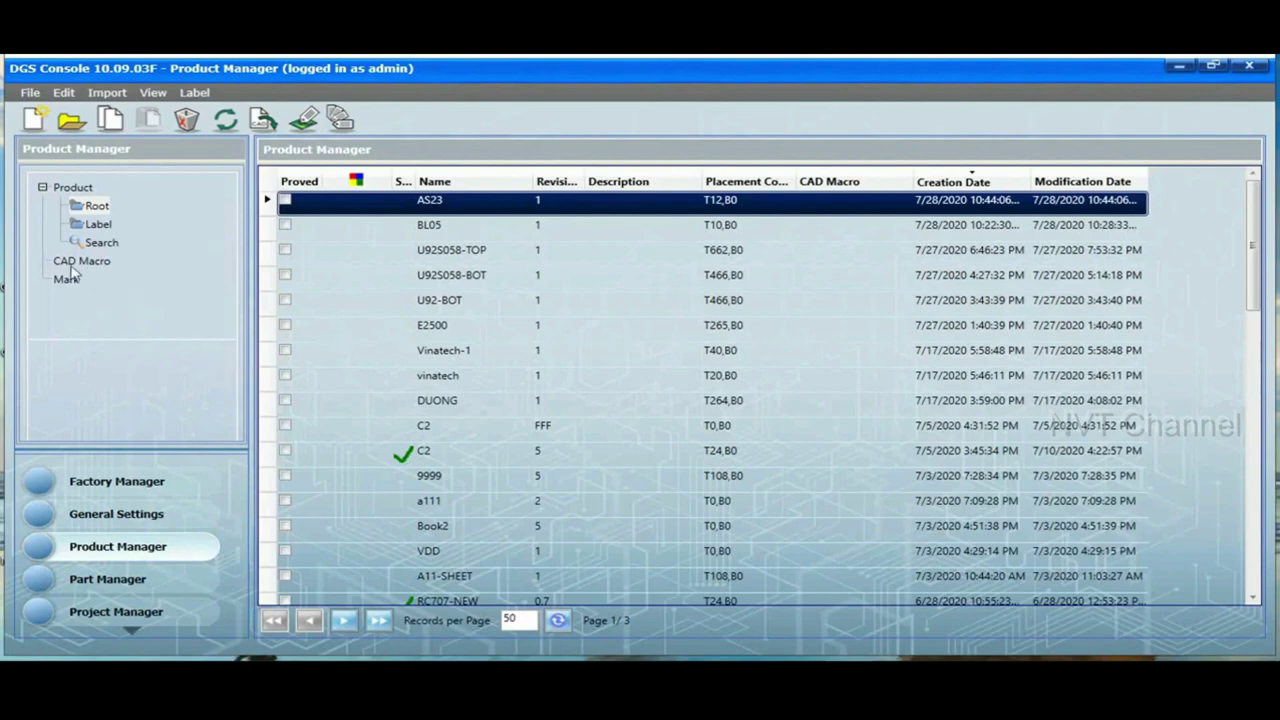
- Create a new CAD macro named C2 using the User-Defined CAD Format
{"action": "left_click", "coordinate": [80, 263]}
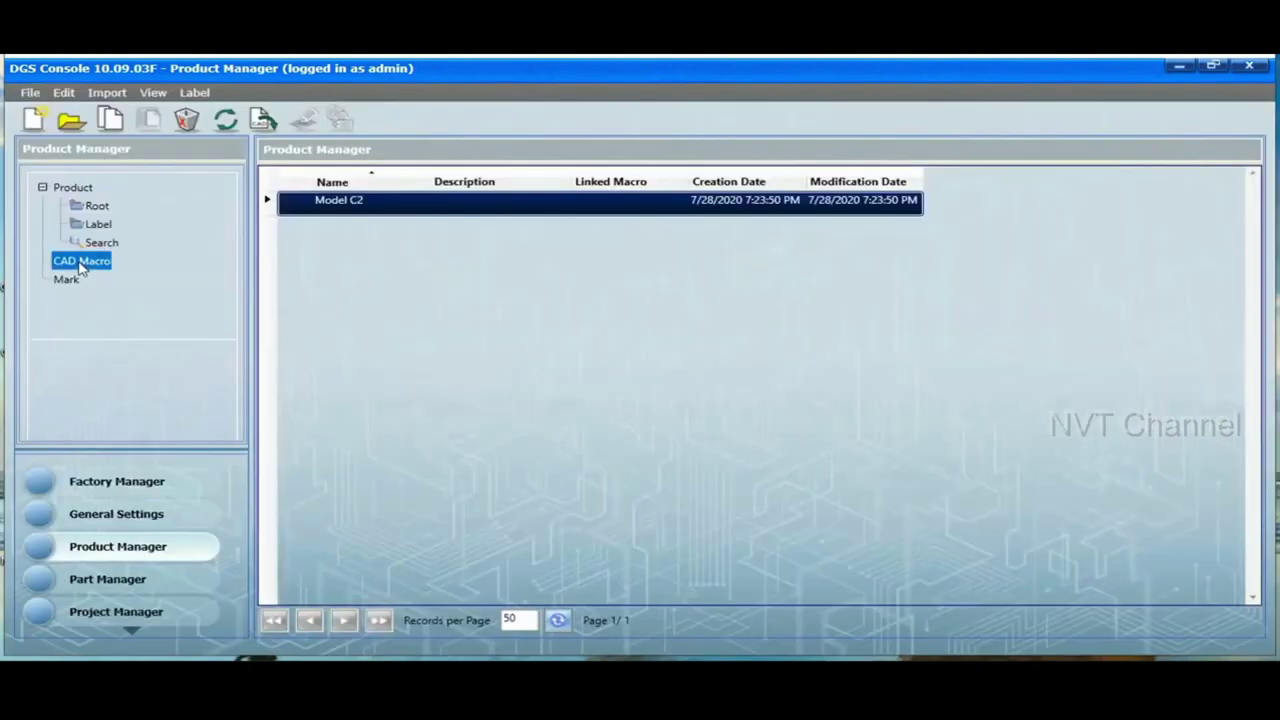
{"action": "right_click", "coordinate": [407, 292]}
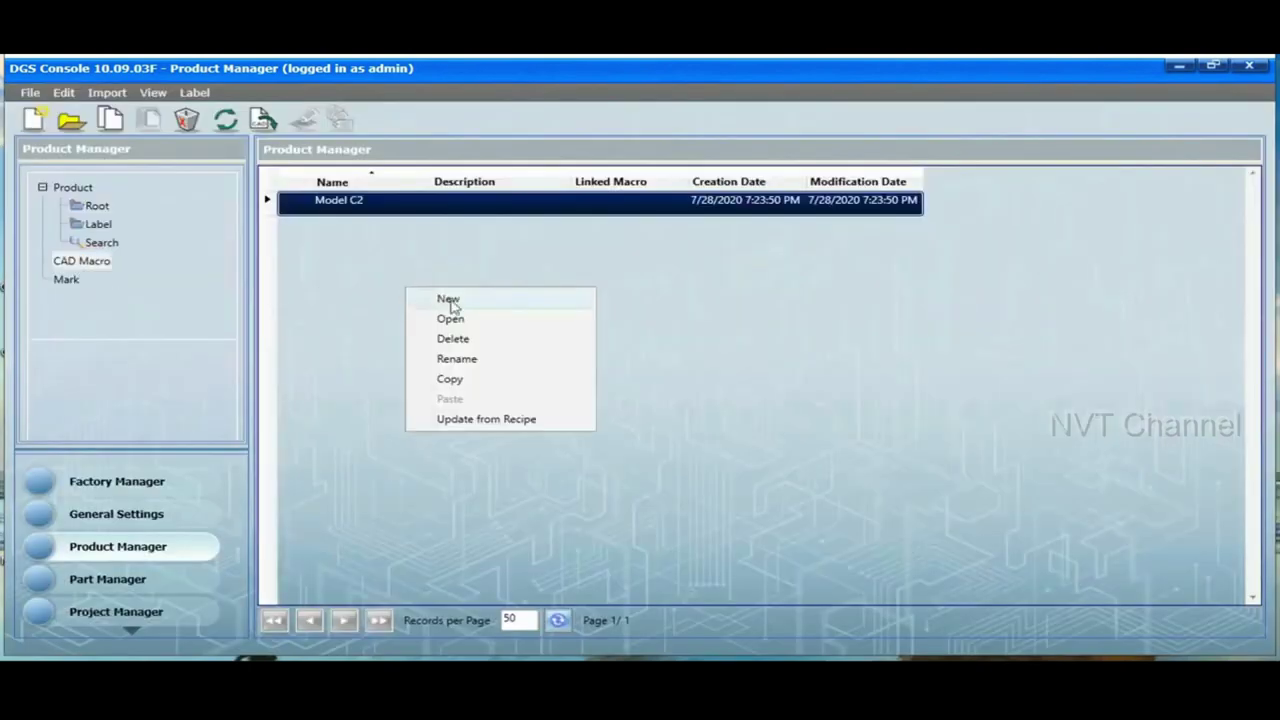
{"action": "left_click", "coordinate": [450, 300]}
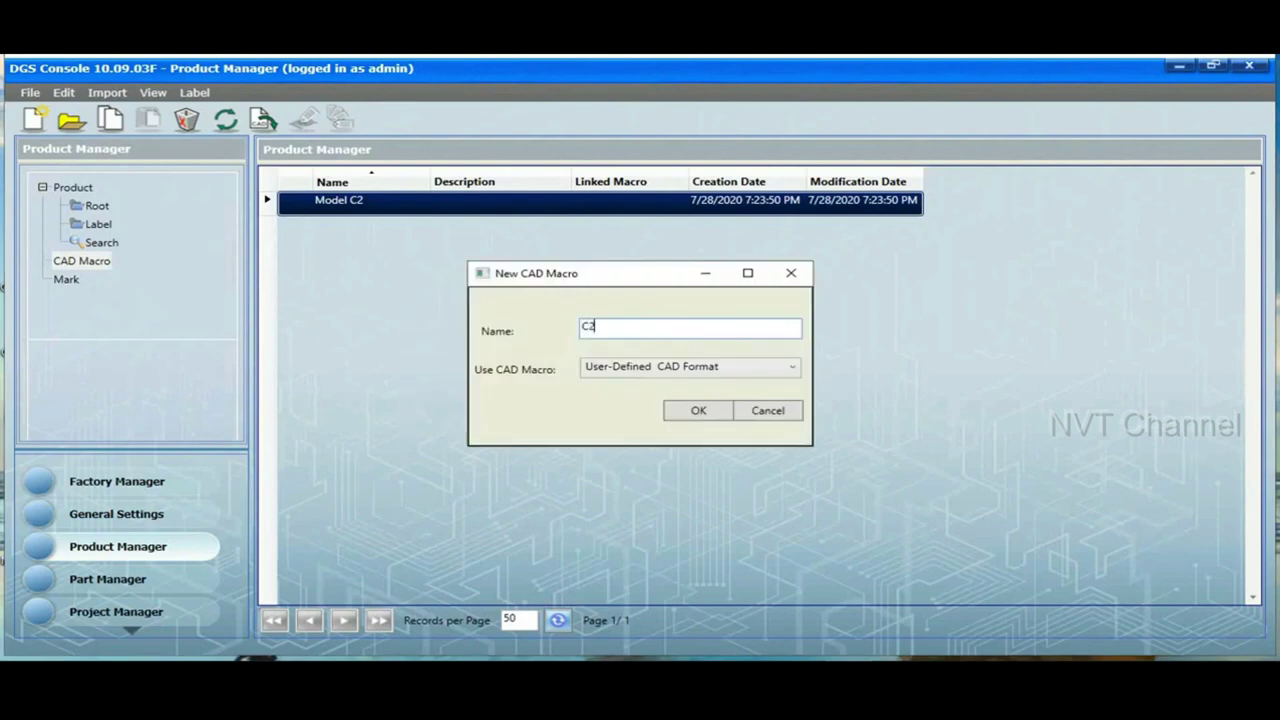
{"action": "left_click", "coordinate": [694, 412]}
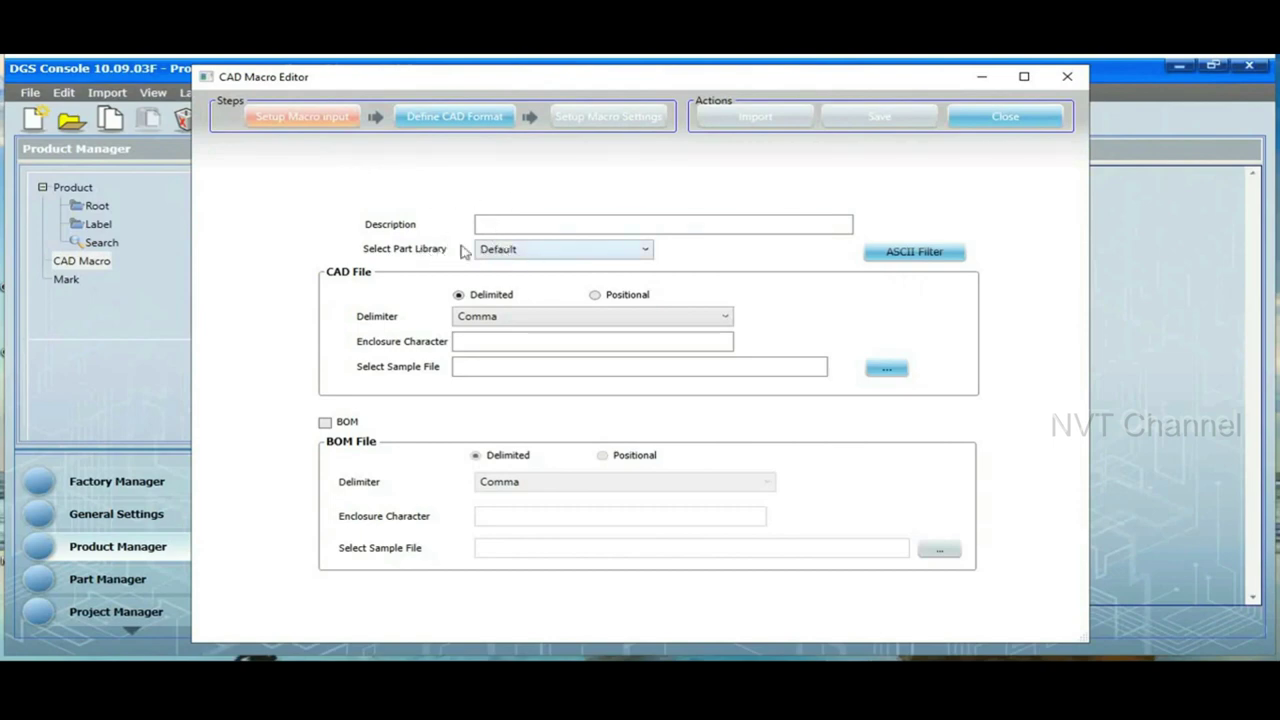
- Choose the VD1 part library for the macro and load CadC2.csv from the Desktop as the CAD sample file
{"action": "left_click", "coordinate": [567, 259]}
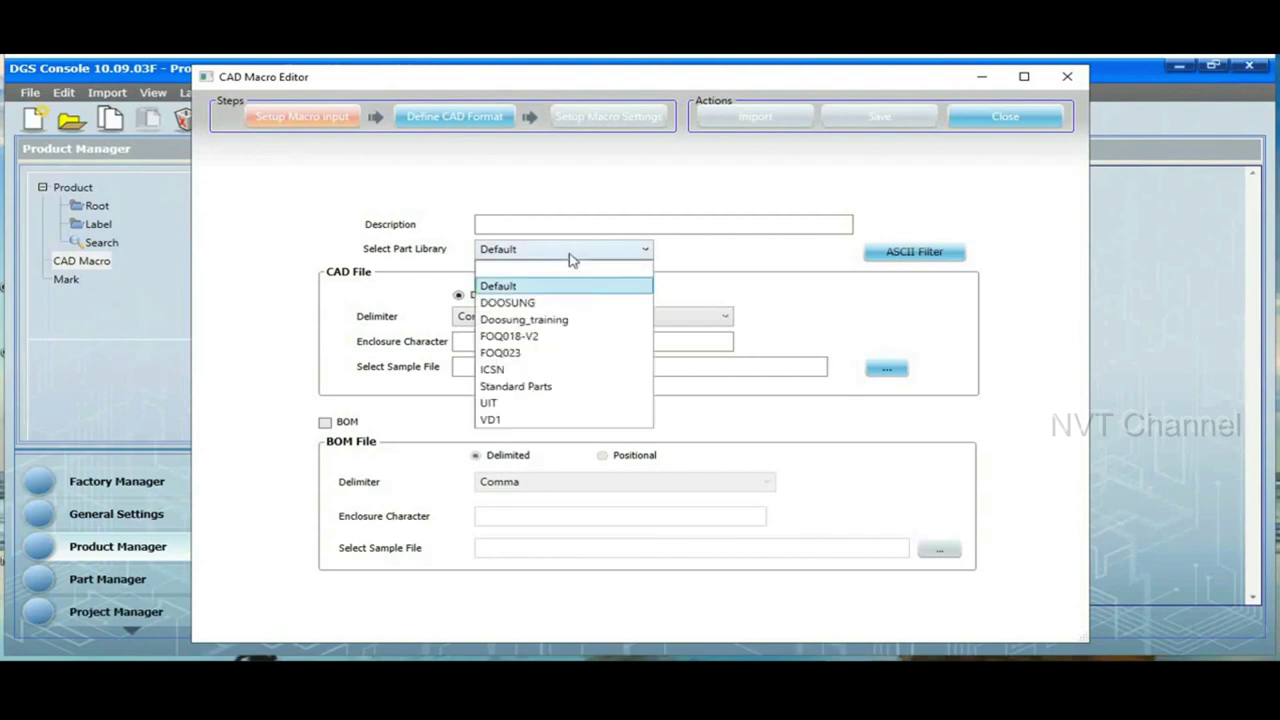
{"action": "left_click", "coordinate": [503, 421]}
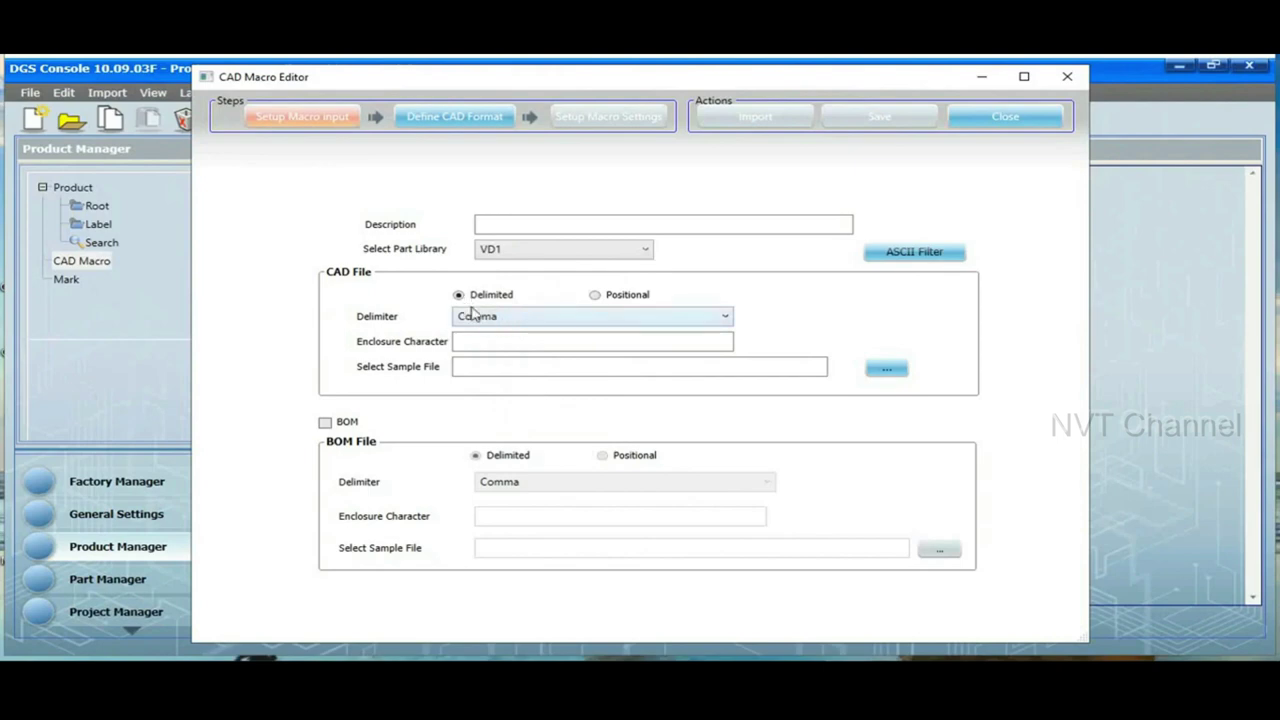
{"action": "left_click", "coordinate": [887, 372]}
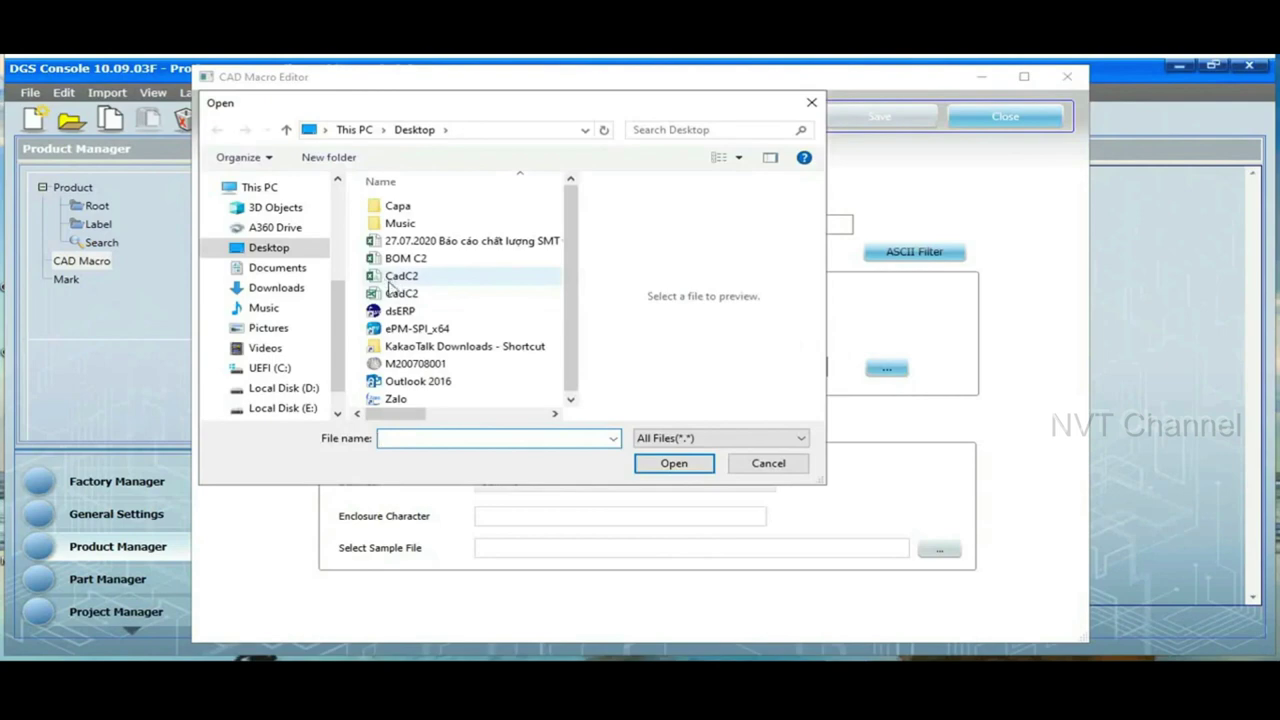
{"action": "left_click", "coordinate": [390, 284]}
{"action": "left_click", "coordinate": [655, 462]}
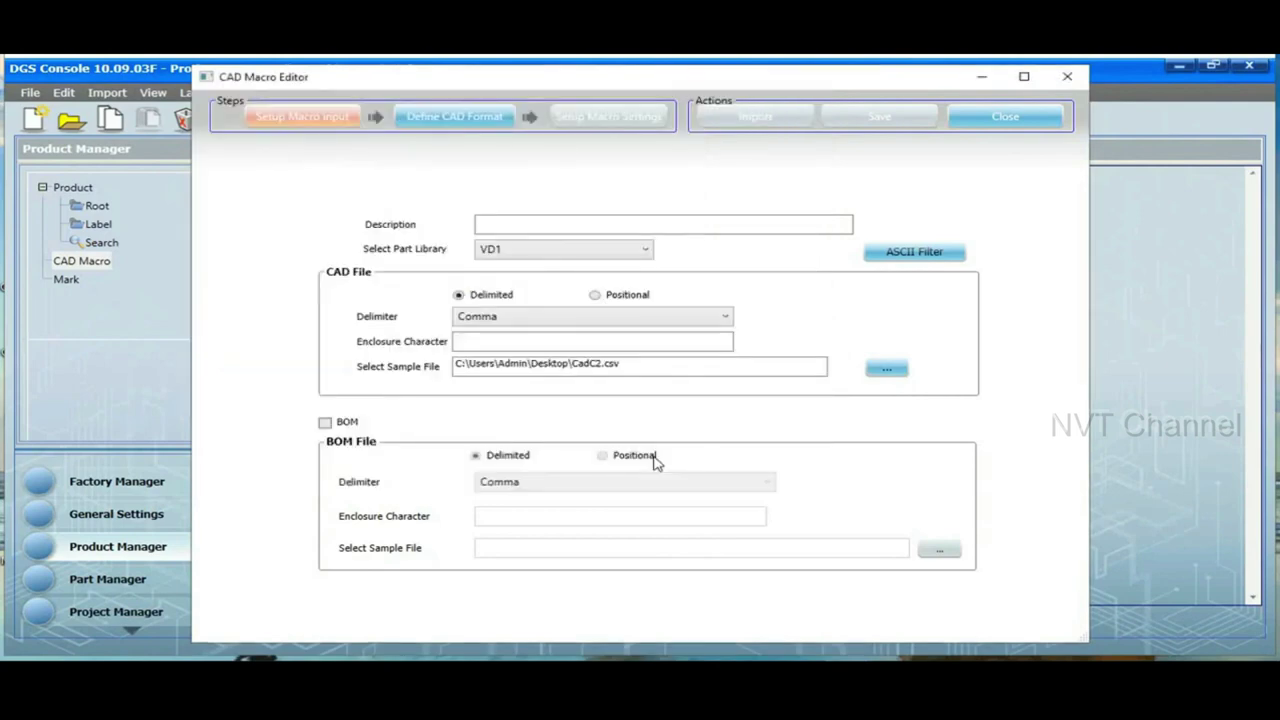
- Start defining the CAD format with a Panel Outline record that uses the String identification method
{"action": "left_click", "coordinate": [449, 120]}
{"action": "left_click", "coordinate": [448, 120]}
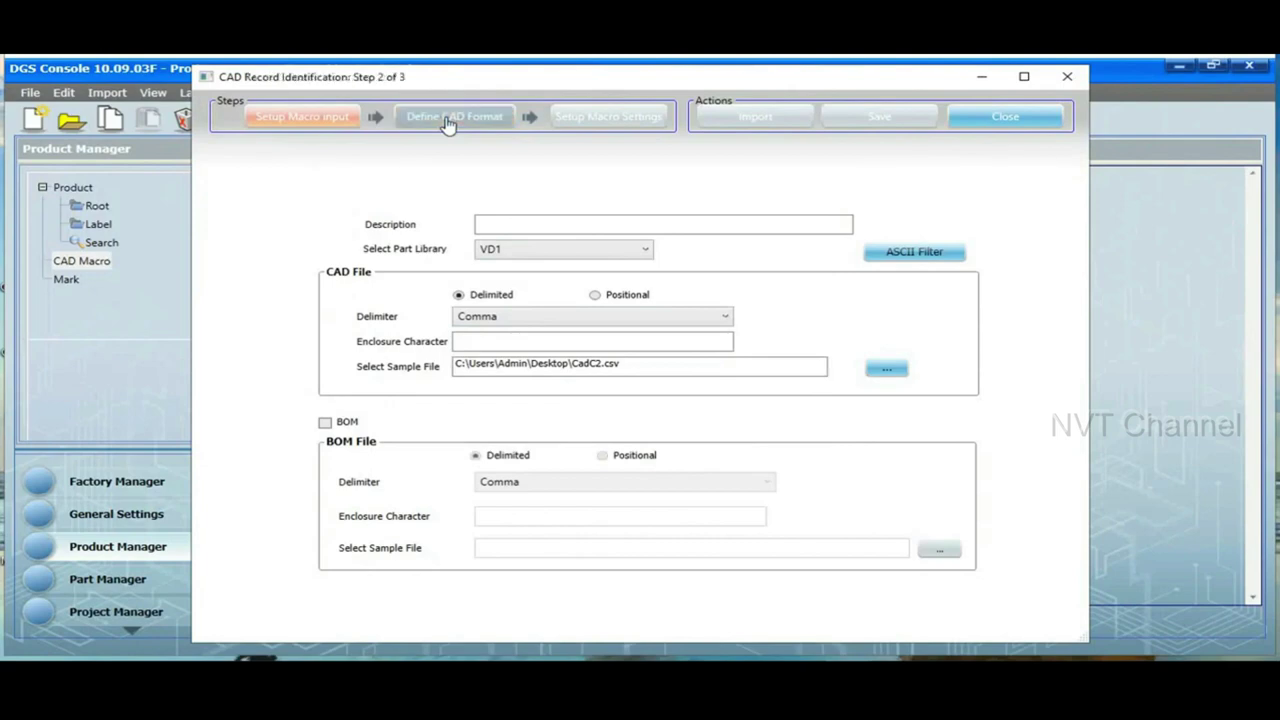
{"action": "scroll", "coordinate": [597, 410], "scroll_direction": "down", "scroll_amount": 4}
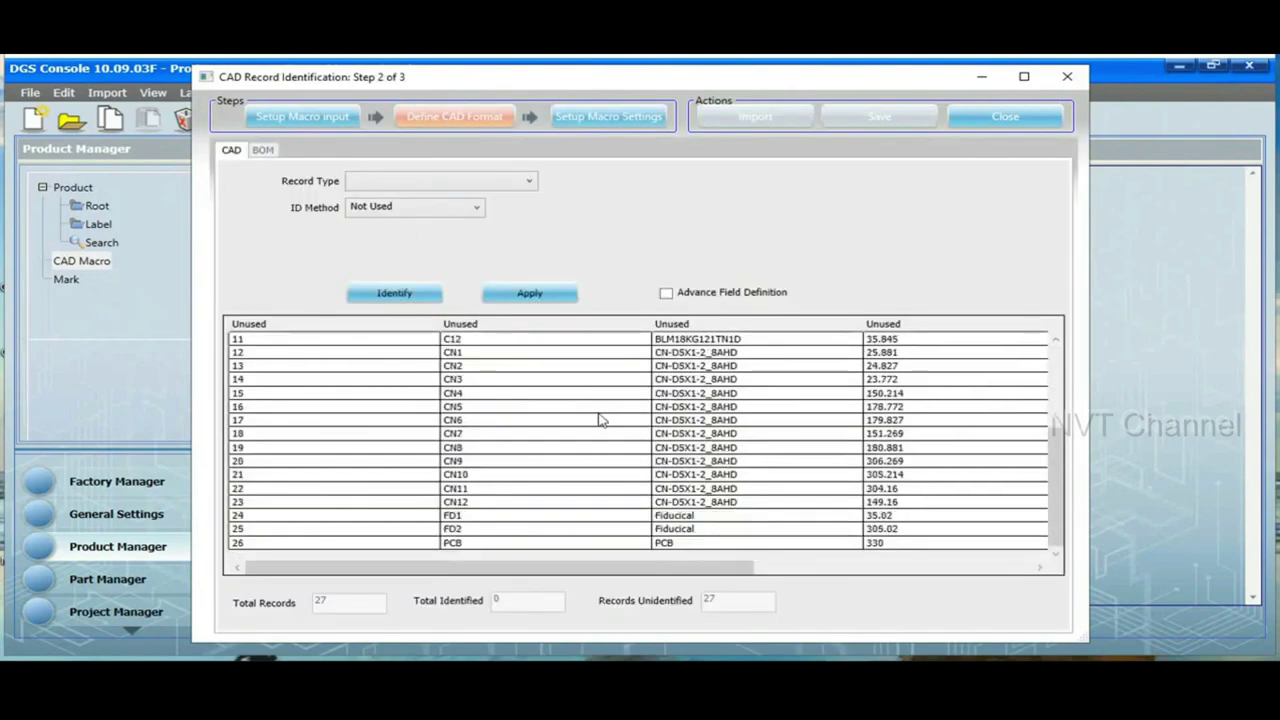
{"action": "scroll", "coordinate": [600, 420], "scroll_direction": "up", "scroll_amount": 4}
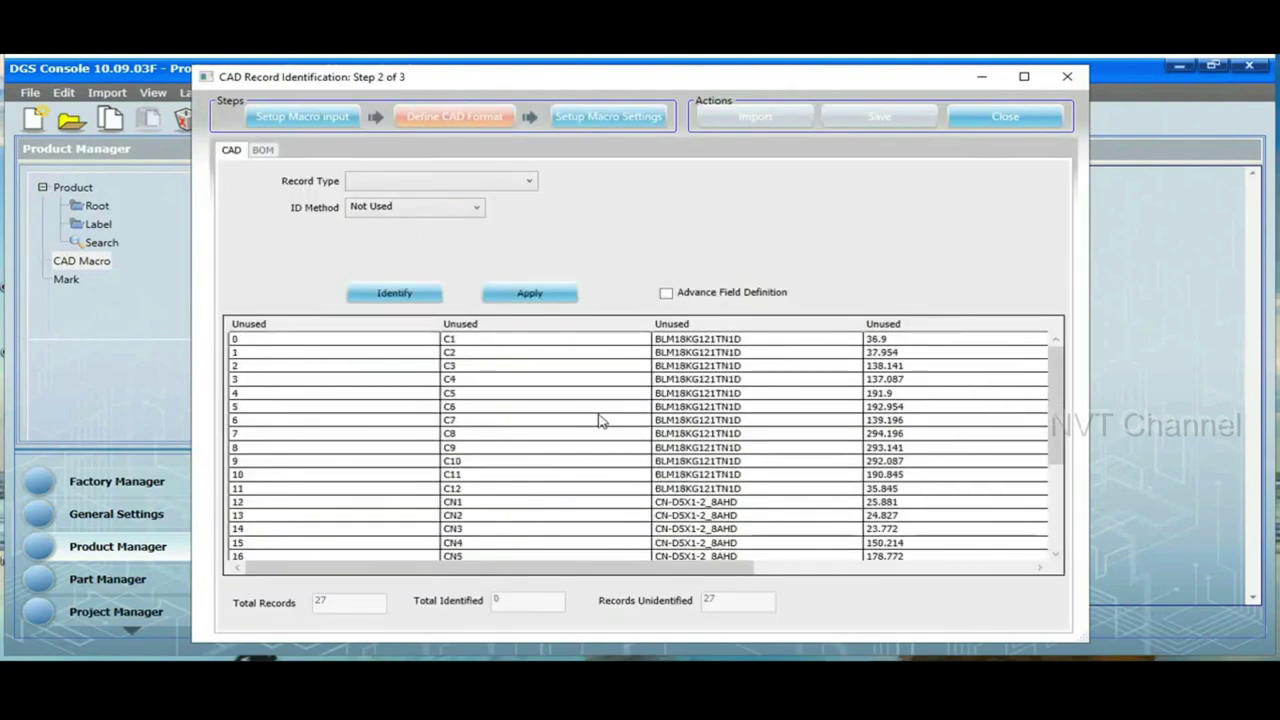
{"action": "left_click", "coordinate": [522, 185]}
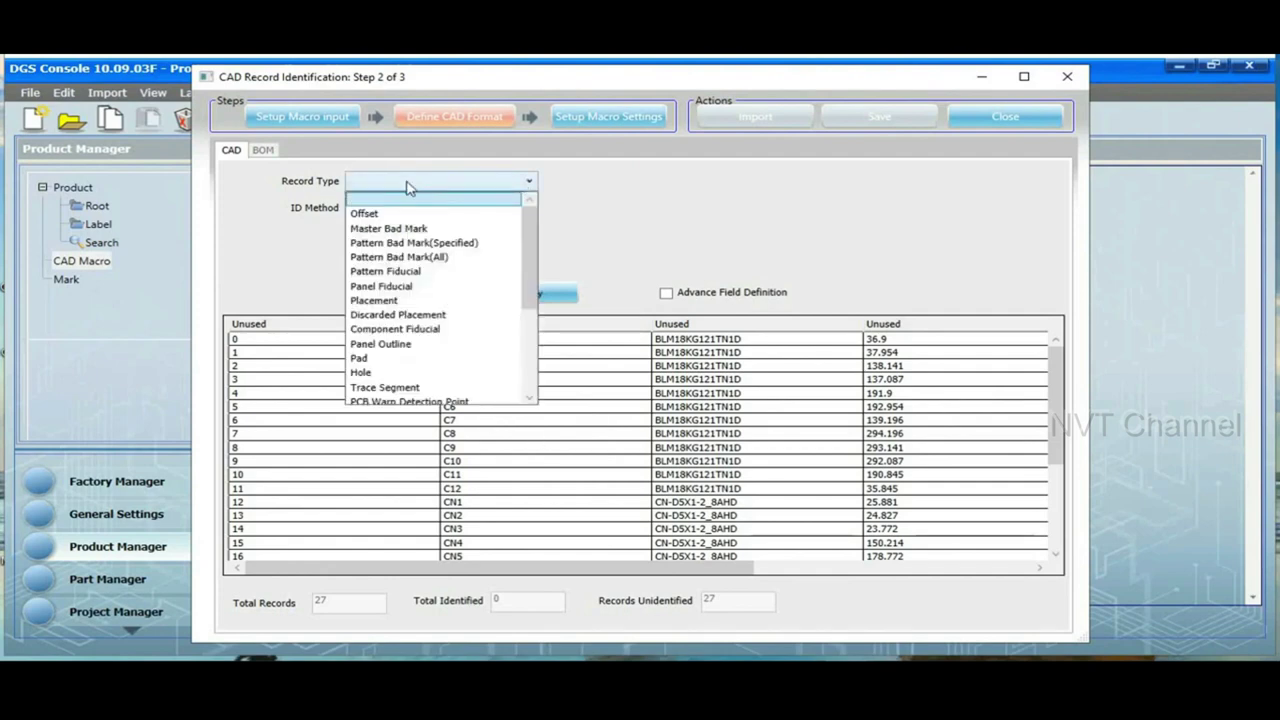
{"action": "left_click", "coordinate": [398, 349]}
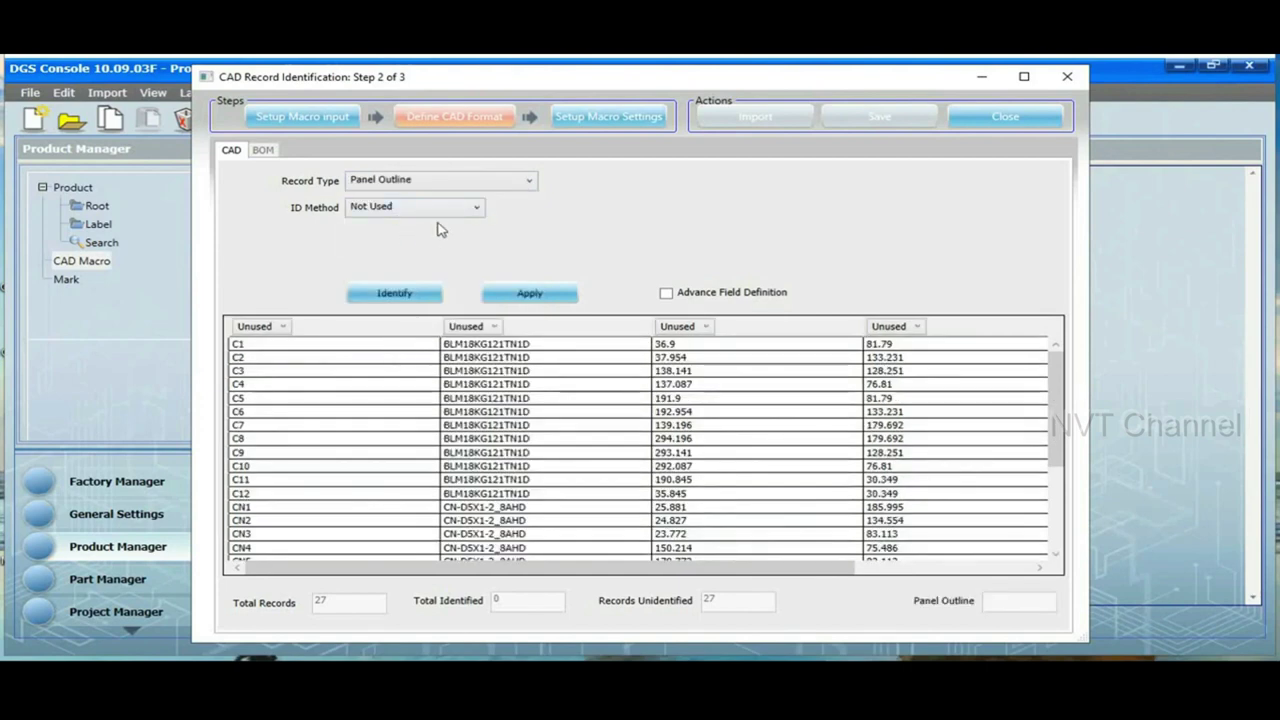
{"action": "left_click", "coordinate": [474, 208]}
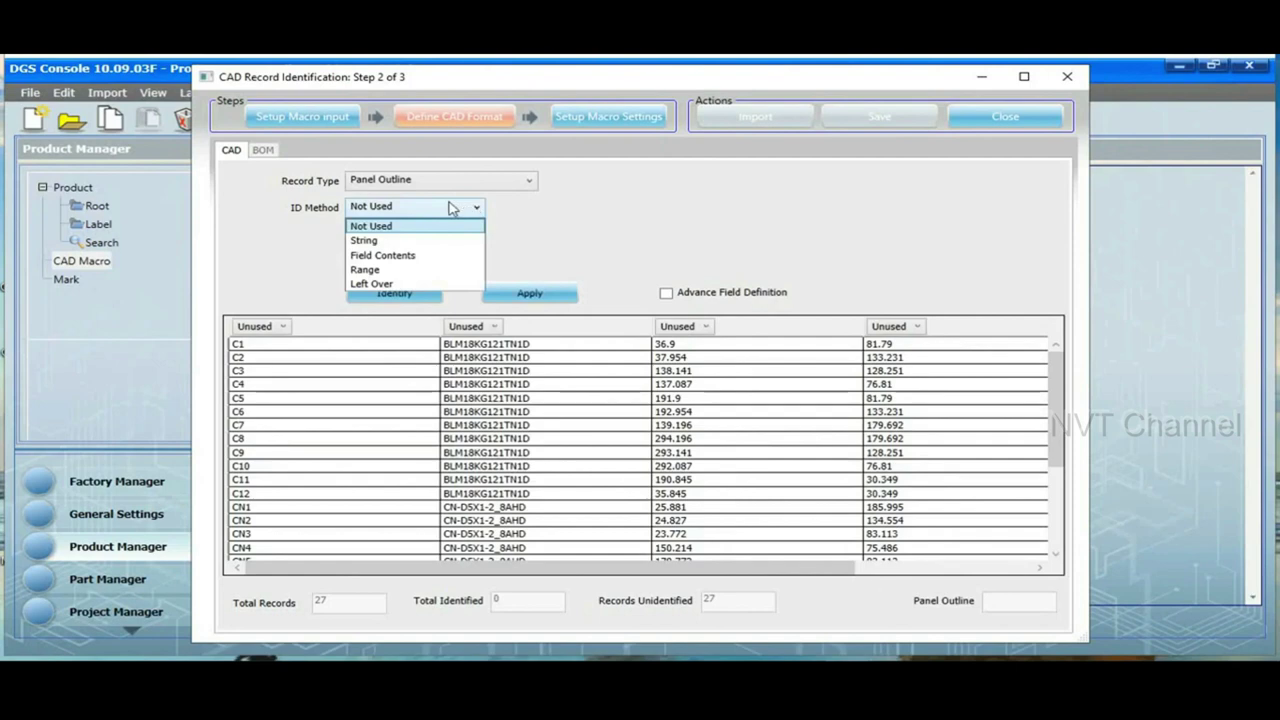
{"action": "left_click", "coordinate": [367, 243]}
- Use the PCB entry in the last row of the CAD data as the Panel Outline identification string
{"action": "scroll", "coordinate": [362, 497], "scroll_direction": "down", "scroll_amount": 4}
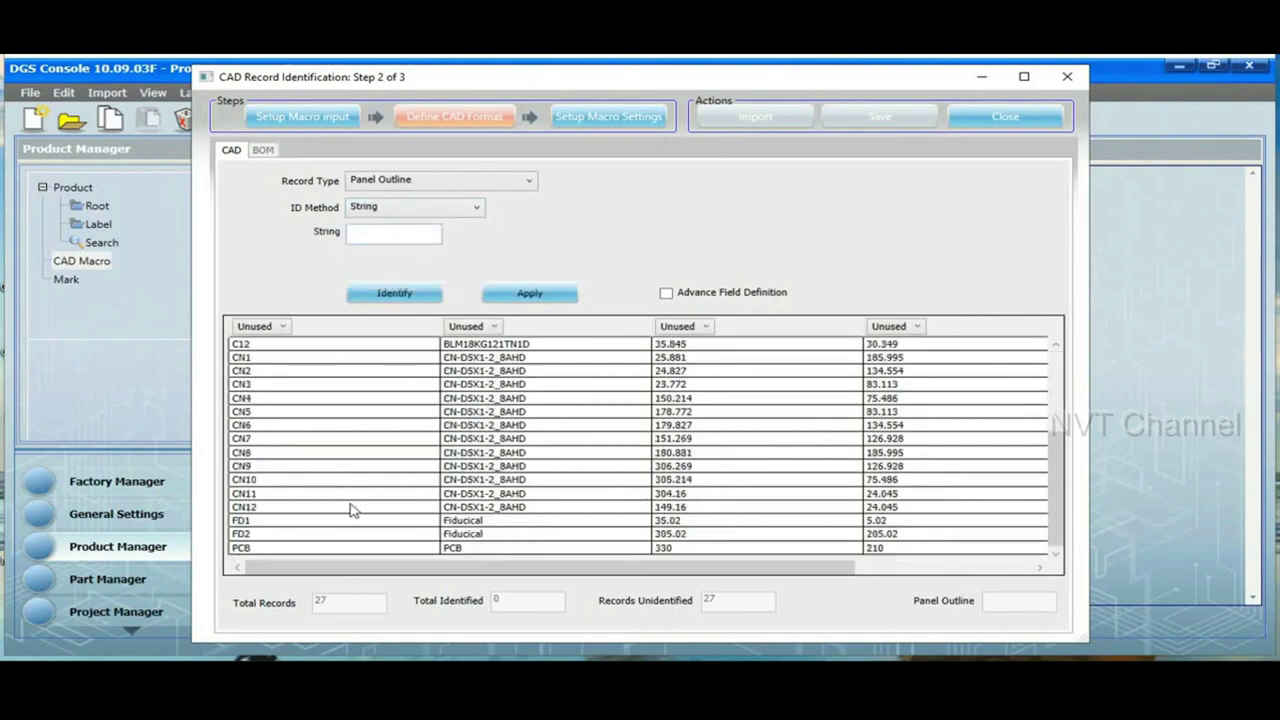
{"action": "left_click", "coordinate": [267, 552]}
{"action": "right_click", "coordinate": [267, 553]}
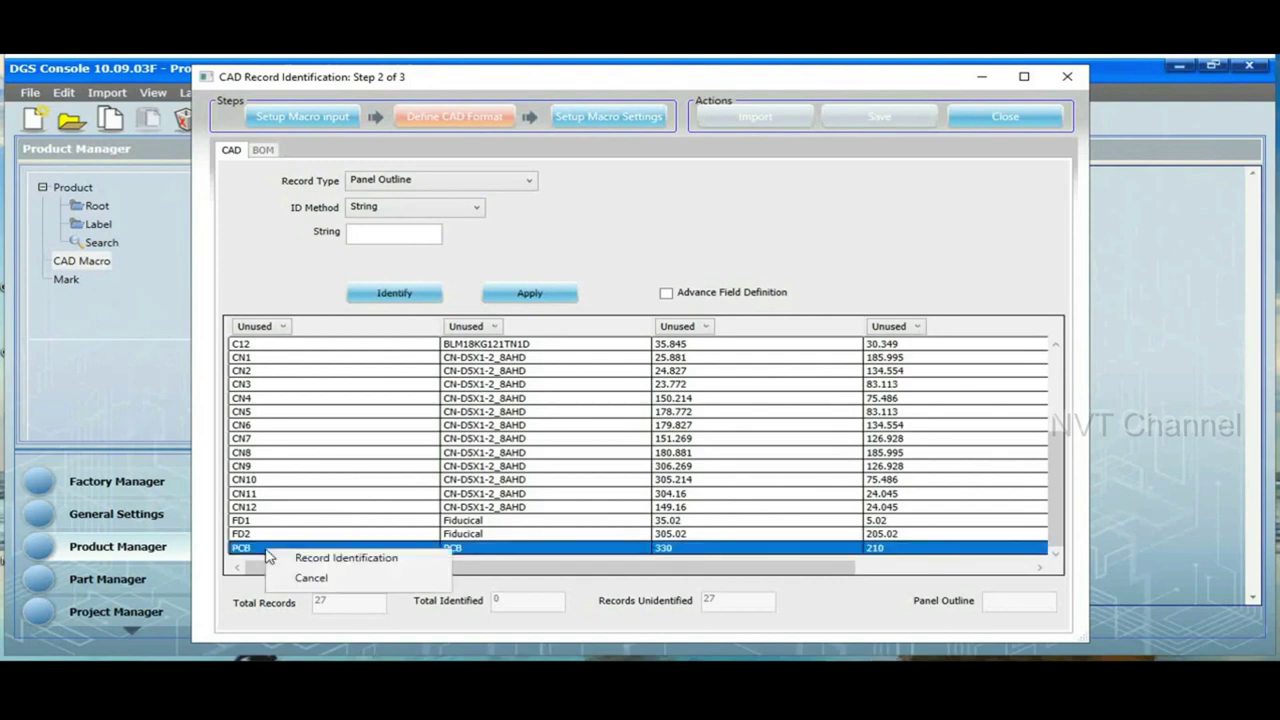
{"action": "left_click", "coordinate": [322, 562]}
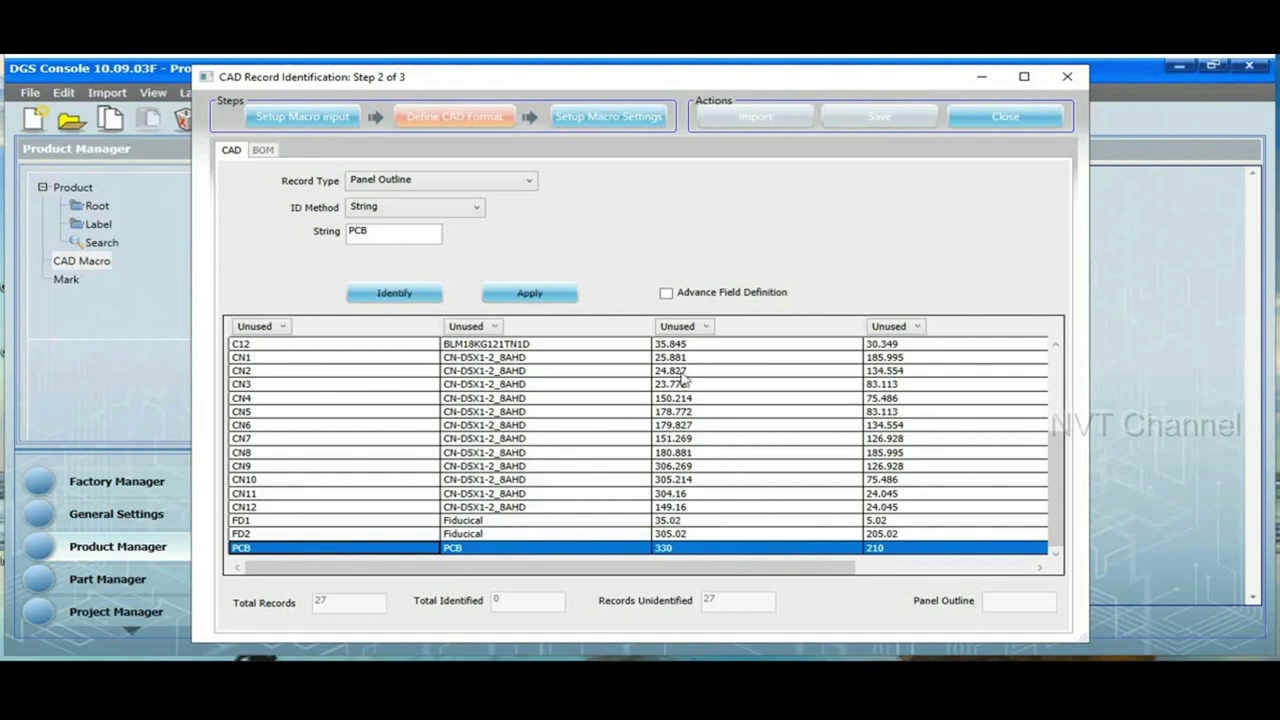
- Map the Panel Outline's third and fourth columns to X Coordinate and Y Coordinate, and apply the record definition
{"action": "left_click", "coordinate": [712, 328]}
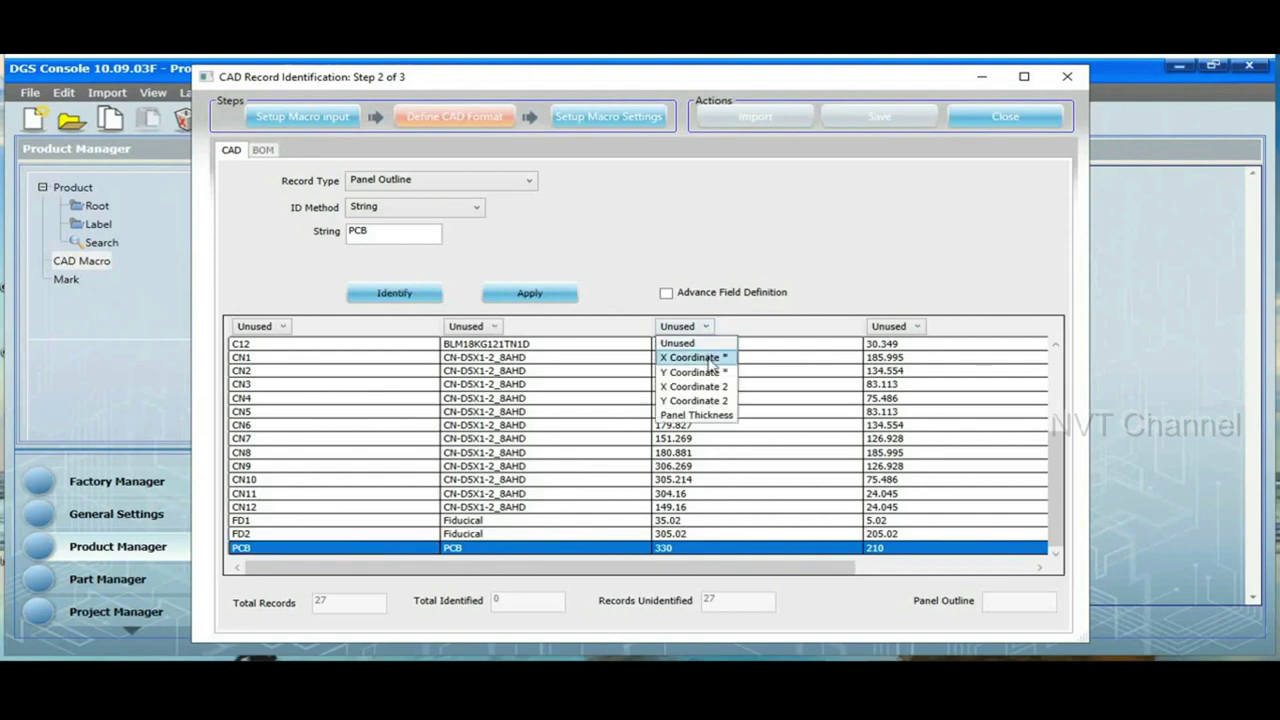
{"action": "left_click", "coordinate": [705, 357]}
{"action": "left_click", "coordinate": [908, 330]}
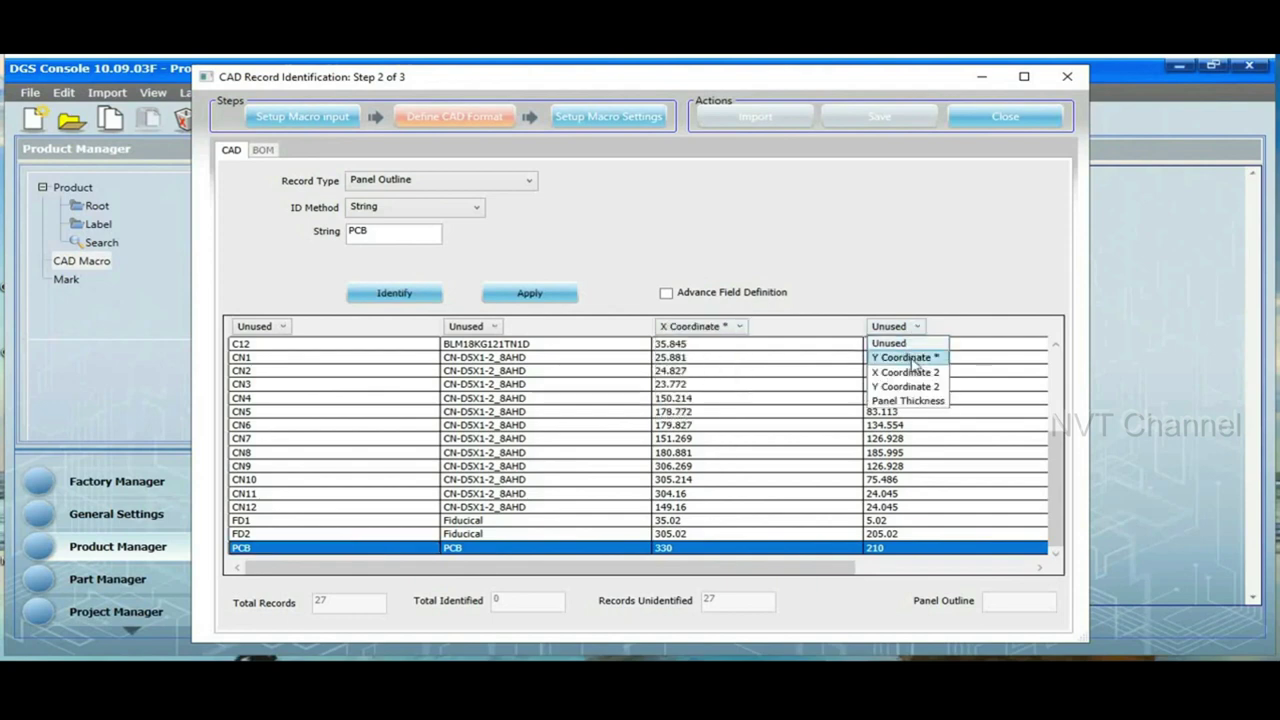
{"action": "left_click", "coordinate": [903, 358]}
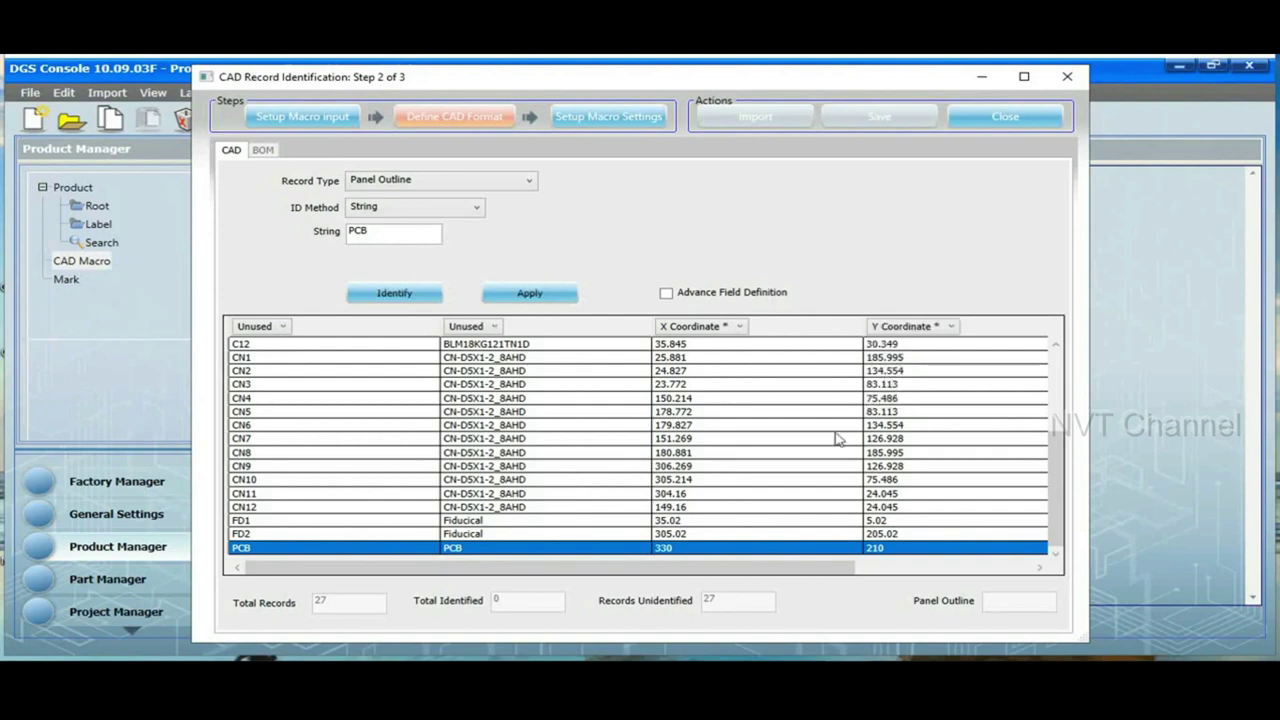
{"action": "left_click_drag", "start_coordinate": [805, 567], "coordinate": [983, 567]}
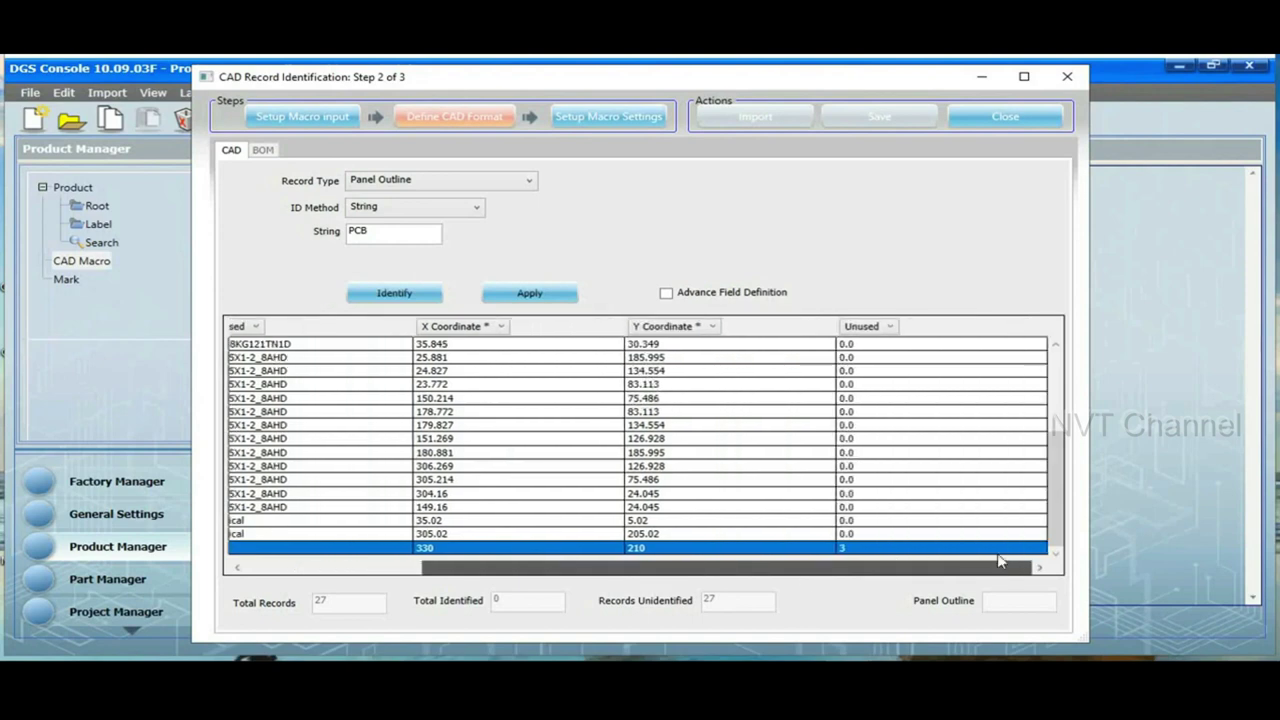
{"action": "left_click", "coordinate": [888, 328]}
{"action": "left_click", "coordinate": [891, 388]}
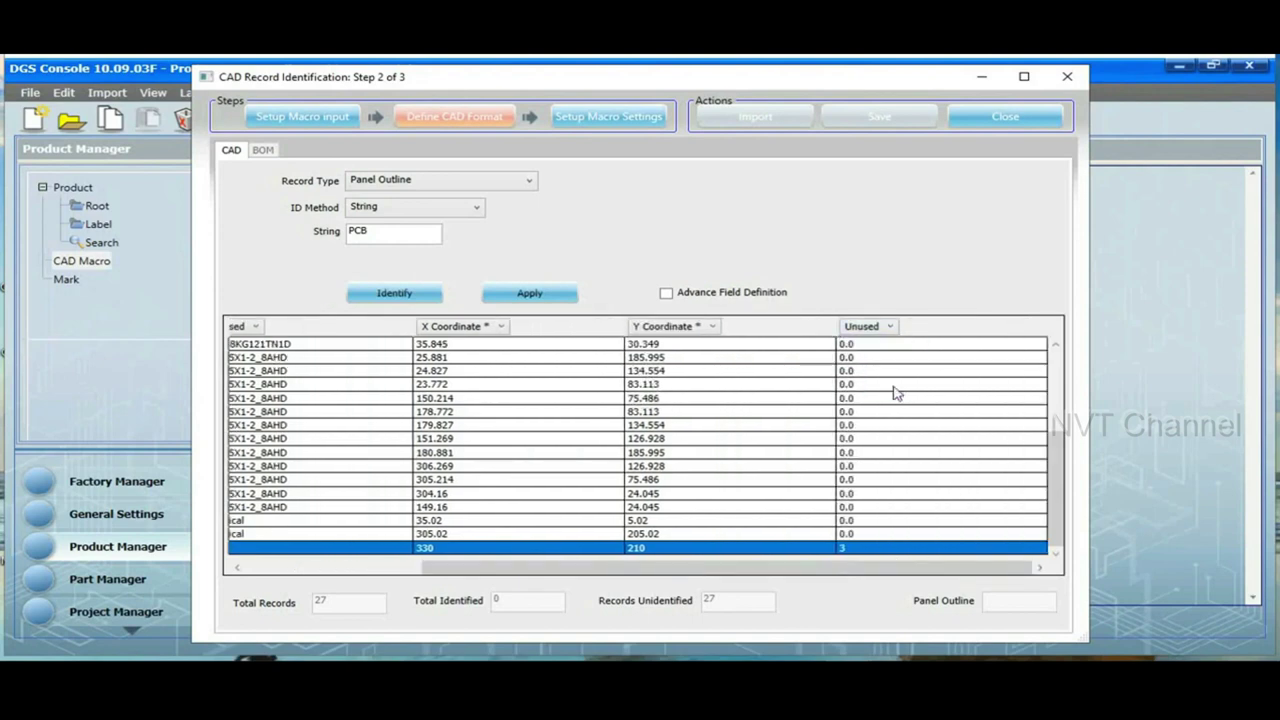
{"action": "left_click", "coordinate": [533, 297]}
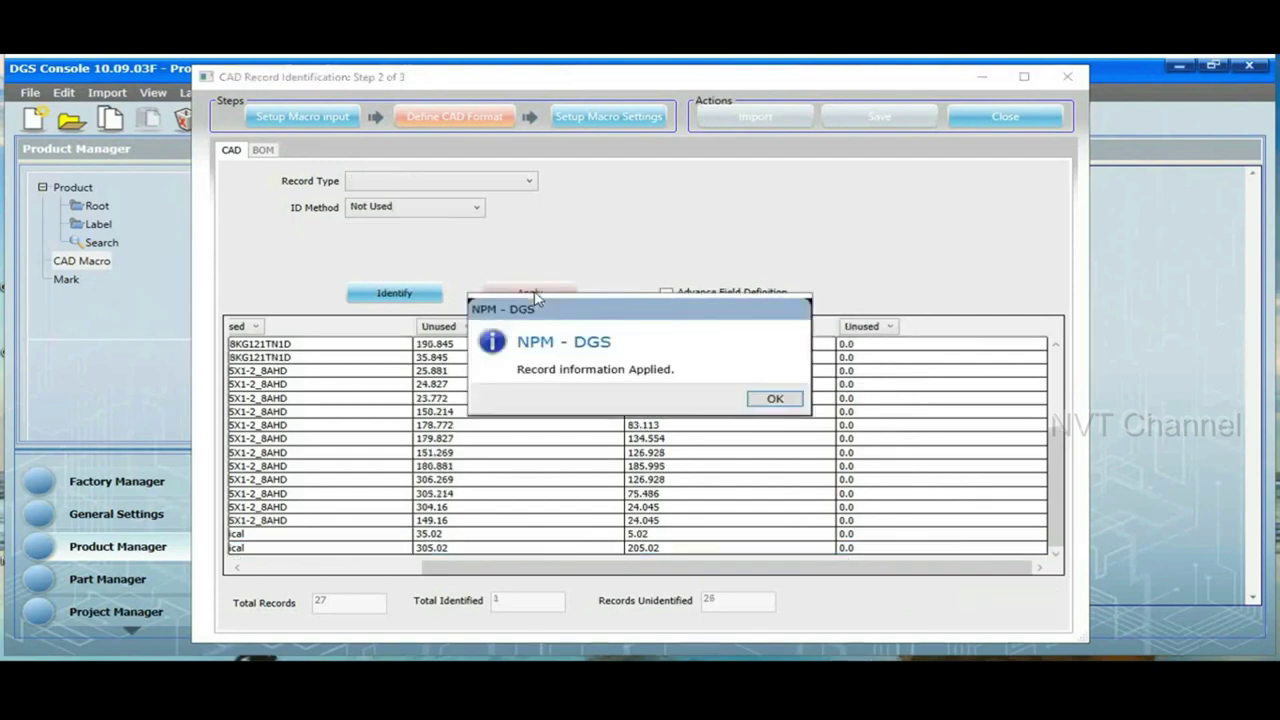
{"action": "left_click", "coordinate": [767, 398]}
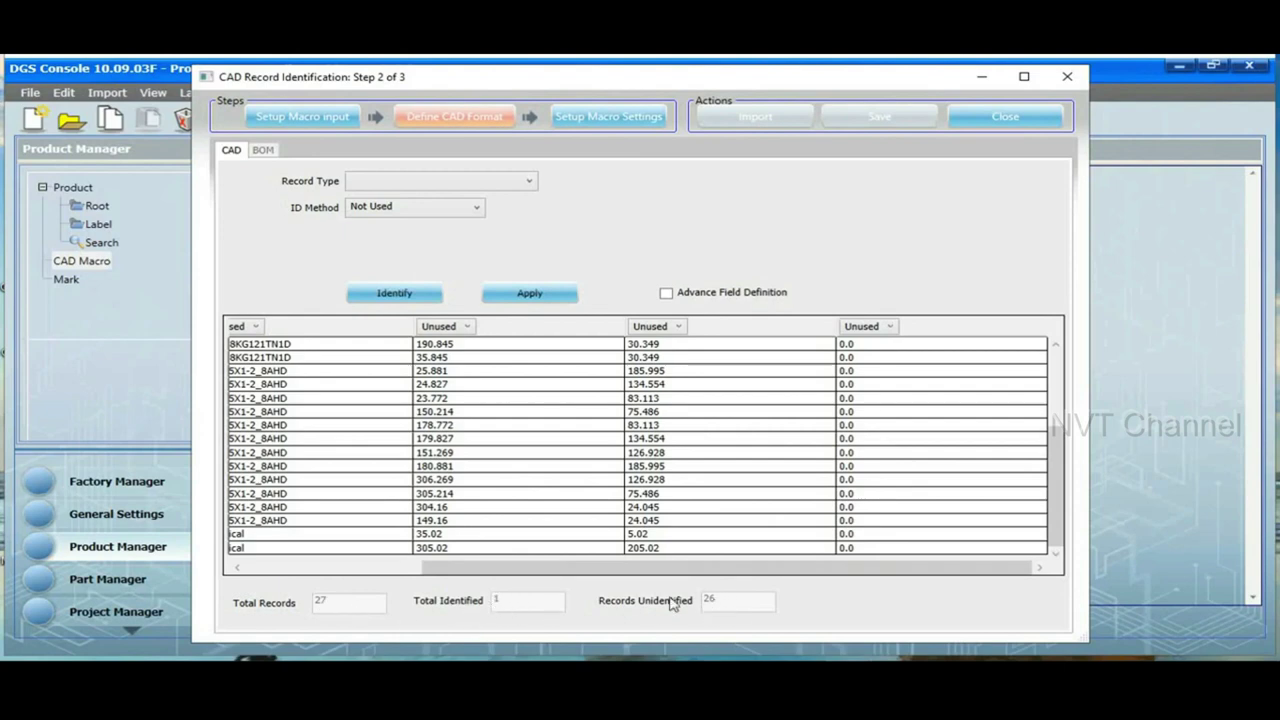
- Set up a Panel Fiducial record with Range as its identification method
{"action": "left_click", "coordinate": [495, 184]}
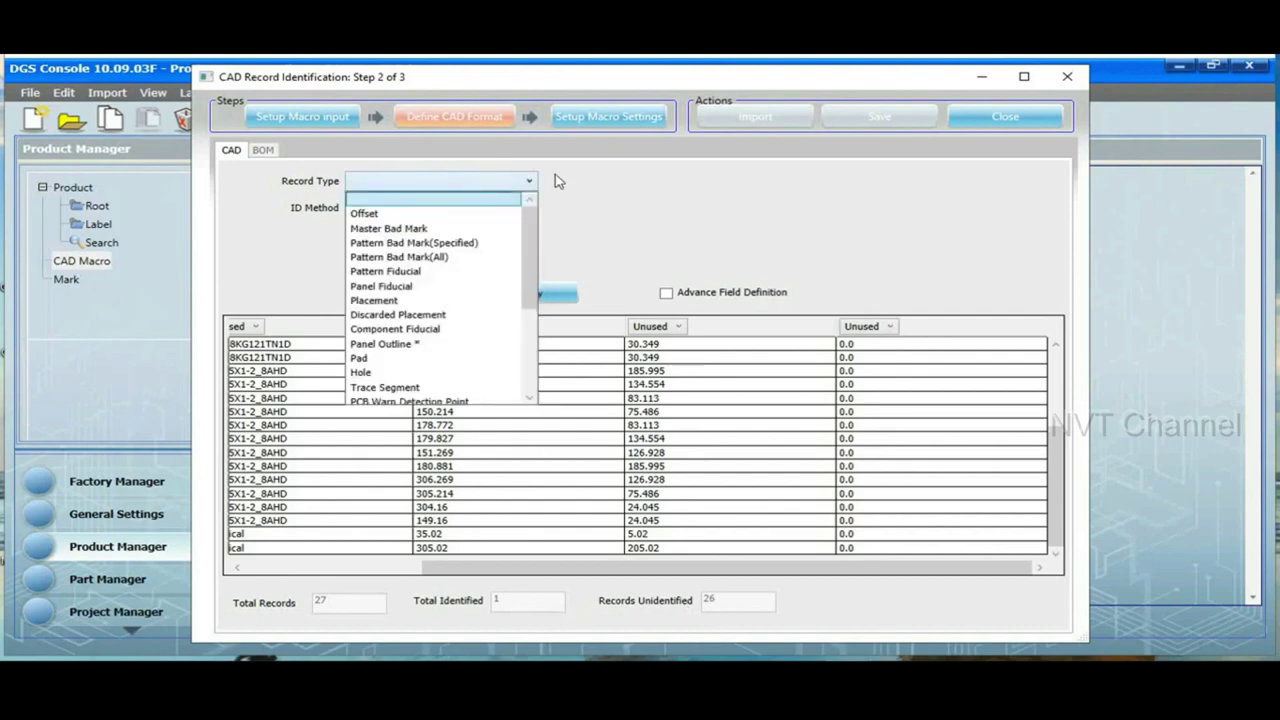
{"action": "left_click", "coordinate": [404, 288]}
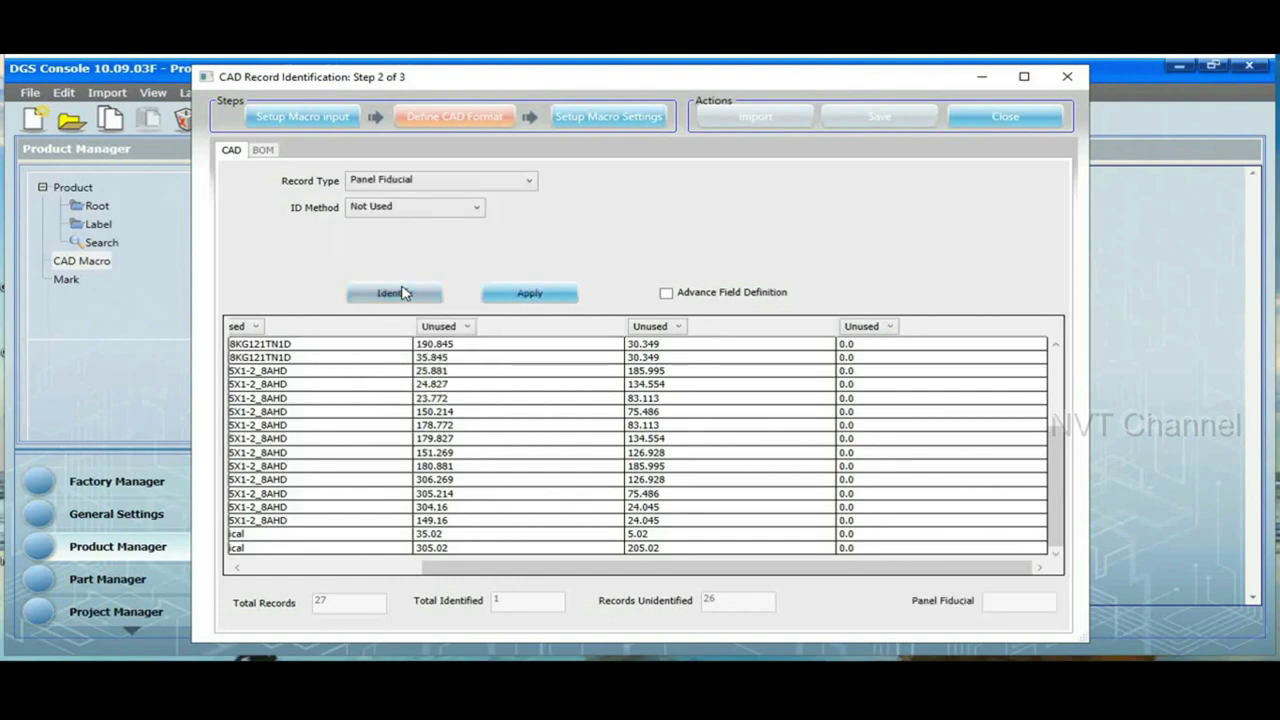
{"action": "left_click", "coordinate": [476, 211]}
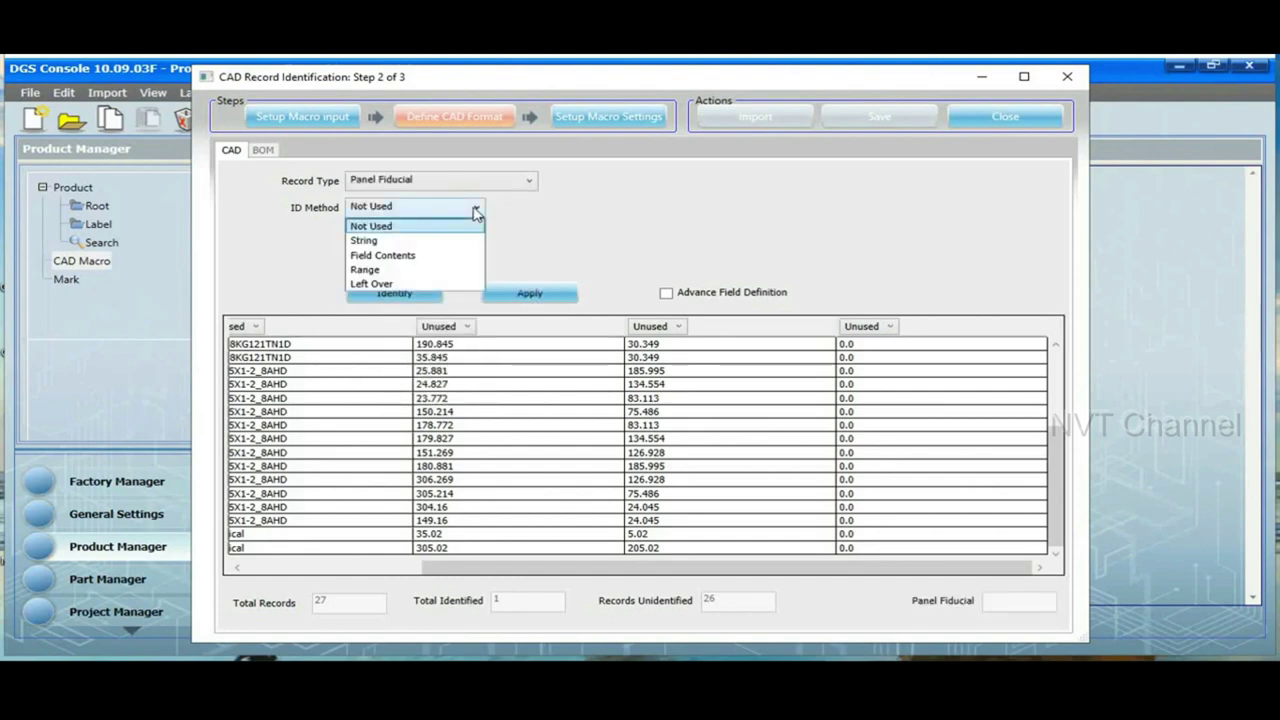
{"action": "left_click", "coordinate": [377, 270]}
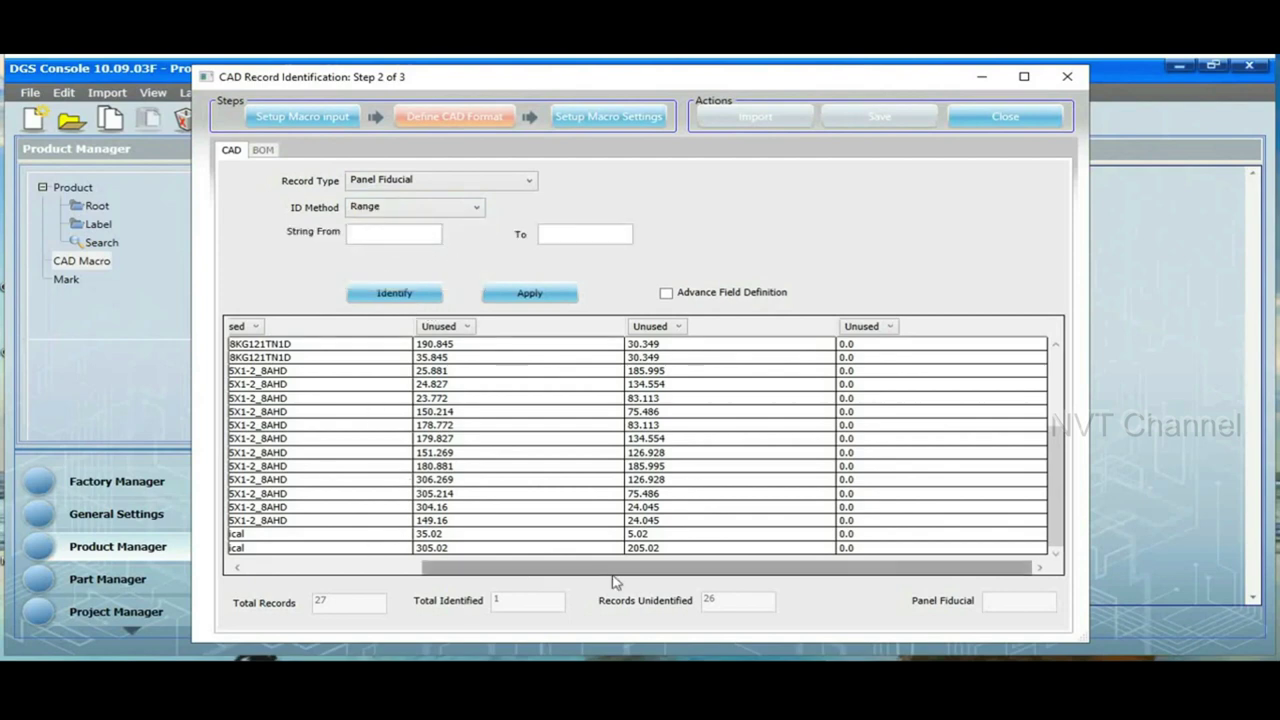
- Set the Panel Fiducial range to begin at the FD1 record and end at the FD2 record
{"action": "left_click_drag", "start_coordinate": [614, 575], "coordinate": [265, 535]}
{"action": "left_click", "coordinate": [262, 538]}
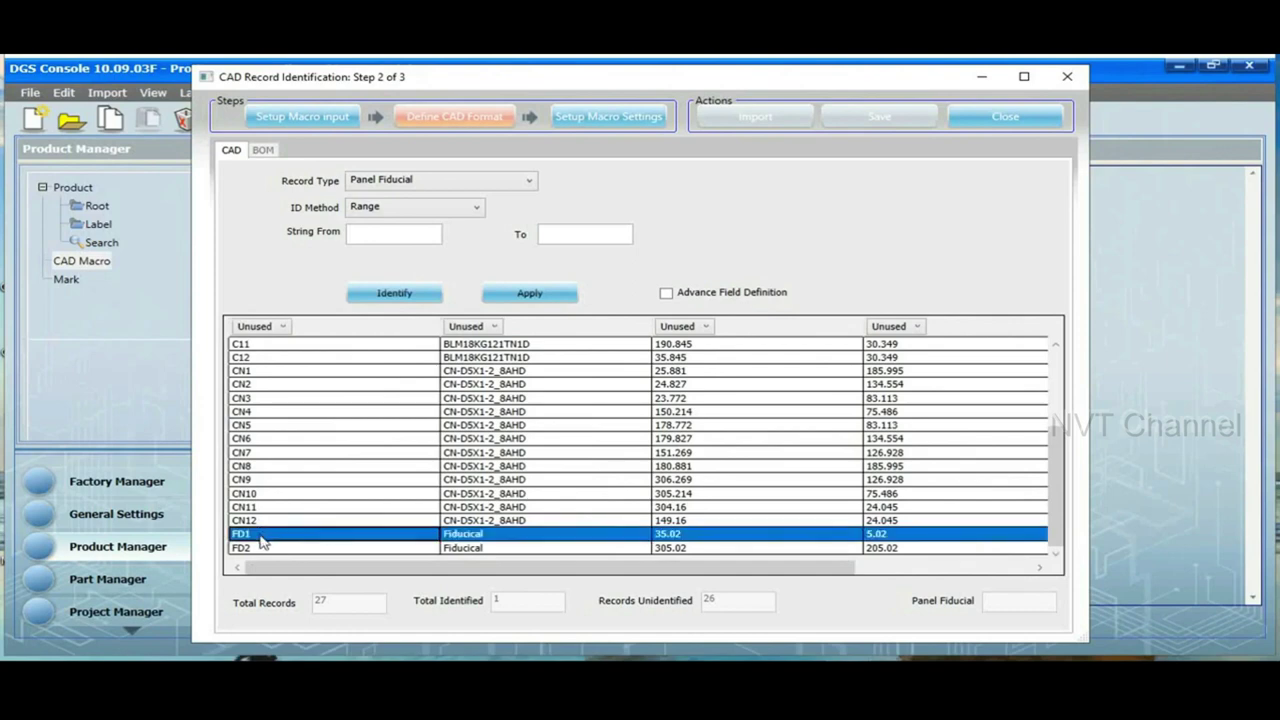
{"action": "right_click", "coordinate": [262, 540]}
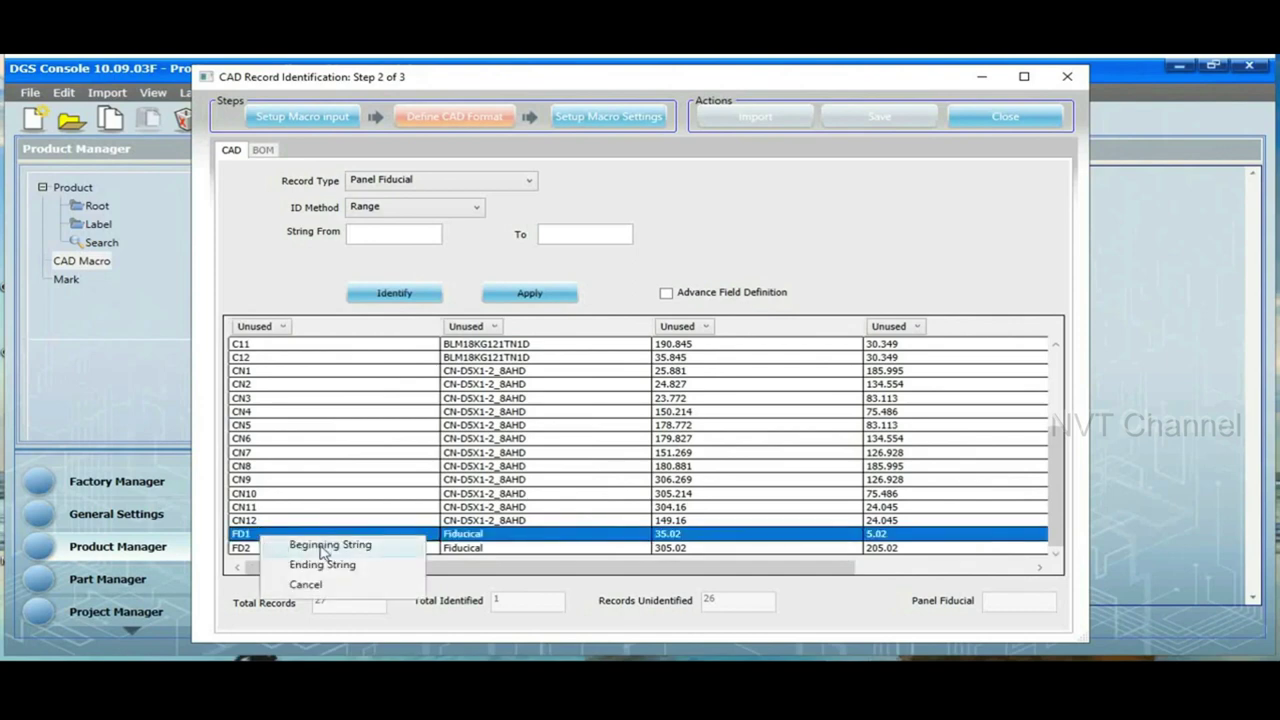
{"action": "left_click", "coordinate": [324, 546]}
{"action": "left_click", "coordinate": [266, 548]}
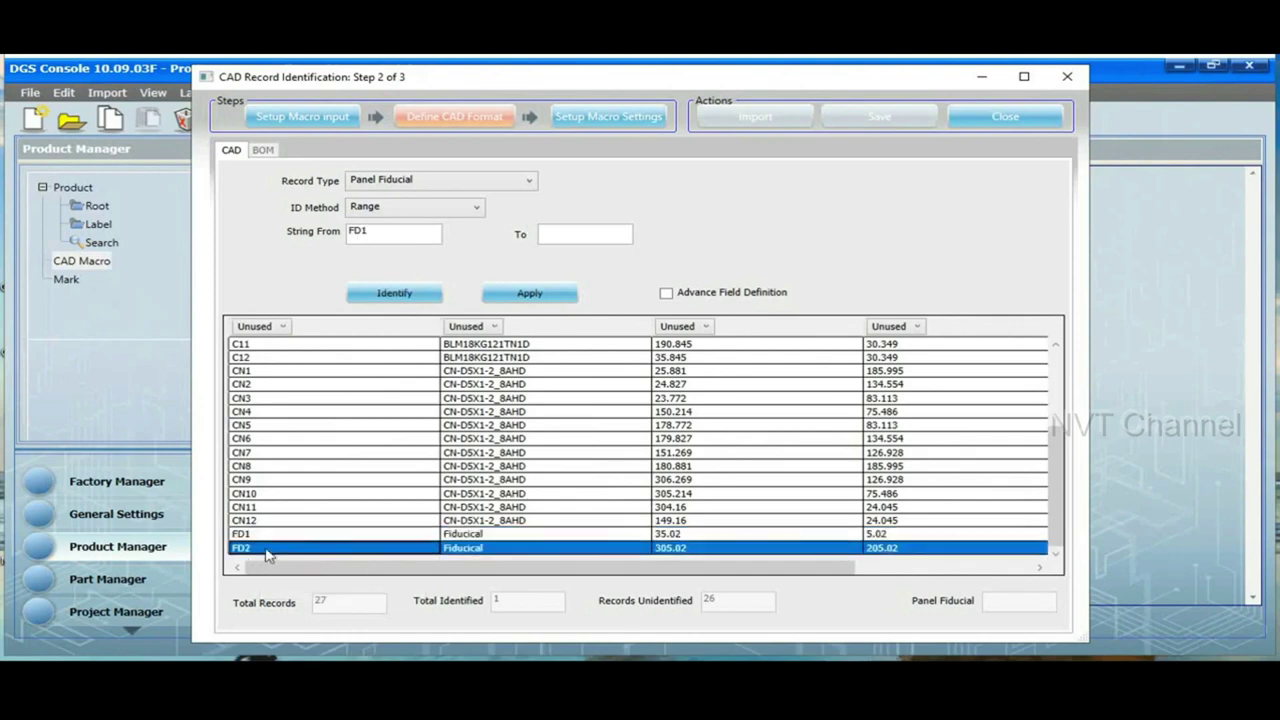
{"action": "right_click", "coordinate": [266, 550]}
{"action": "left_click", "coordinate": [330, 580]}
- Map the third and fourth columns of the Panel Fiducial record to X Coordinate and Y Coordinate
{"action": "left_click", "coordinate": [705, 327]}
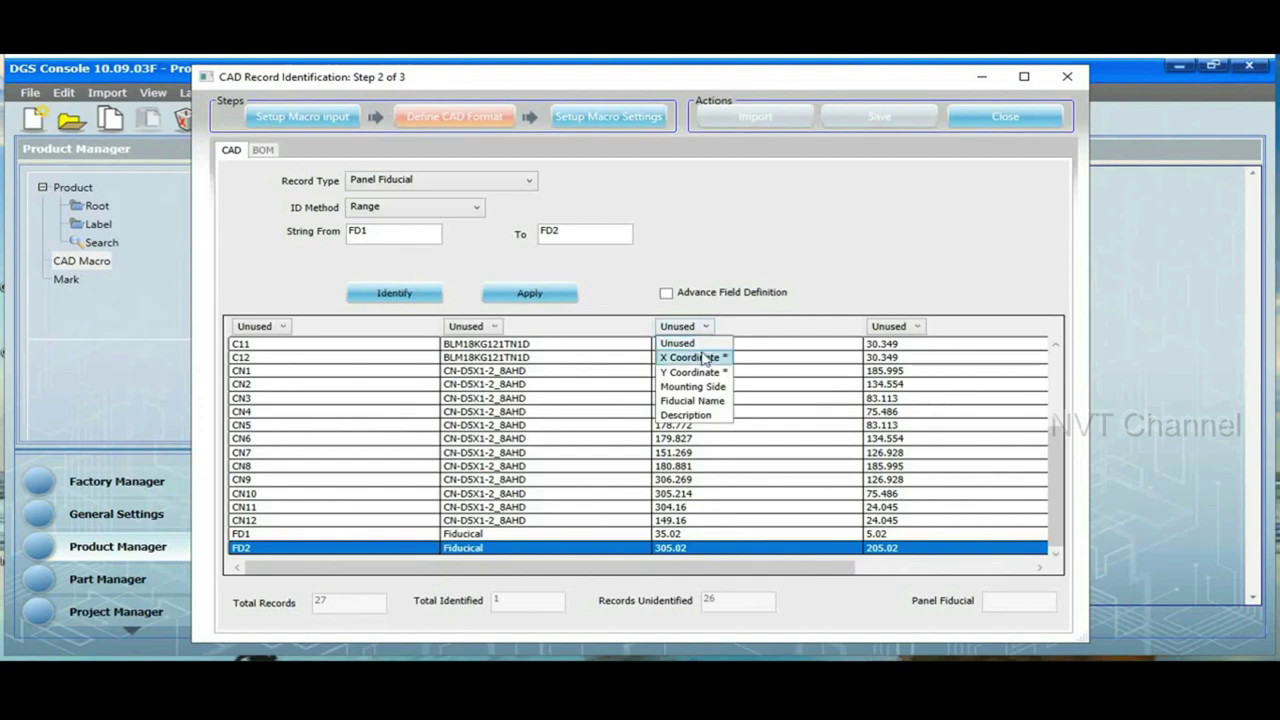
{"action": "left_click", "coordinate": [705, 360]}
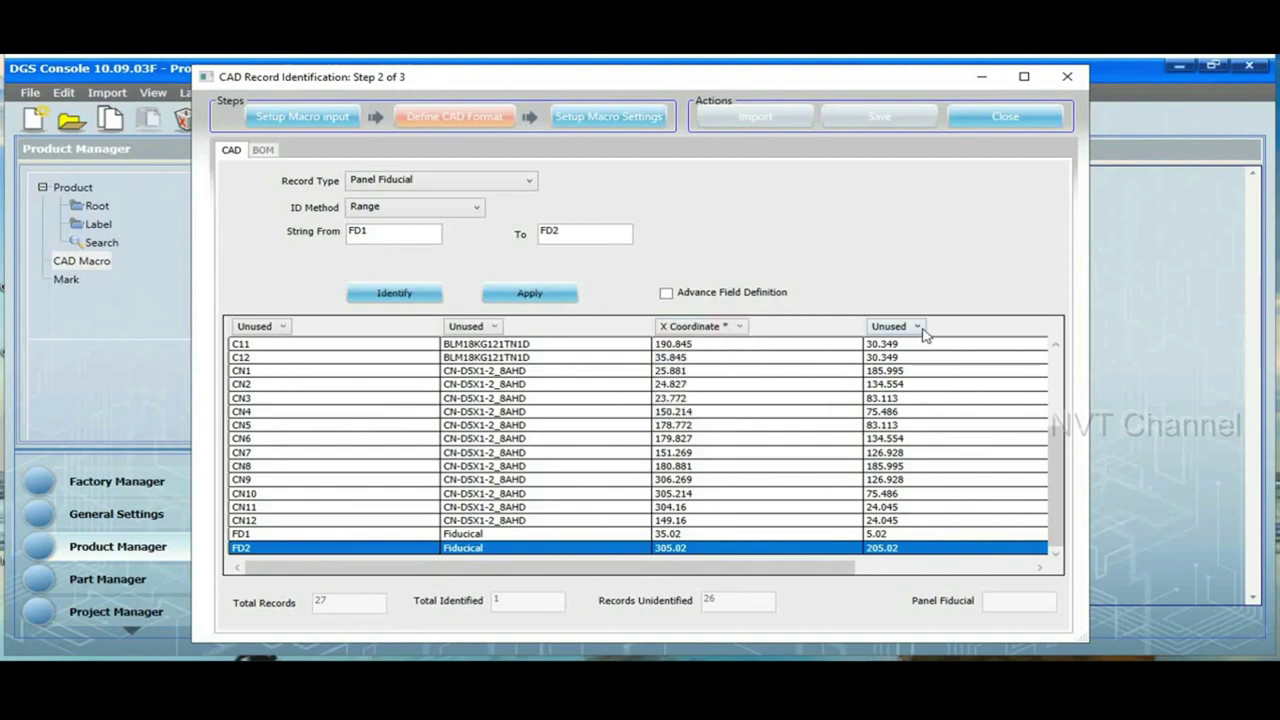
{"action": "left_click", "coordinate": [922, 331]}
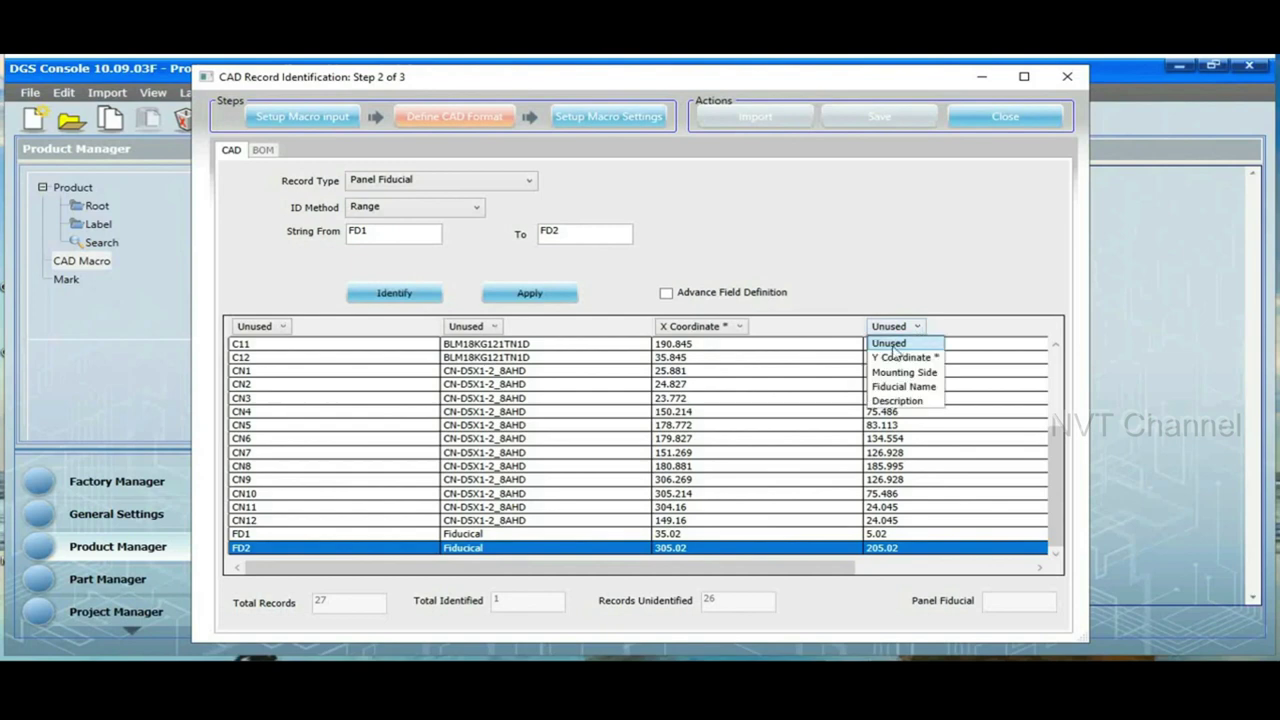
{"action": "left_click", "coordinate": [909, 360]}
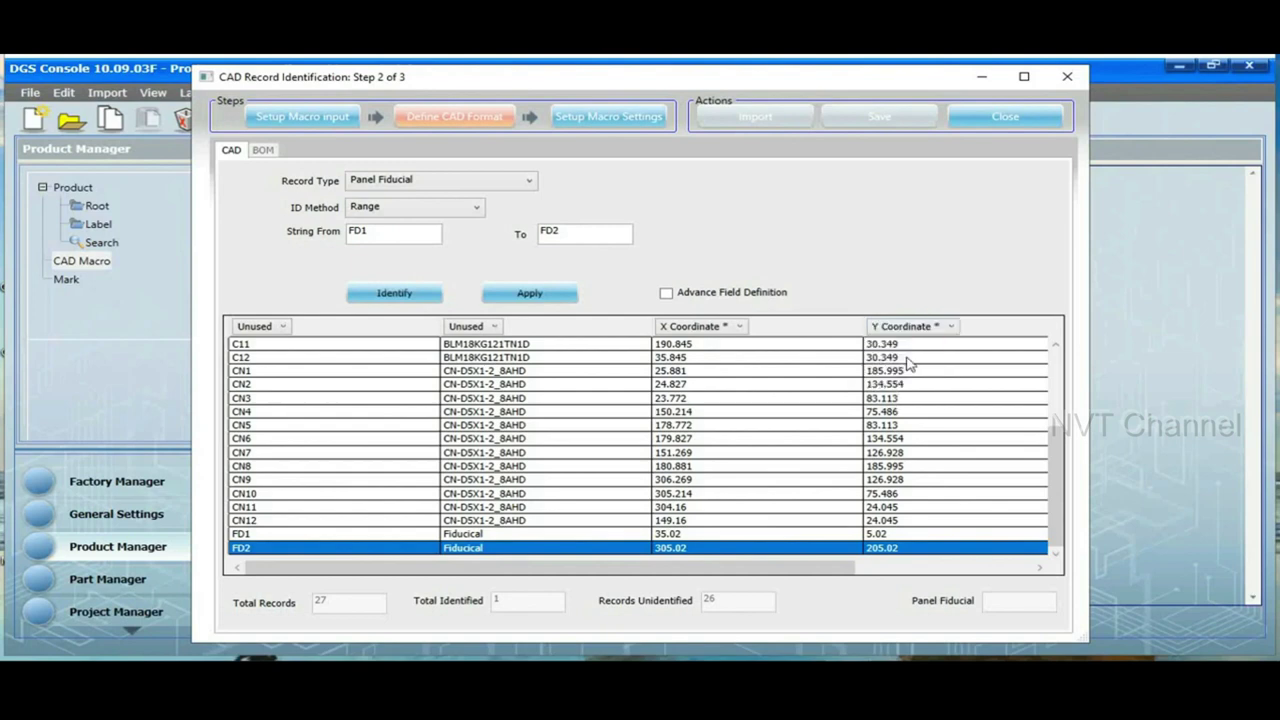
- Apply the Panel Fiducial record definition and set up a Placement record with Left Over as its identification method
{"action": "left_click", "coordinate": [566, 297]}
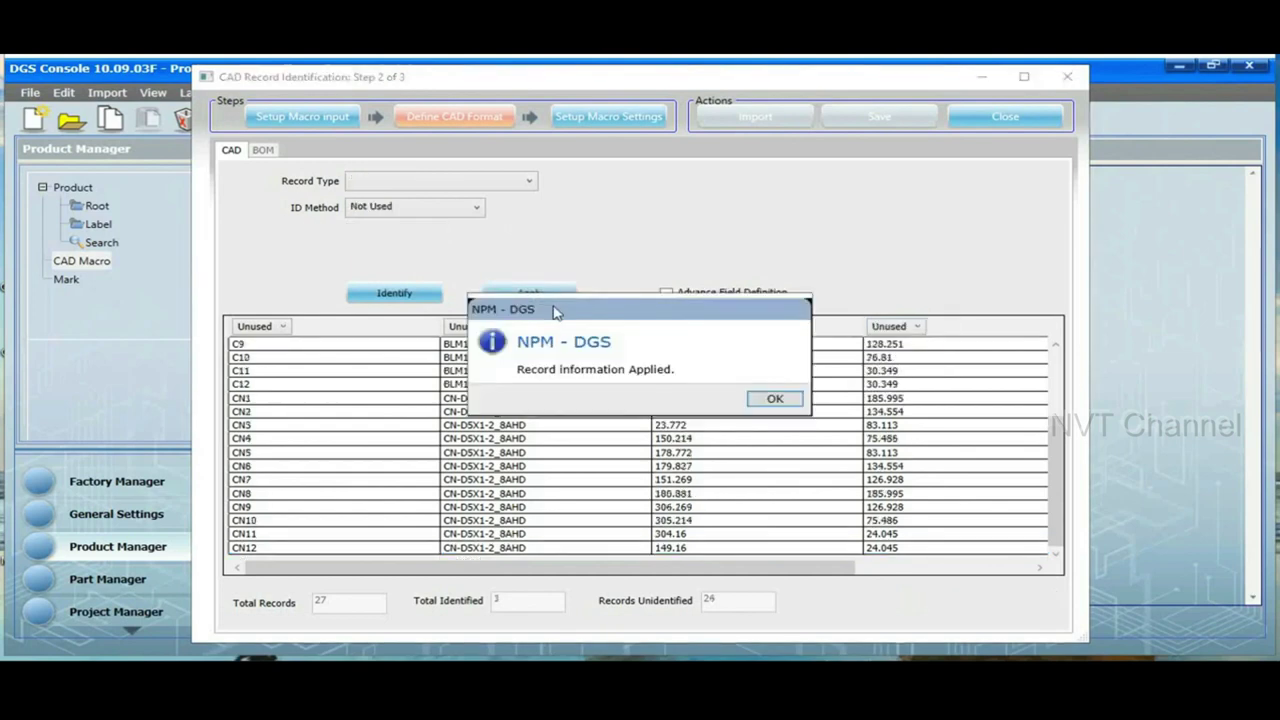
{"action": "left_click", "coordinate": [775, 400]}
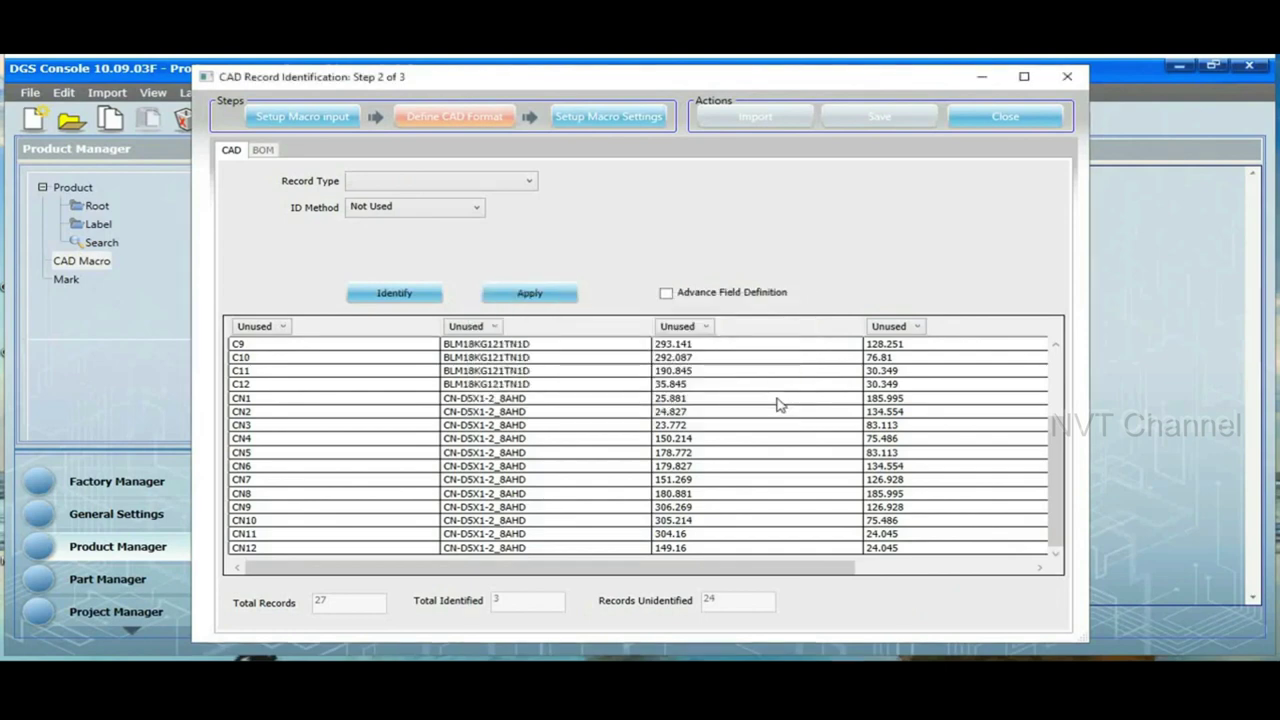
{"action": "left_click", "coordinate": [529, 184]}
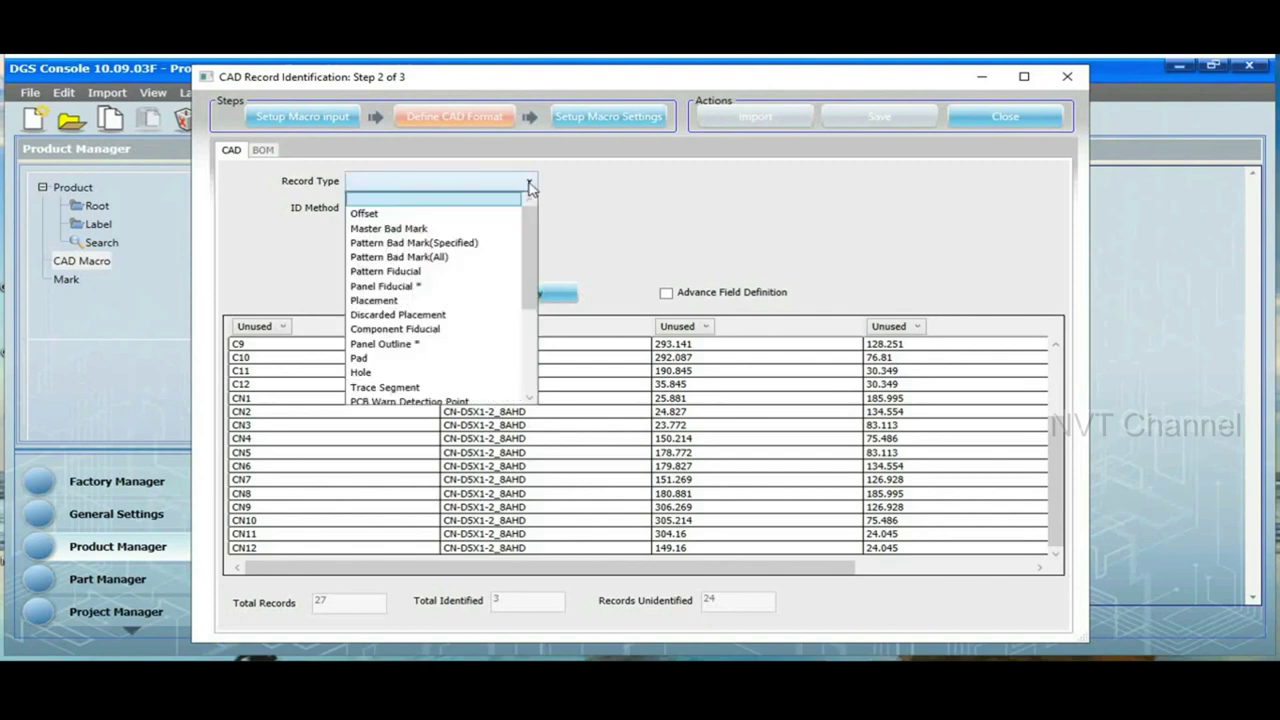
{"action": "left_click", "coordinate": [382, 302]}
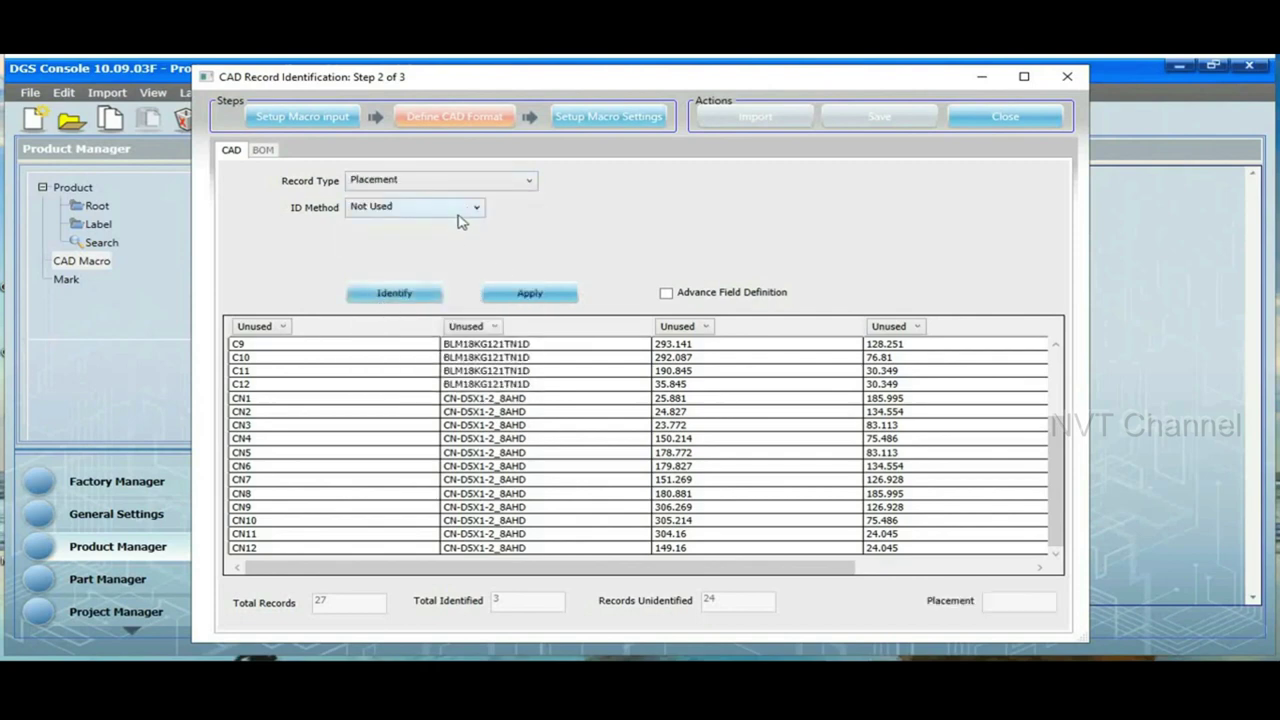
{"action": "left_click", "coordinate": [470, 218]}
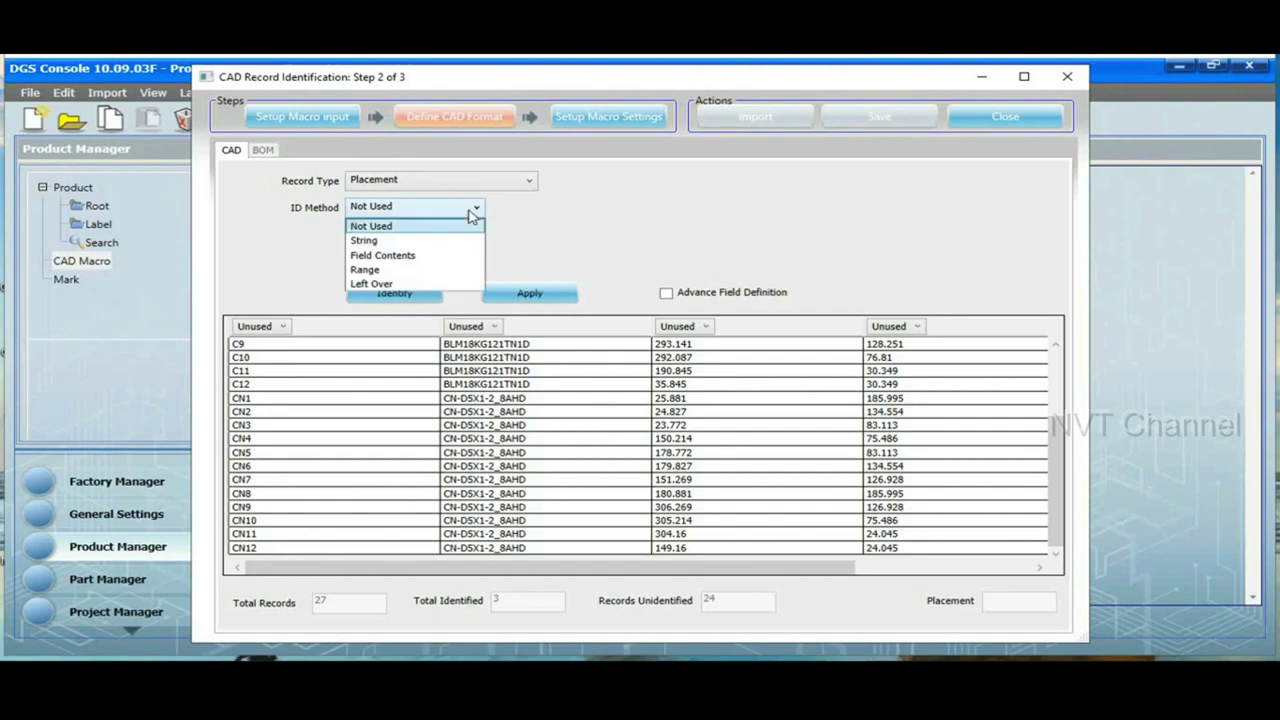
{"action": "left_click", "coordinate": [380, 284]}
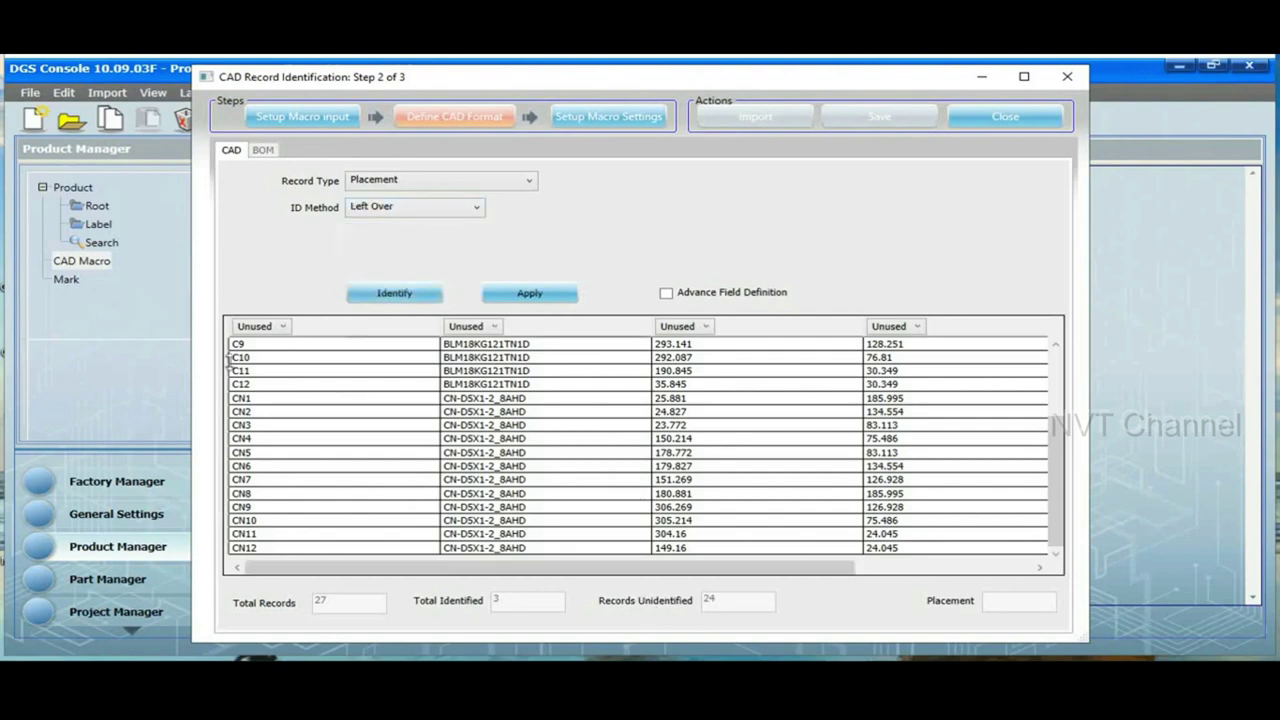
- Map the Placement record's first four columns to Designator, Part Name, X Coordinate and Y Coordinate
{"action": "left_click", "coordinate": [282, 329]}
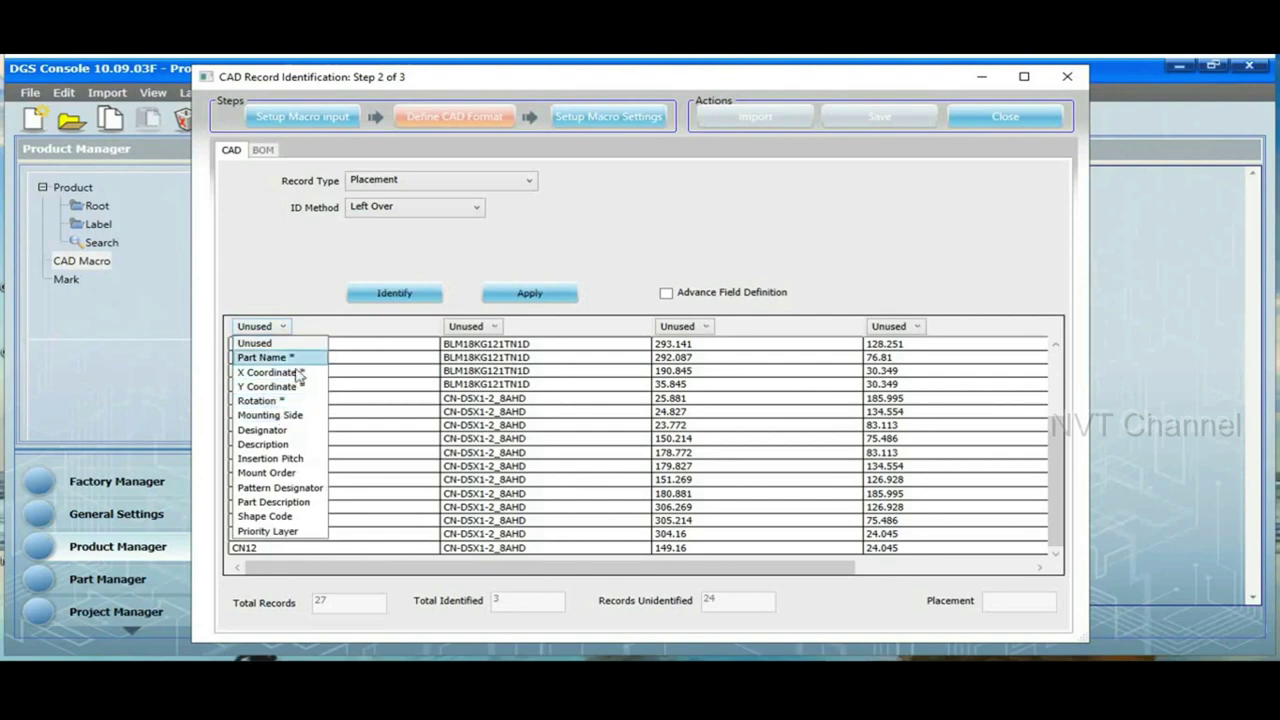
{"action": "left_click", "coordinate": [262, 430]}
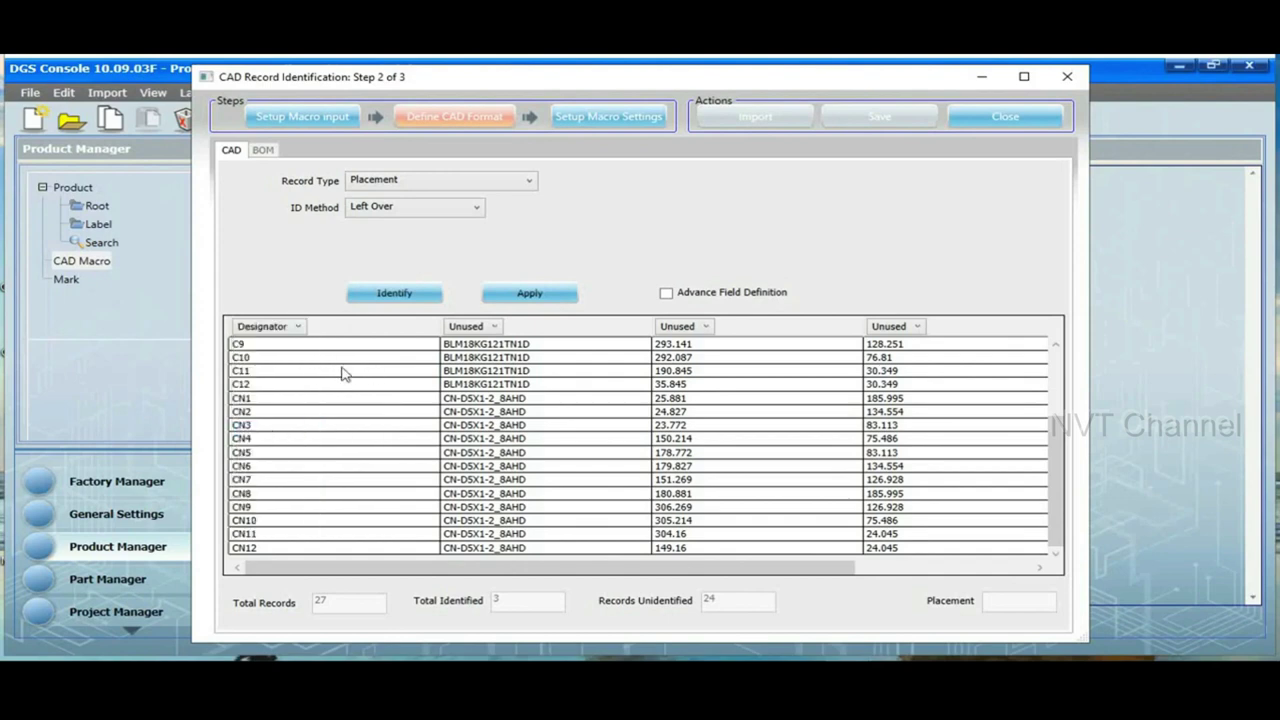
{"action": "left_click", "coordinate": [492, 328]}
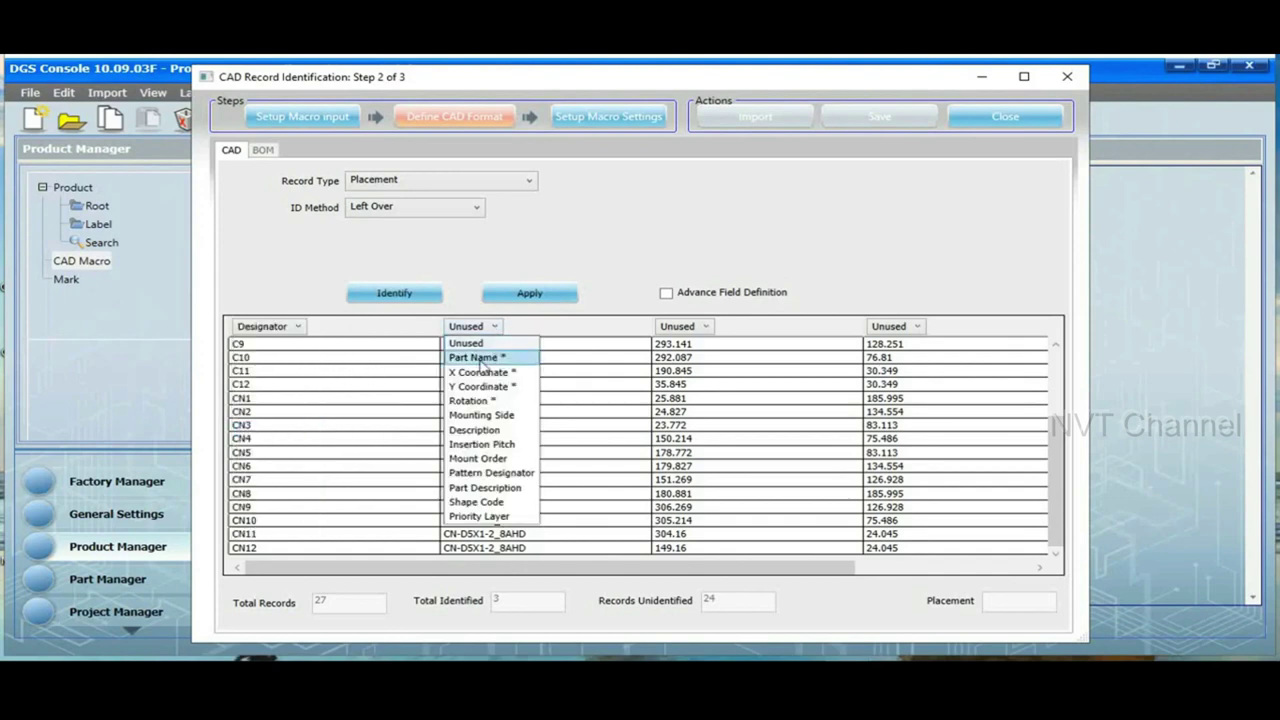
{"action": "left_click", "coordinate": [497, 358]}
{"action": "left_click", "coordinate": [706, 330]}
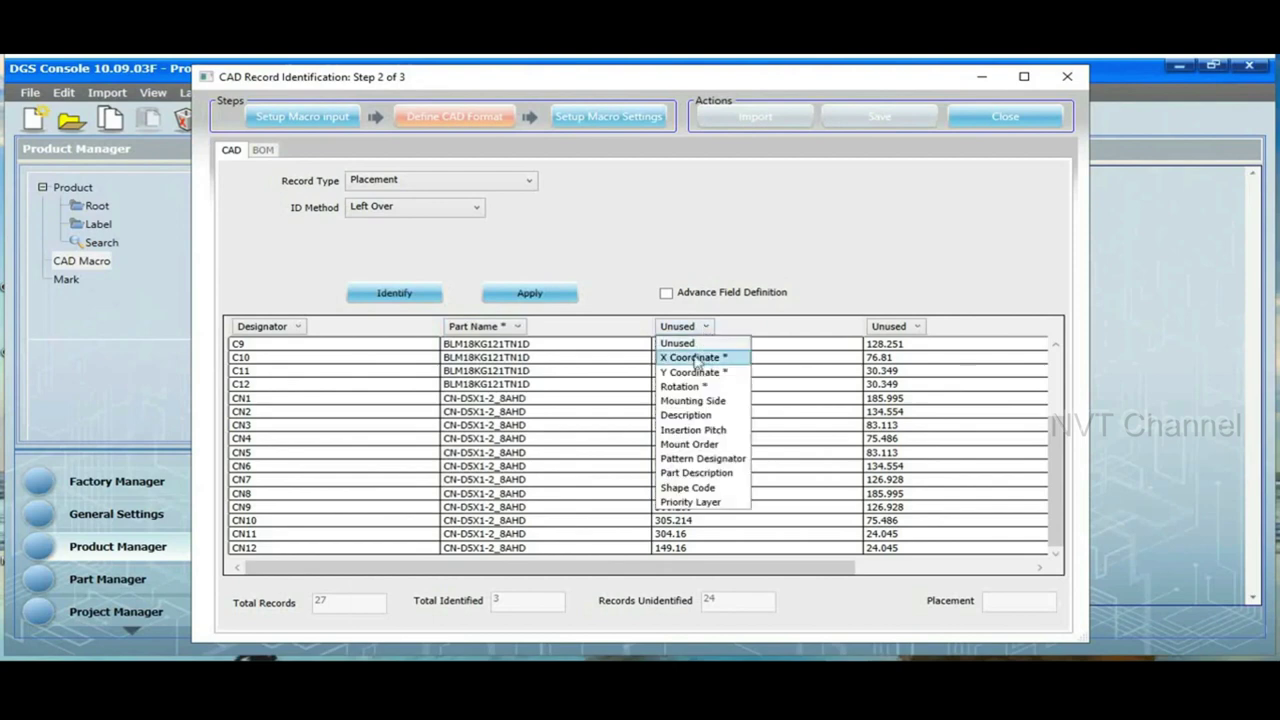
{"action": "left_click", "coordinate": [706, 358]}
{"action": "left_click", "coordinate": [916, 330]}
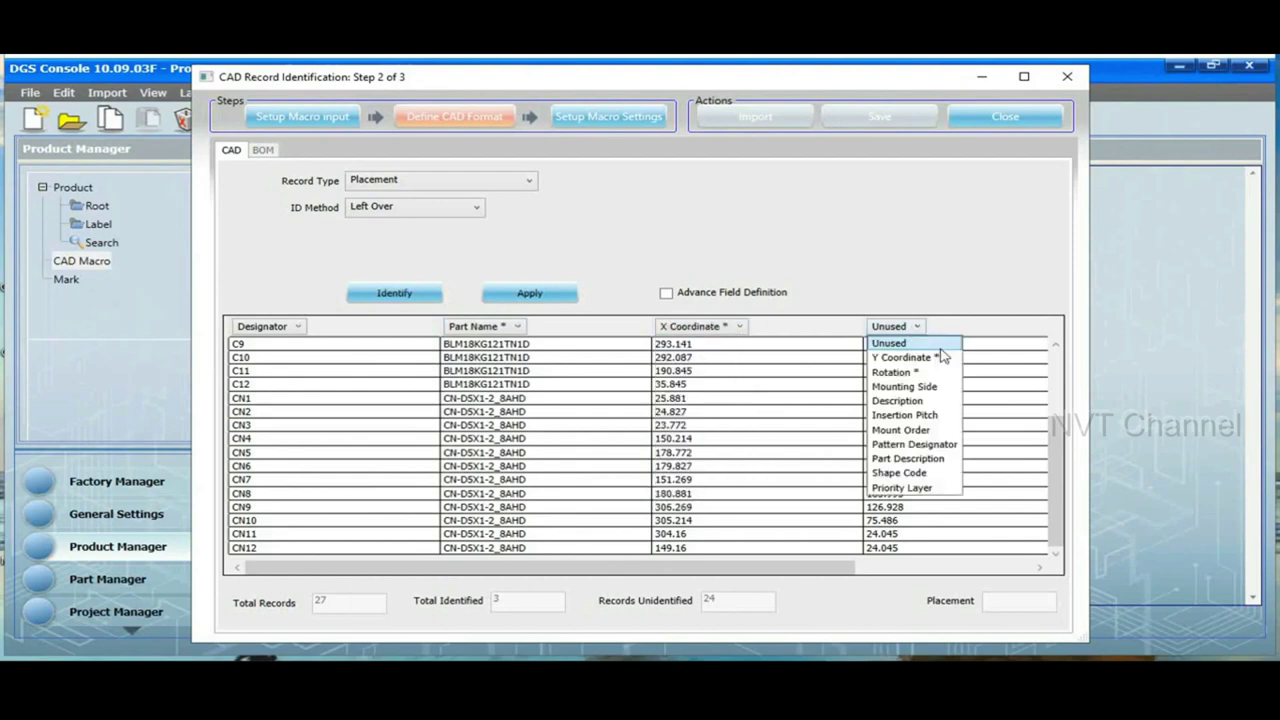
{"action": "left_click", "coordinate": [918, 358]}
- Map the Placement record's fifth column to Rotation and apply the record definition
{"action": "left_click_drag", "start_coordinate": [766, 566], "coordinate": [920, 553]}
{"action": "left_click", "coordinate": [912, 330]}
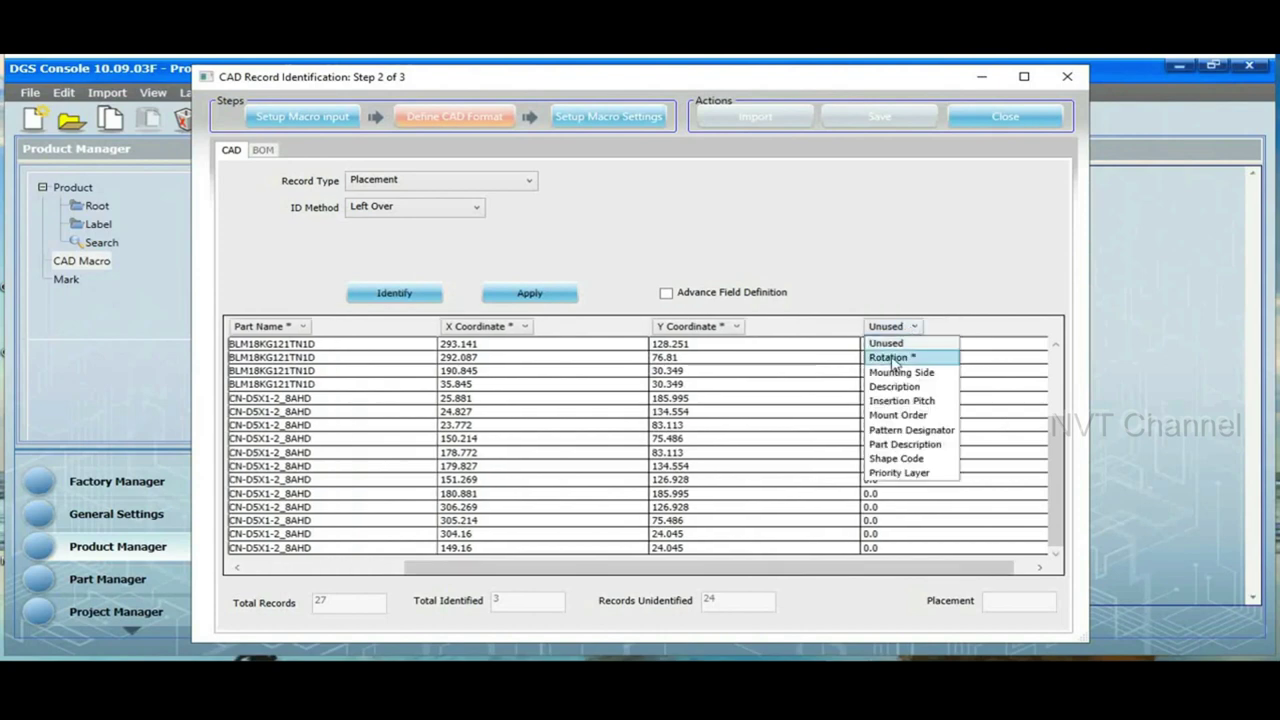
{"action": "left_click", "coordinate": [896, 363]}
{"action": "left_click", "coordinate": [514, 296]}
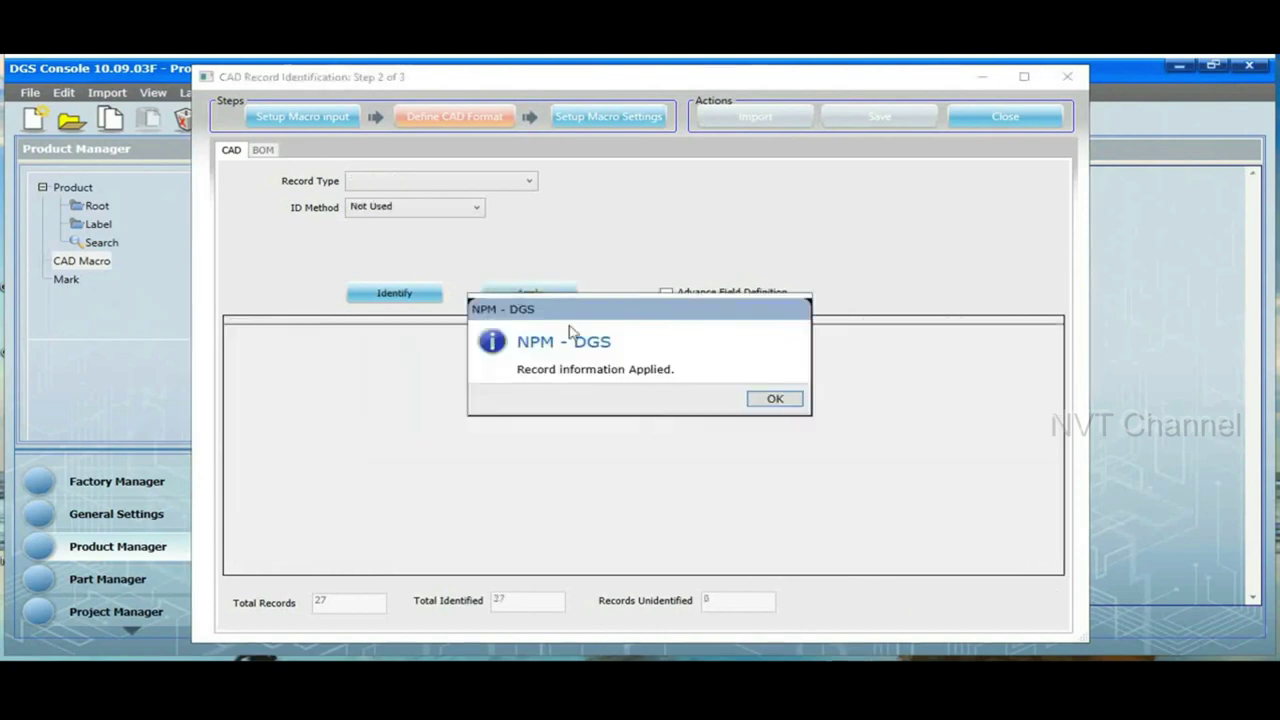
{"action": "left_click", "coordinate": [775, 399]}
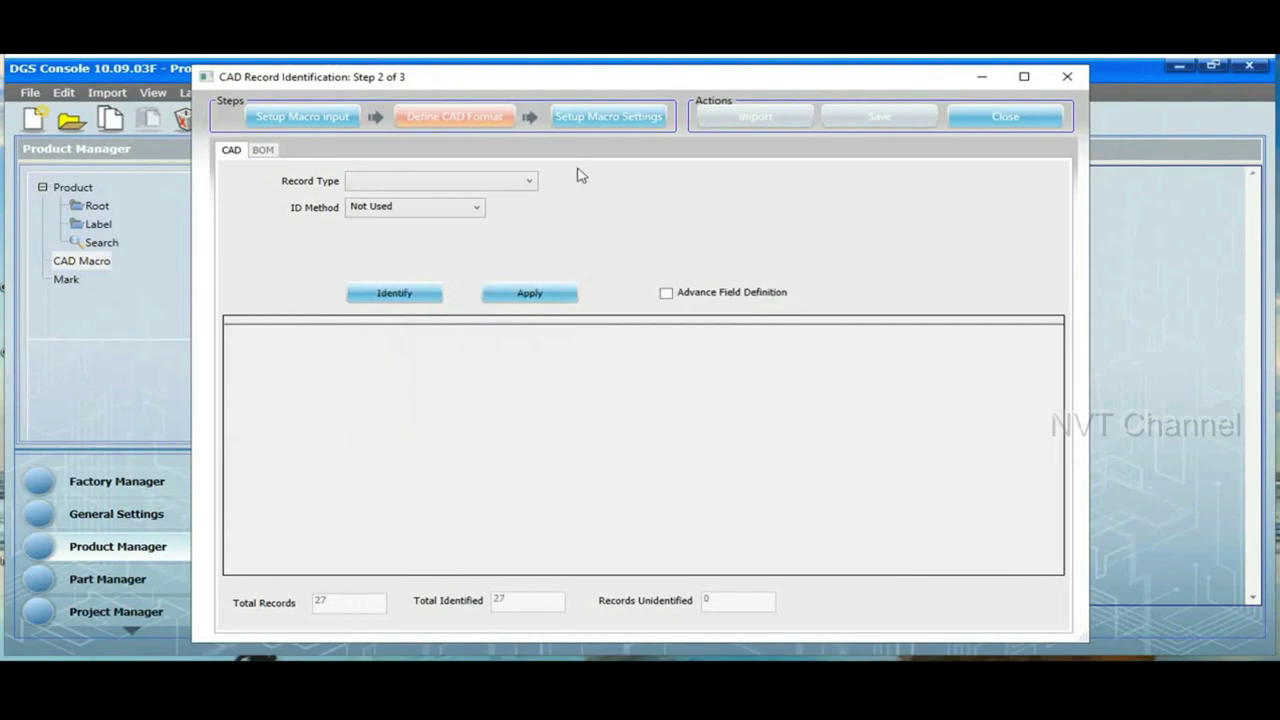
- Go to the macro settings and enter B as the bottom side designator
{"action": "left_click", "coordinate": [604, 121]}
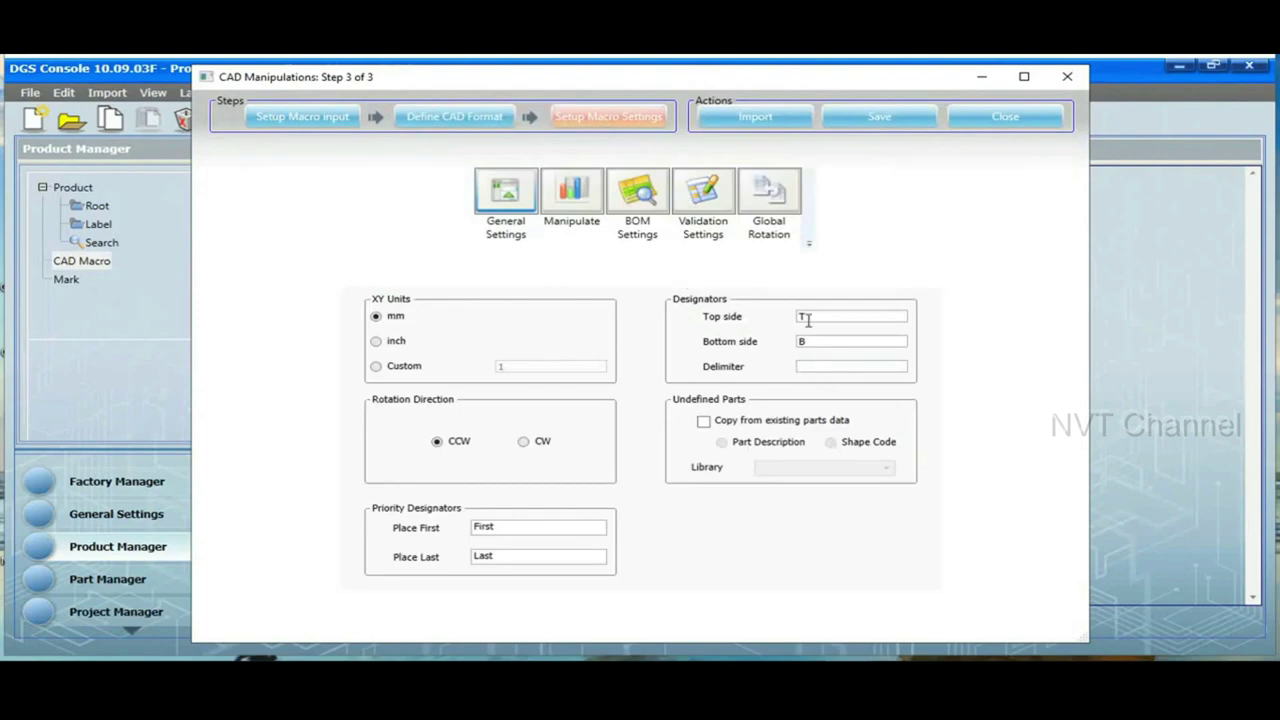
{"action": "left_click_drag", "start_coordinate": [813, 315], "coordinate": [758, 313]}
{"action": "key", "text": "Tab"}
{"action": "left_click", "coordinate": [800, 342]}
{"action": "type", "text": "B"}
- Import CadC2.csv with macro C2 as product C2, revision 1, and close the import results
{"action": "left_click", "coordinate": [755, 118]}
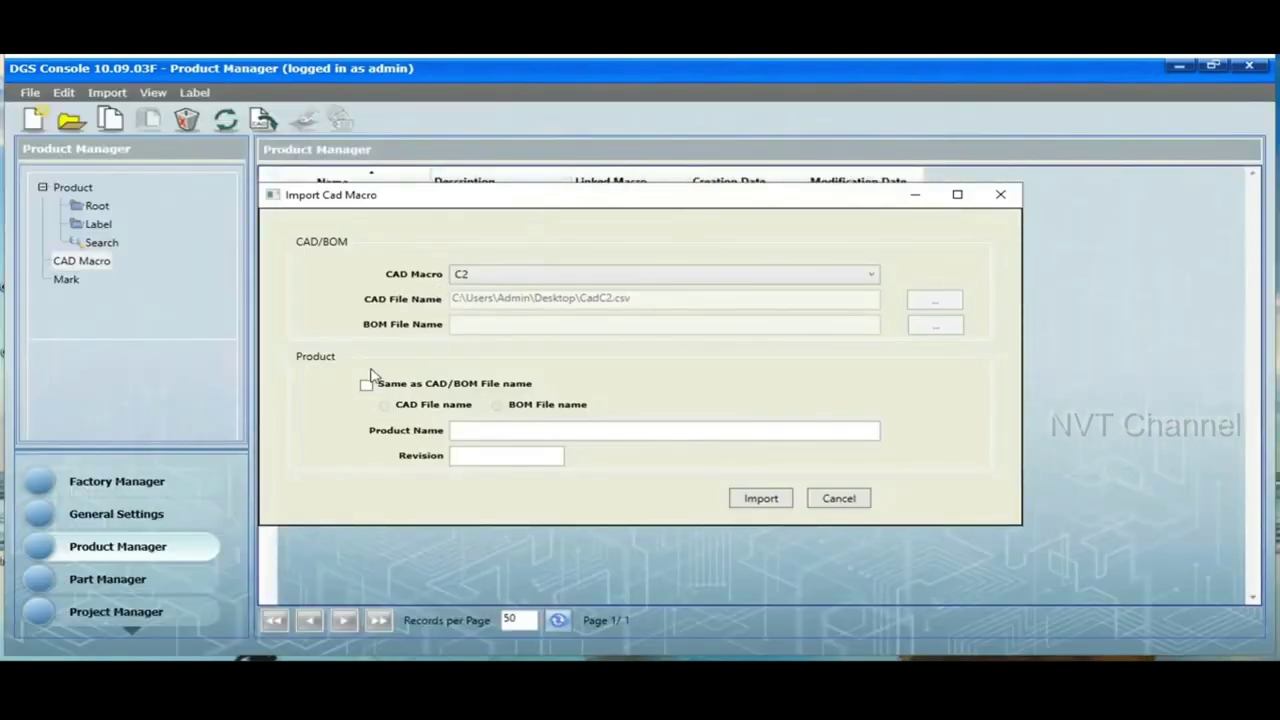
{"action": "left_click", "coordinate": [476, 455]}
{"action": "left_click", "coordinate": [762, 498]}
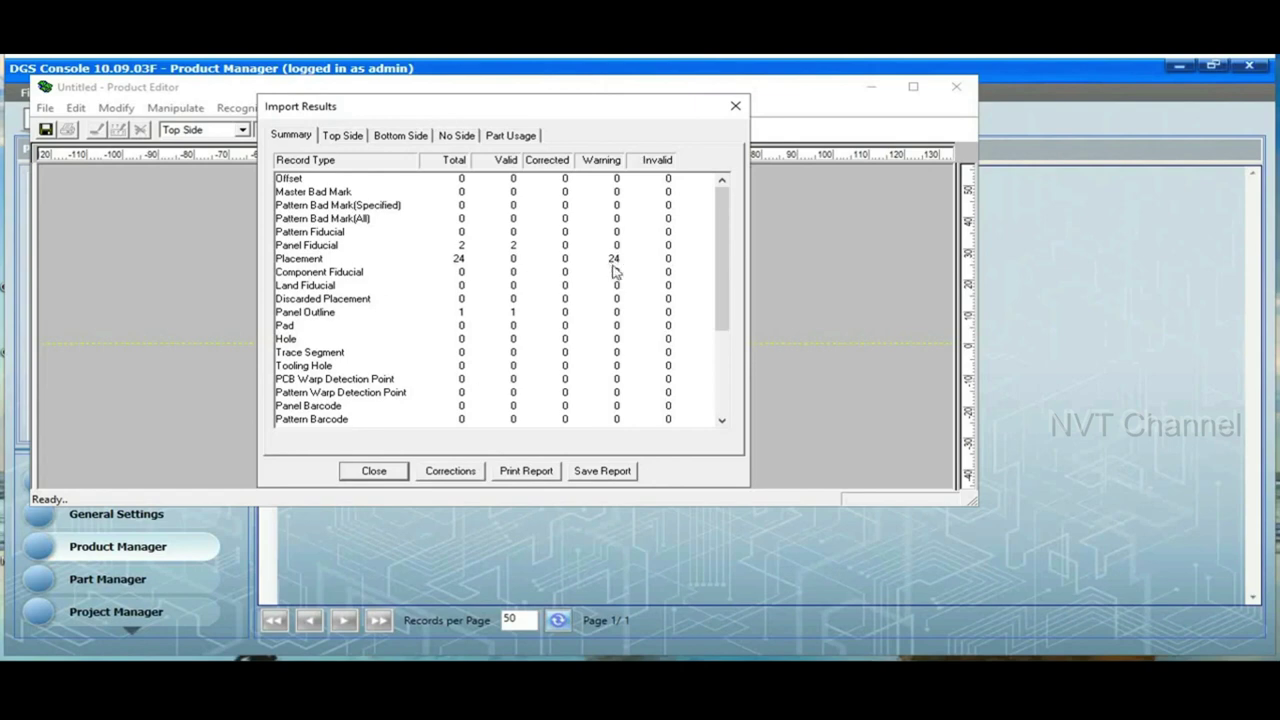
{"action": "left_click", "coordinate": [377, 473]}
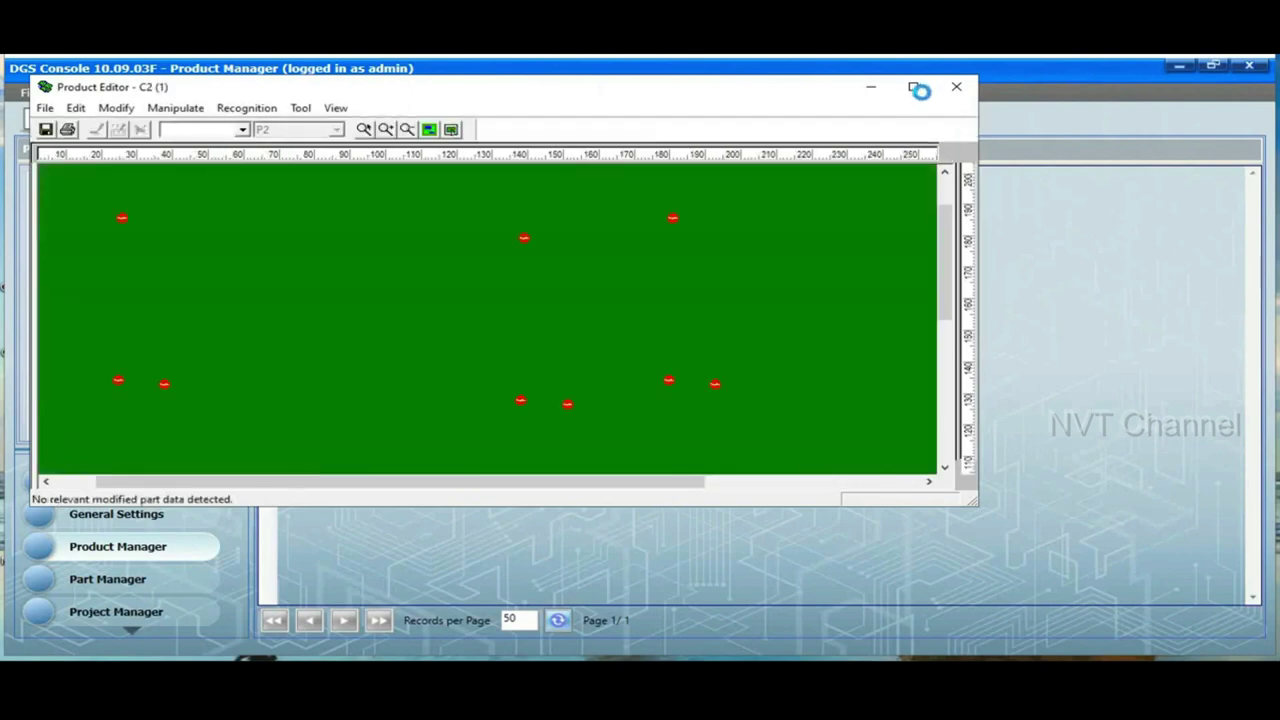
- Maximize the Product Editor and inspect the component placements on the imported C2 board up close and in full
{"action": "left_click", "coordinate": [915, 89]}
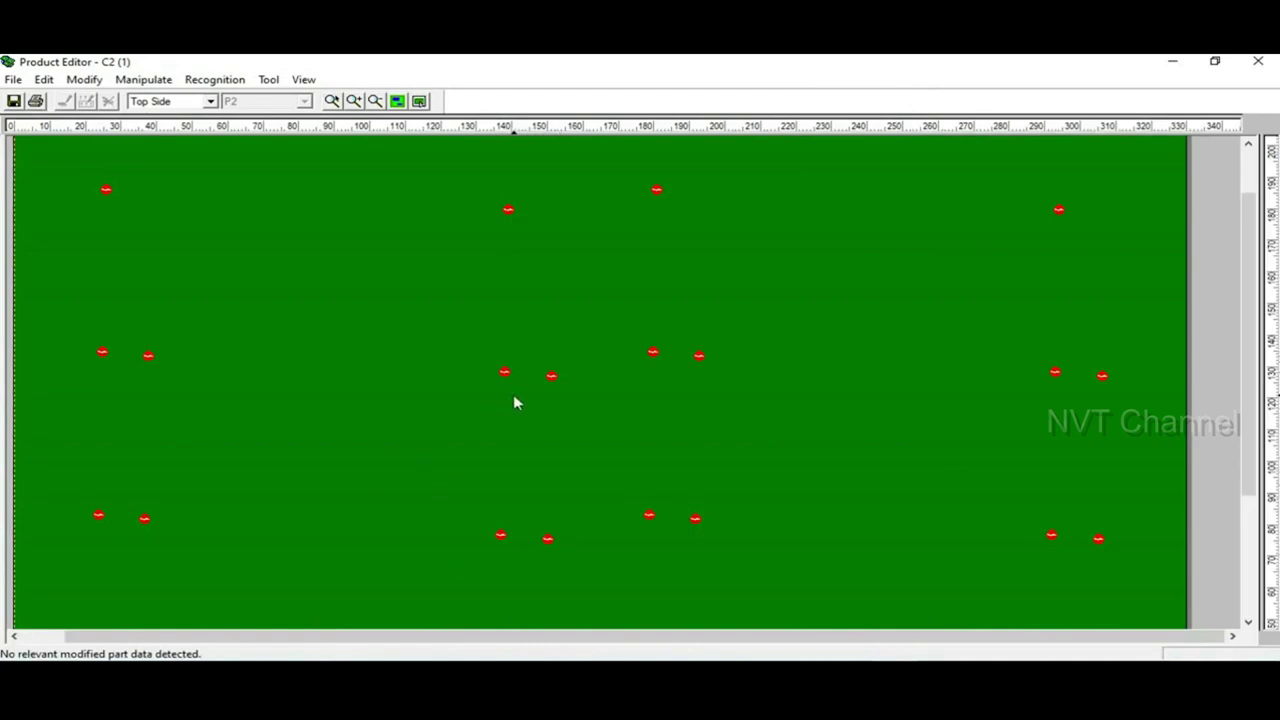
{"action": "scroll", "coordinate": [487, 377], "scroll_direction": "up", "scroll_amount": 3}
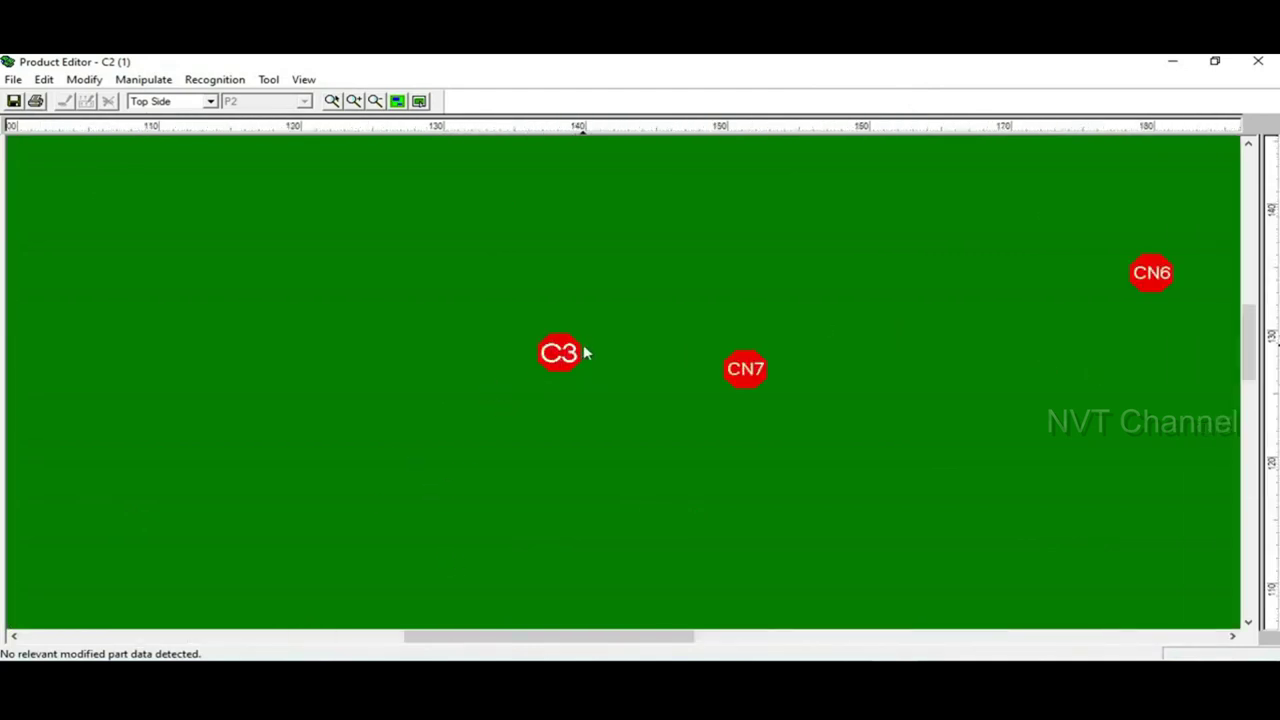
{"action": "scroll", "coordinate": [563, 357], "scroll_direction": "down", "scroll_amount": 3}
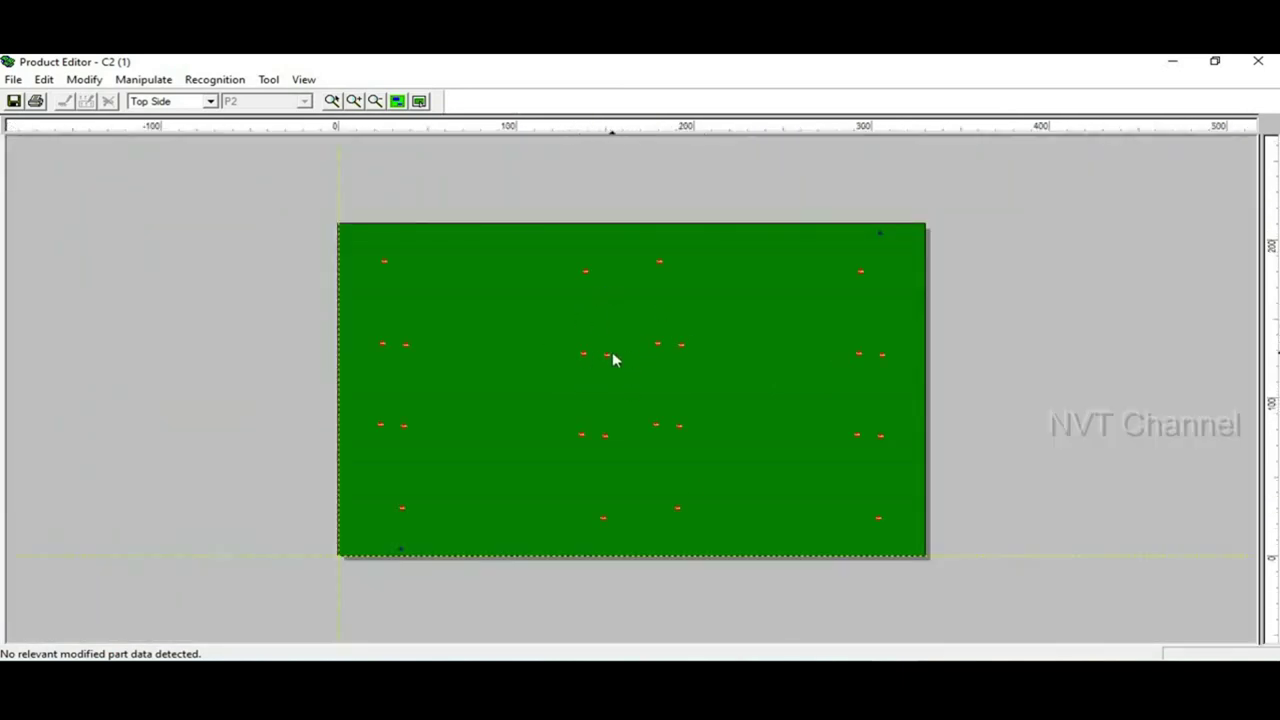
- Switch back to the DGS Console and open the Part Manager
{"action": "mouse_move", "coordinate": [769, 660]}
{"action": "left_click", "coordinate": [850, 600]}
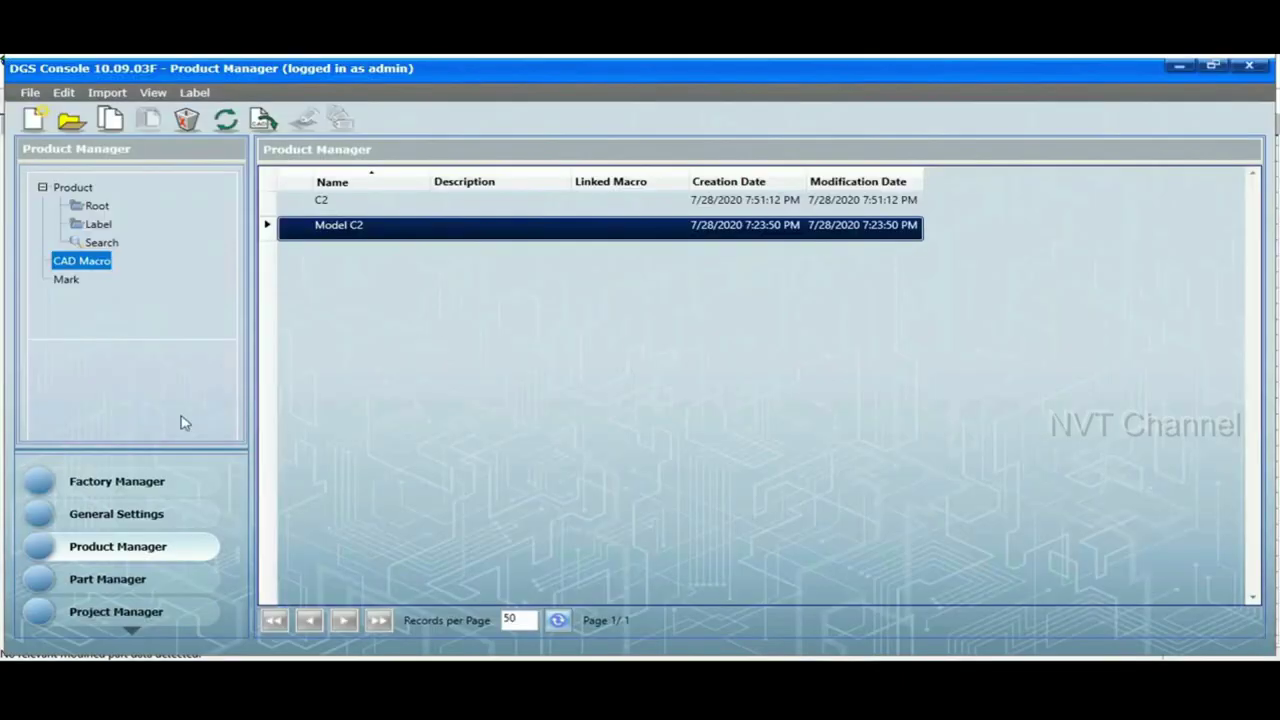
{"action": "left_click", "coordinate": [122, 586]}
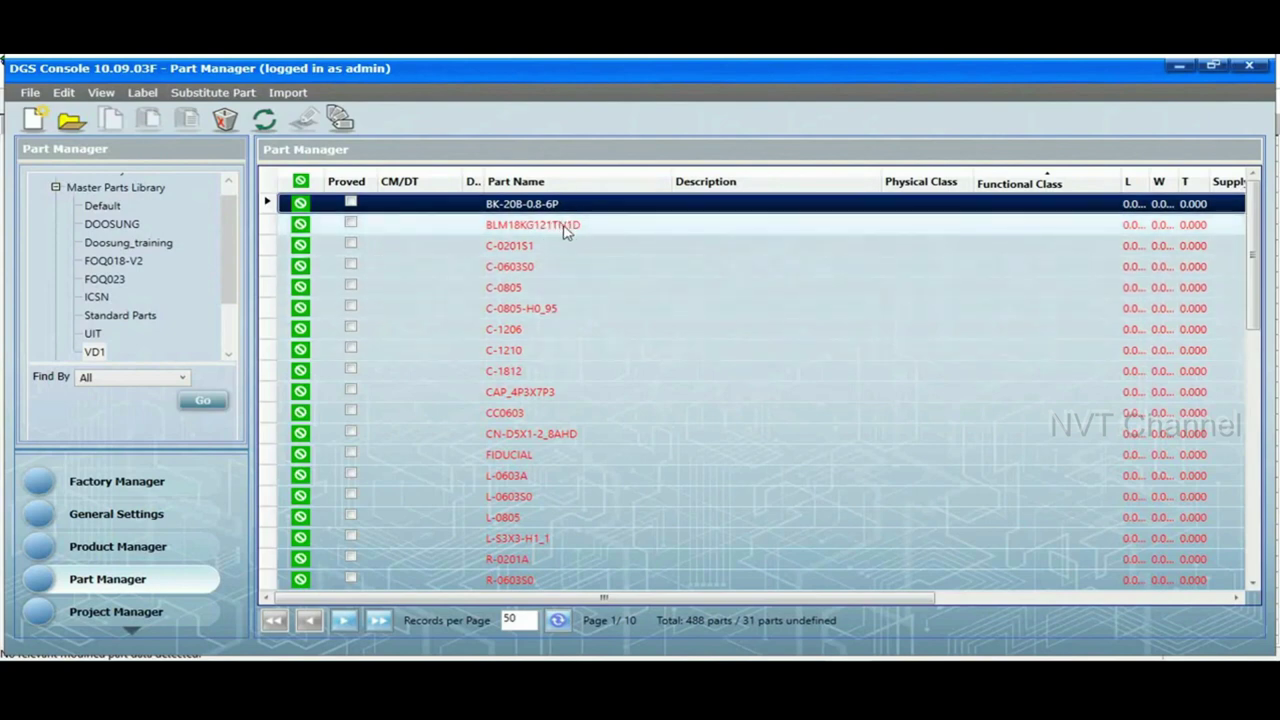
- Check the description of part BLM18KG121TN1D in the BOM C2 workbook in Excel, and return to the DGS Console
{"action": "mouse_move", "coordinate": [296, 665]}
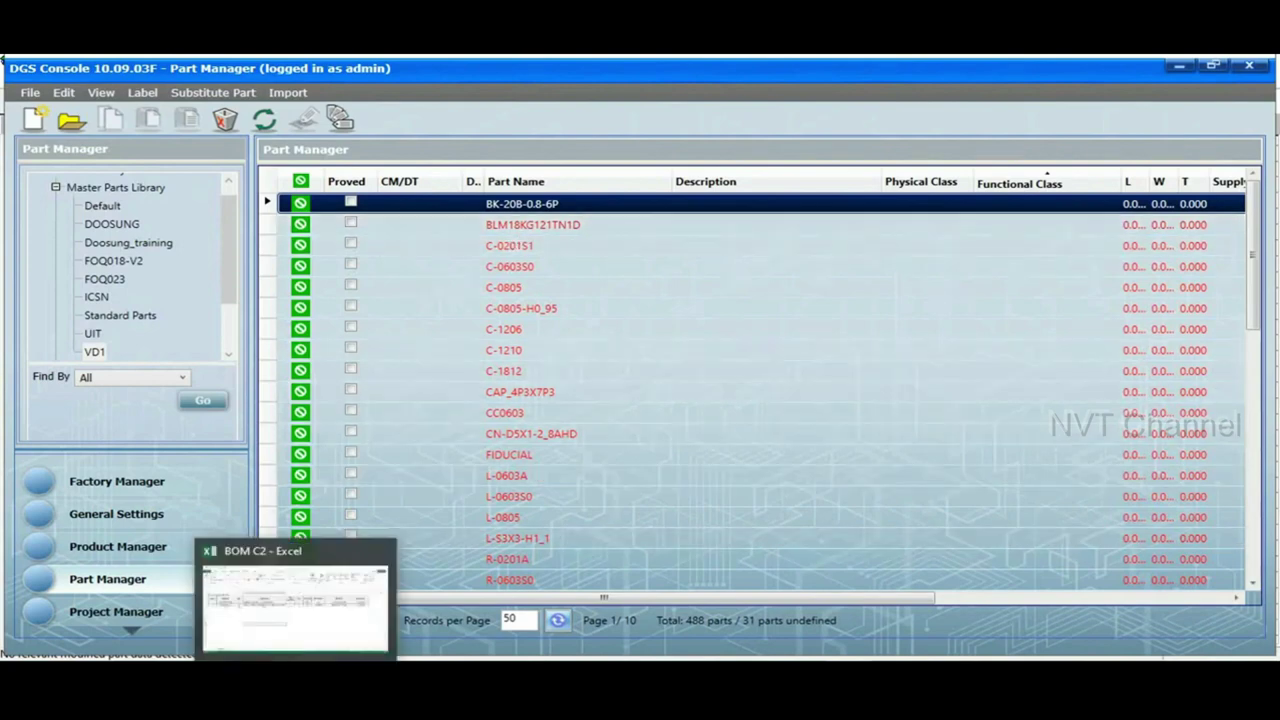
{"action": "left_click", "coordinate": [281, 637]}
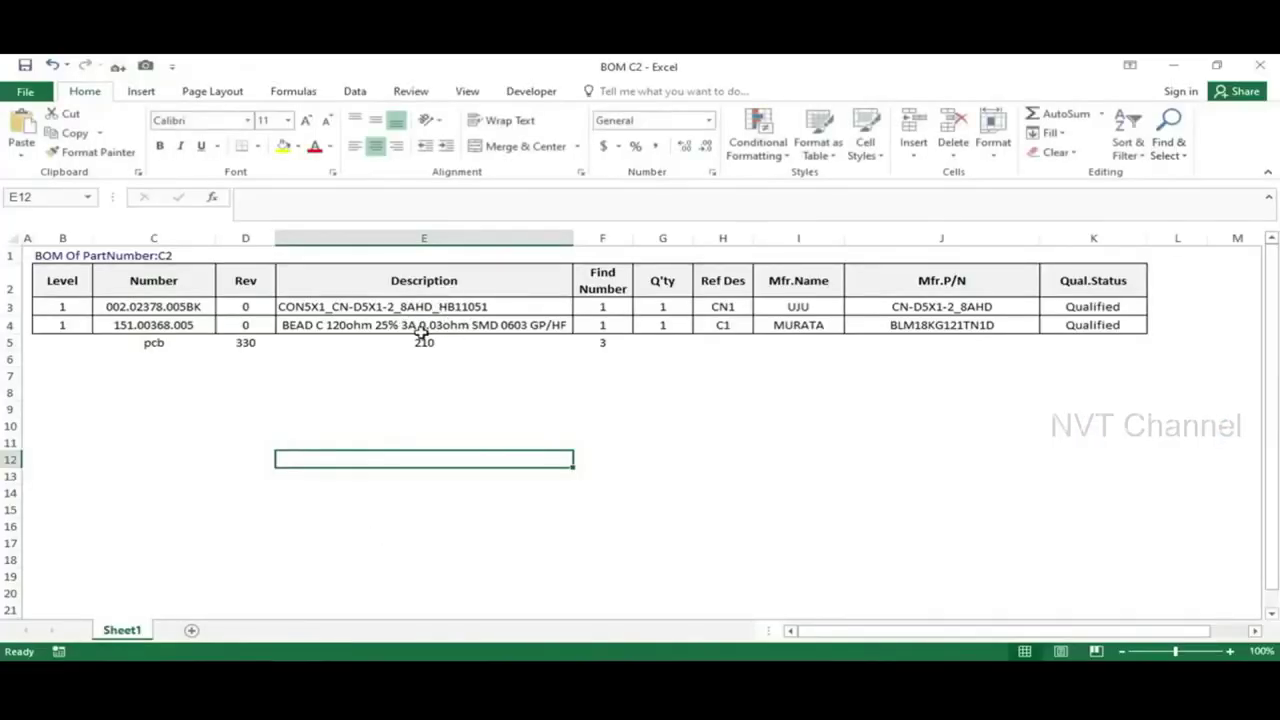
{"action": "left_click", "coordinate": [509, 325]}
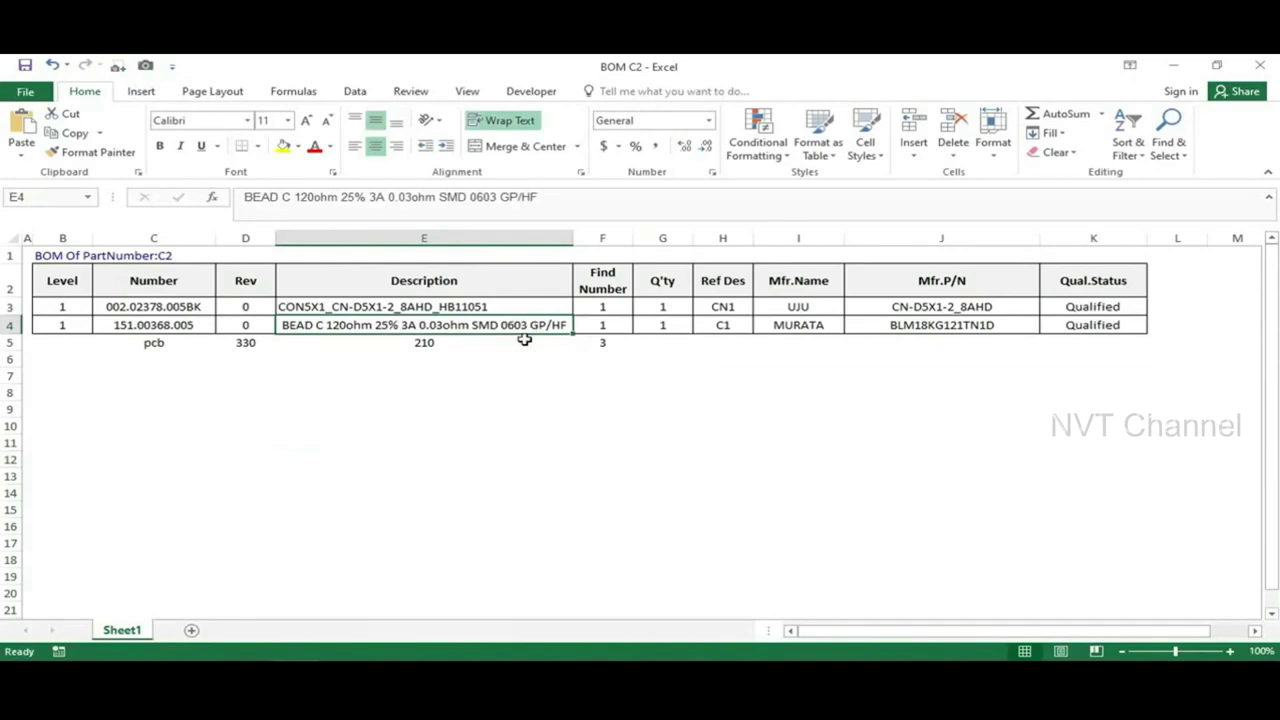
{"action": "left_click", "coordinate": [822, 620]}
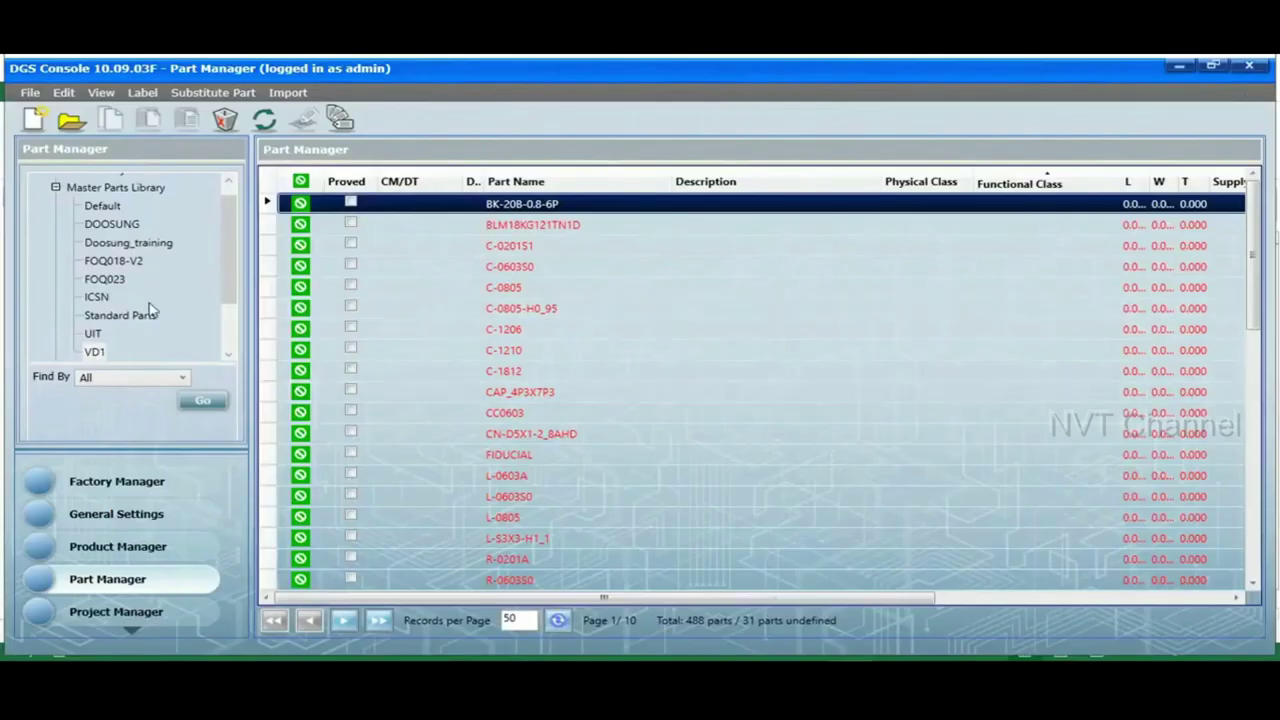
- Copy the capacitor part ASKCHPP0067 from the Doosung_training parts library
{"action": "left_click", "coordinate": [124, 244]}
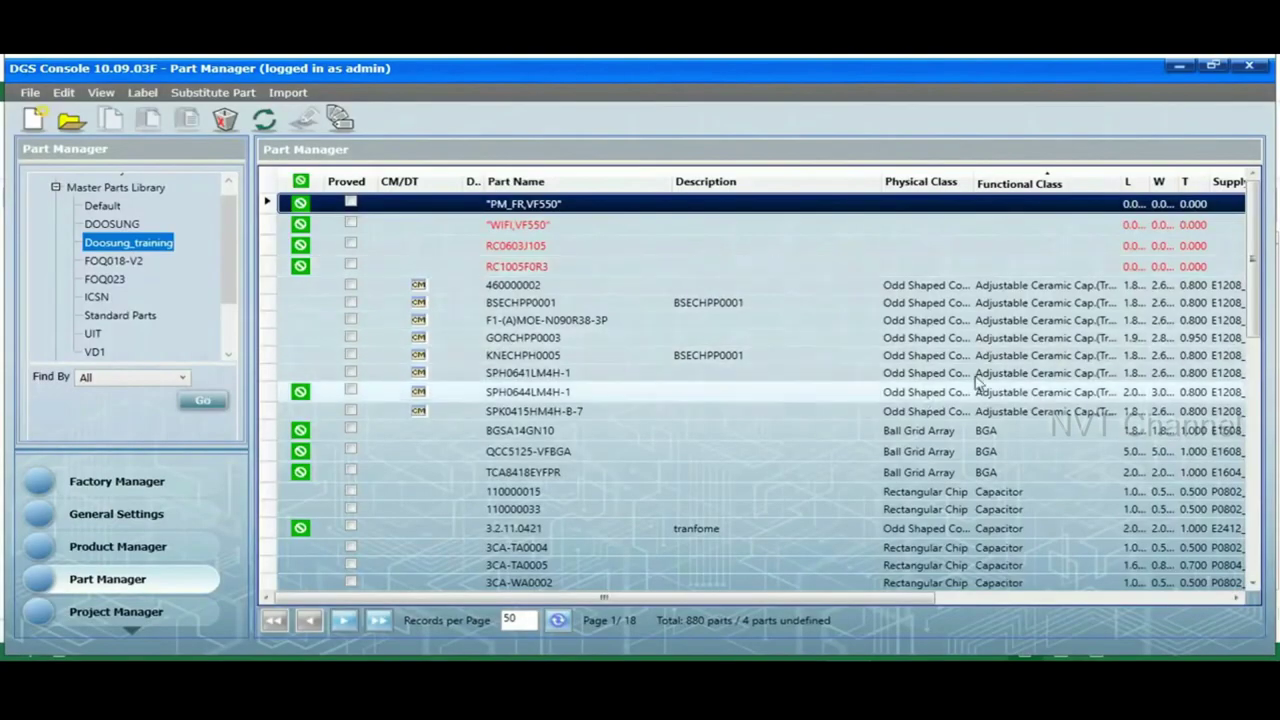
{"action": "scroll", "coordinate": [985, 388], "scroll_direction": "down", "scroll_amount": 10}
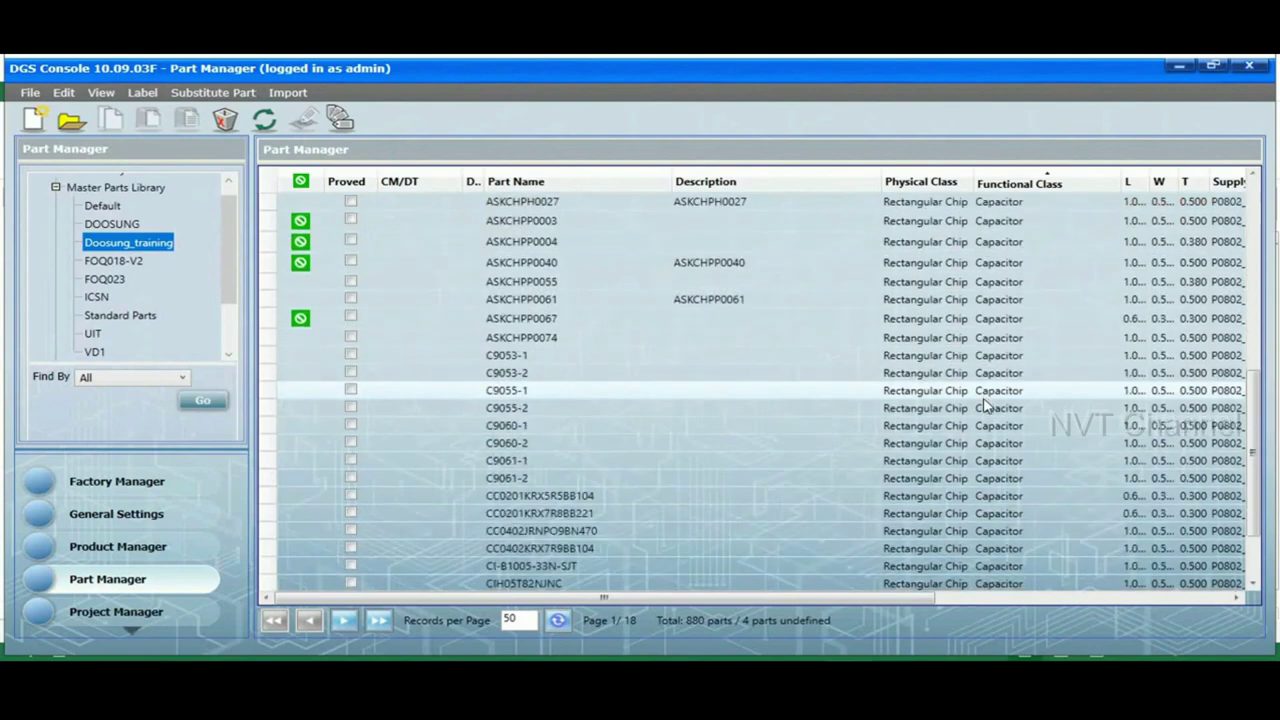
{"action": "left_click", "coordinate": [970, 320]}
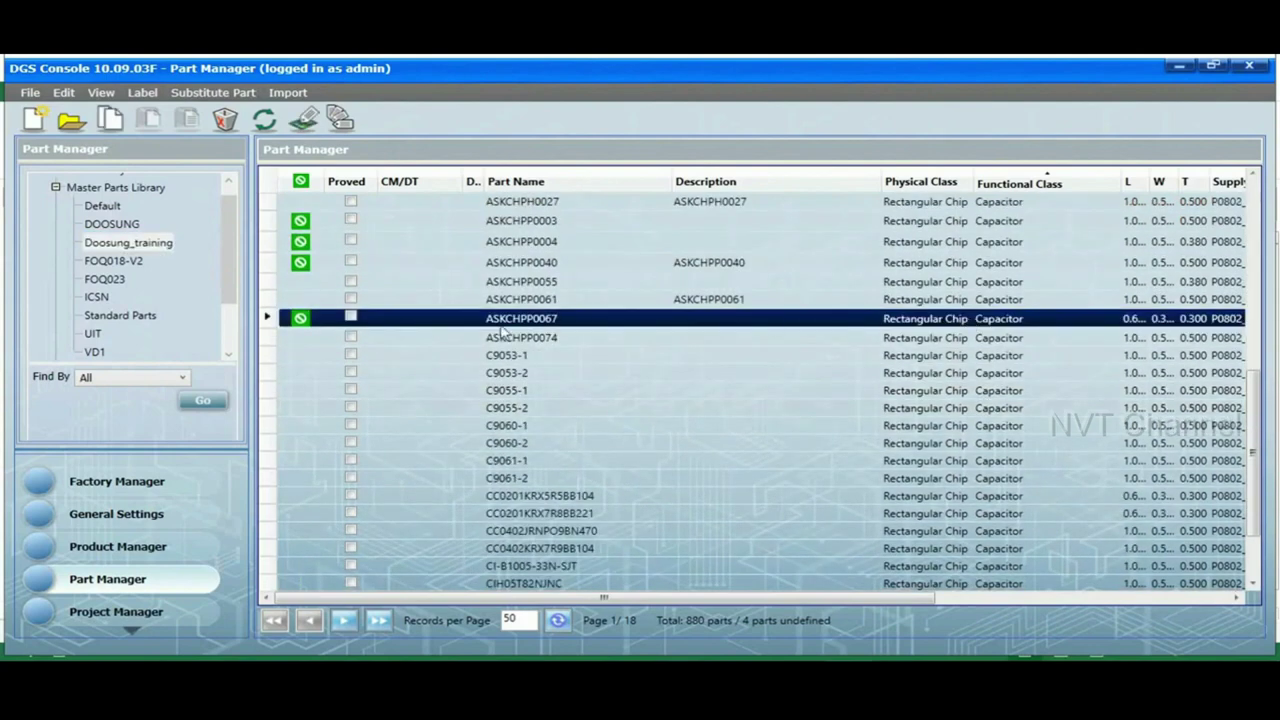
{"action": "right_click", "coordinate": [505, 325]}
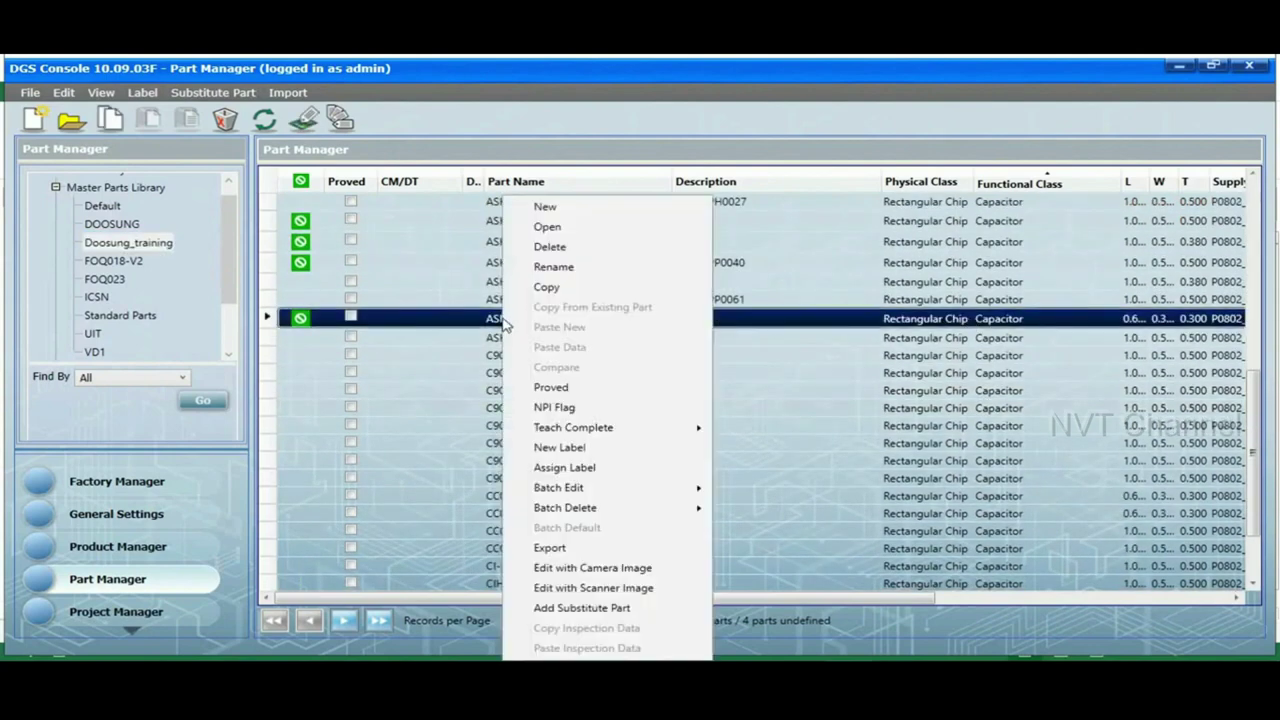
{"action": "left_click", "coordinate": [550, 289]}
- Paste the copied capacitor data onto part BLM18KG121TN1D in the VD1 library, overwriting the nozzle number but not the description
{"action": "left_click", "coordinate": [94, 352]}
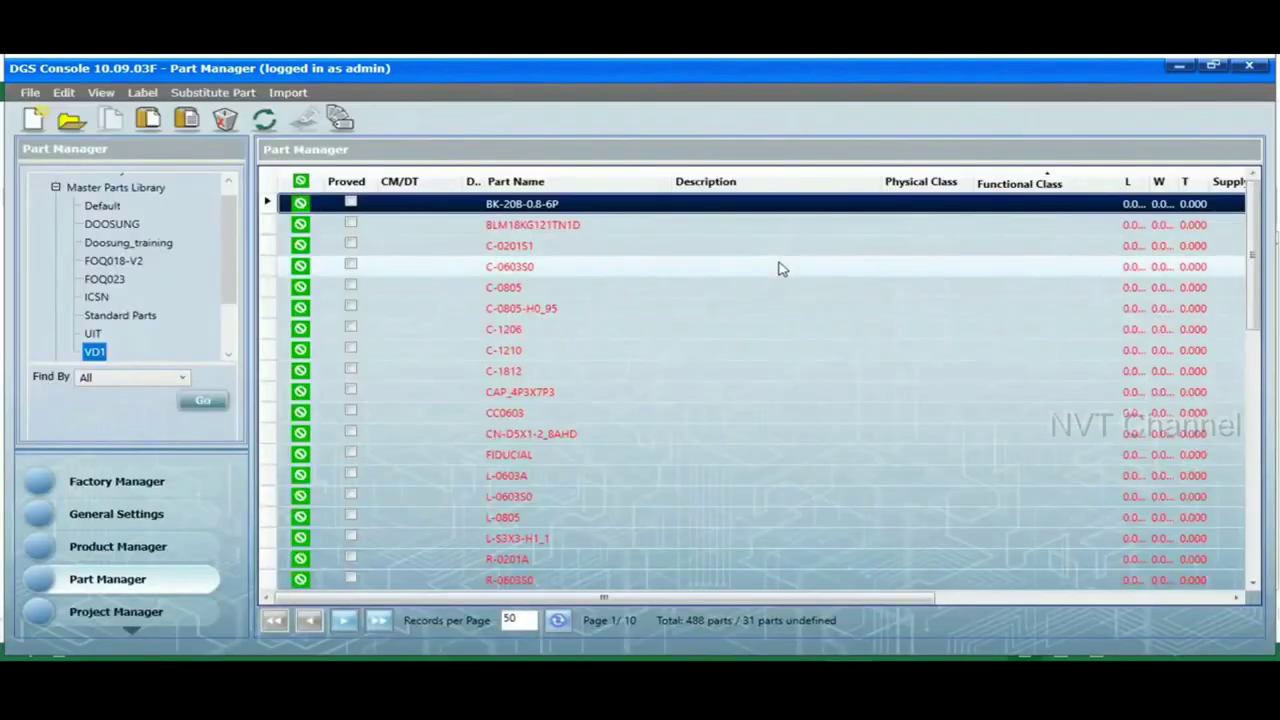
{"action": "left_click", "coordinate": [546, 225]}
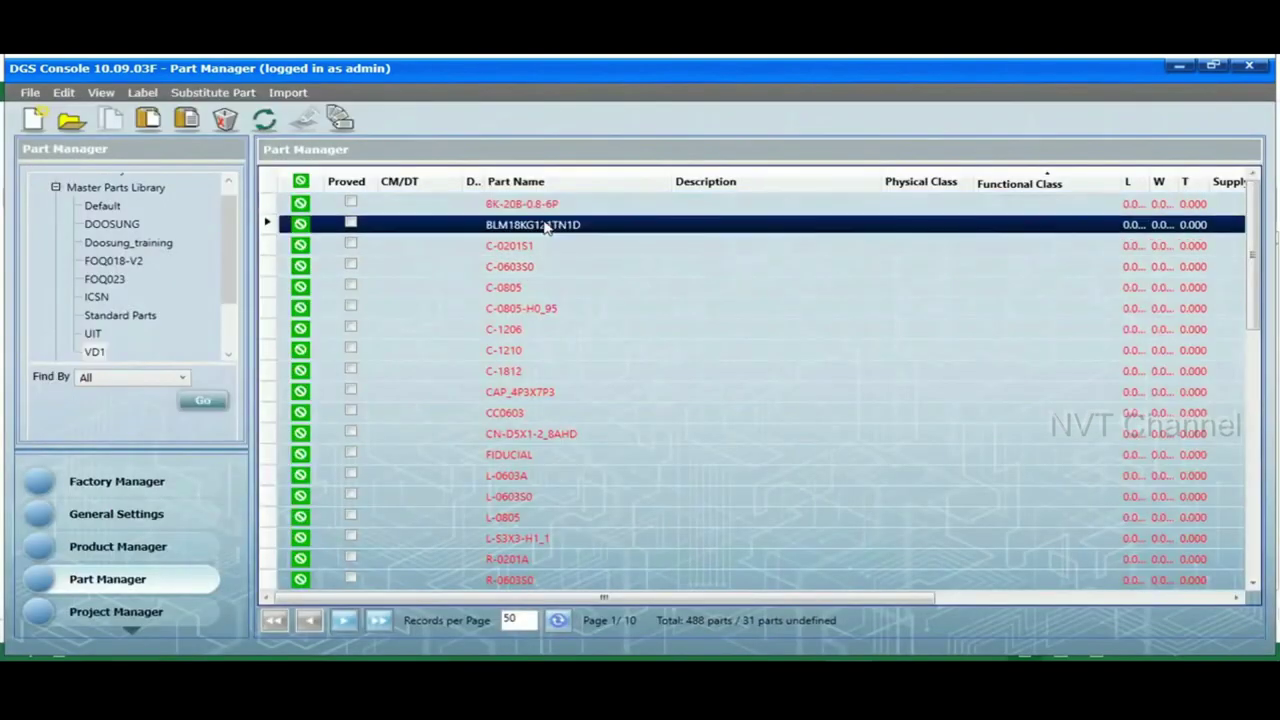
{"action": "right_click", "coordinate": [546, 225]}
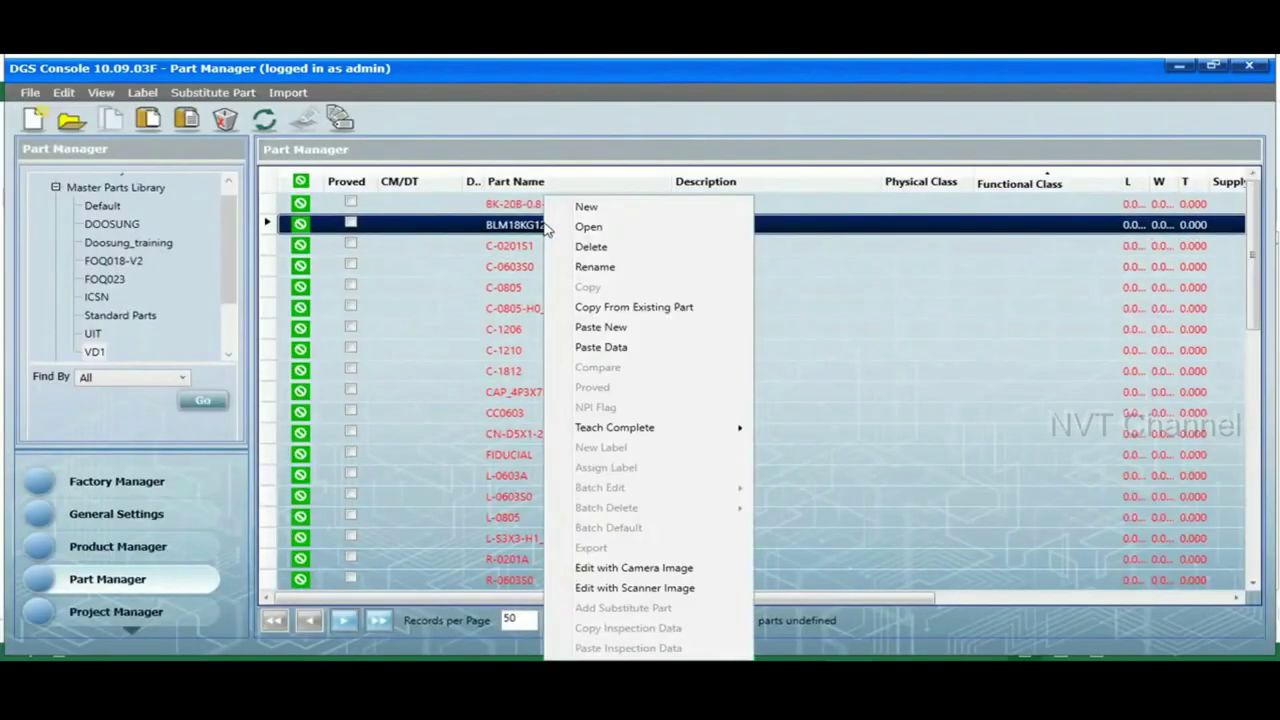
{"action": "left_click", "coordinate": [600, 347]}
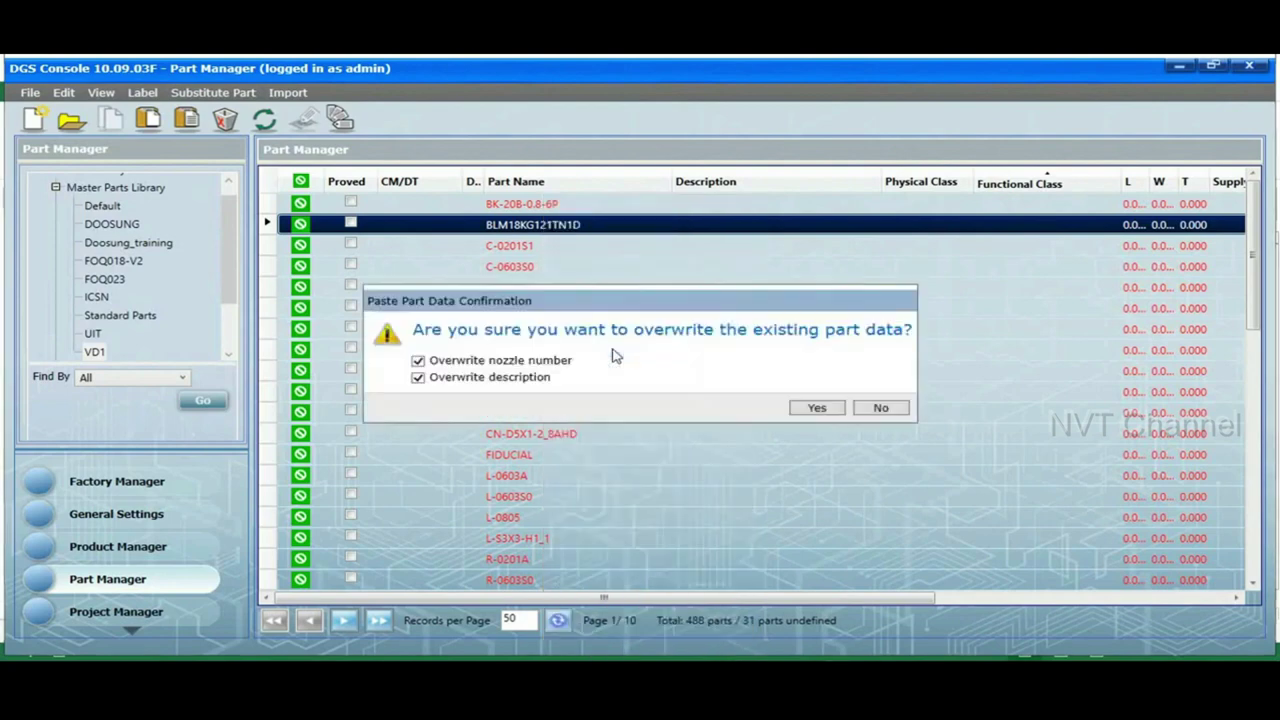
{"action": "left_click", "coordinate": [419, 379]}
{"action": "left_click", "coordinate": [817, 409]}
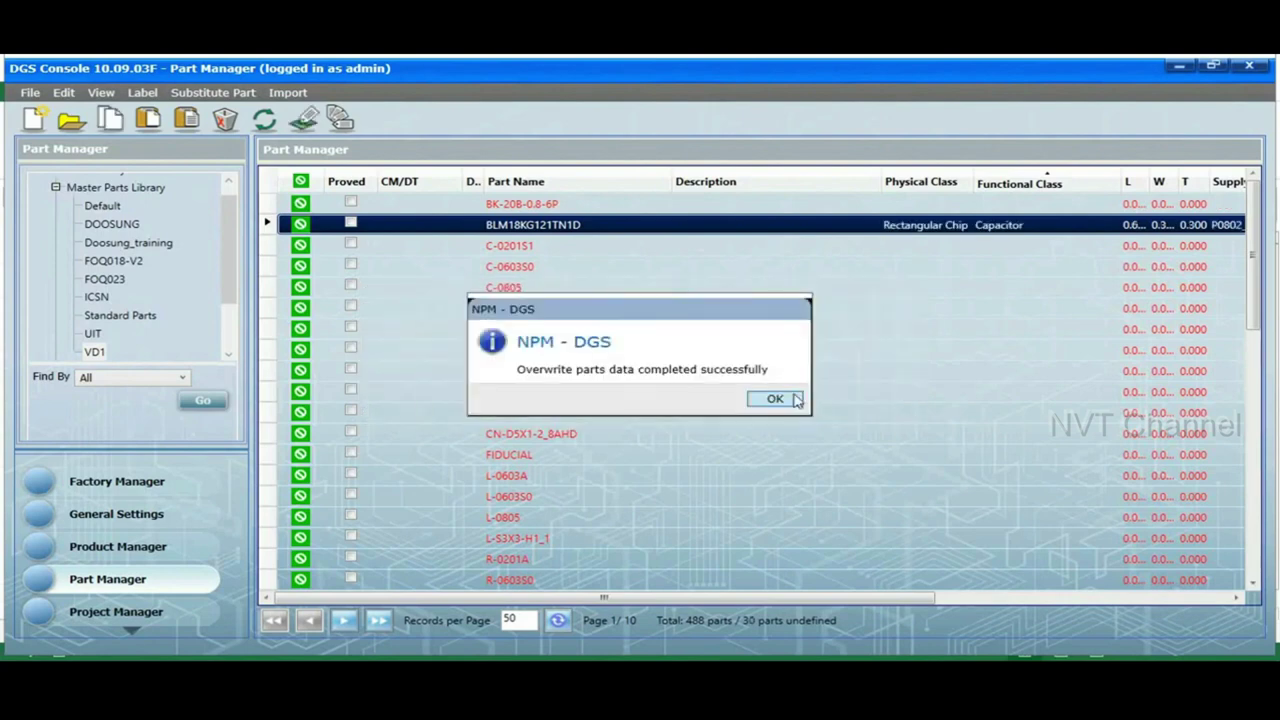
{"action": "left_click", "coordinate": [775, 399]}
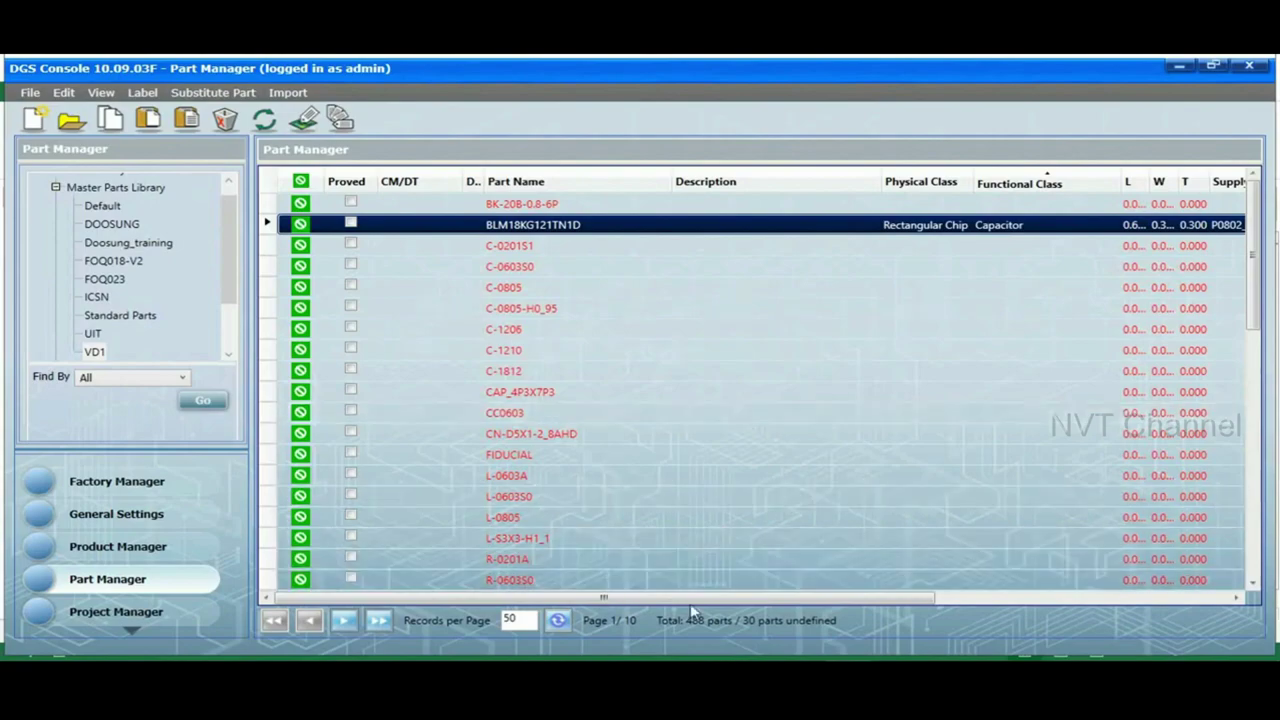
- Switch to the Product Editor and inspect capacitor C4 on the C2 board up close
{"action": "mouse_move", "coordinate": [840, 656]}
{"action": "left_click", "coordinate": [903, 618]}
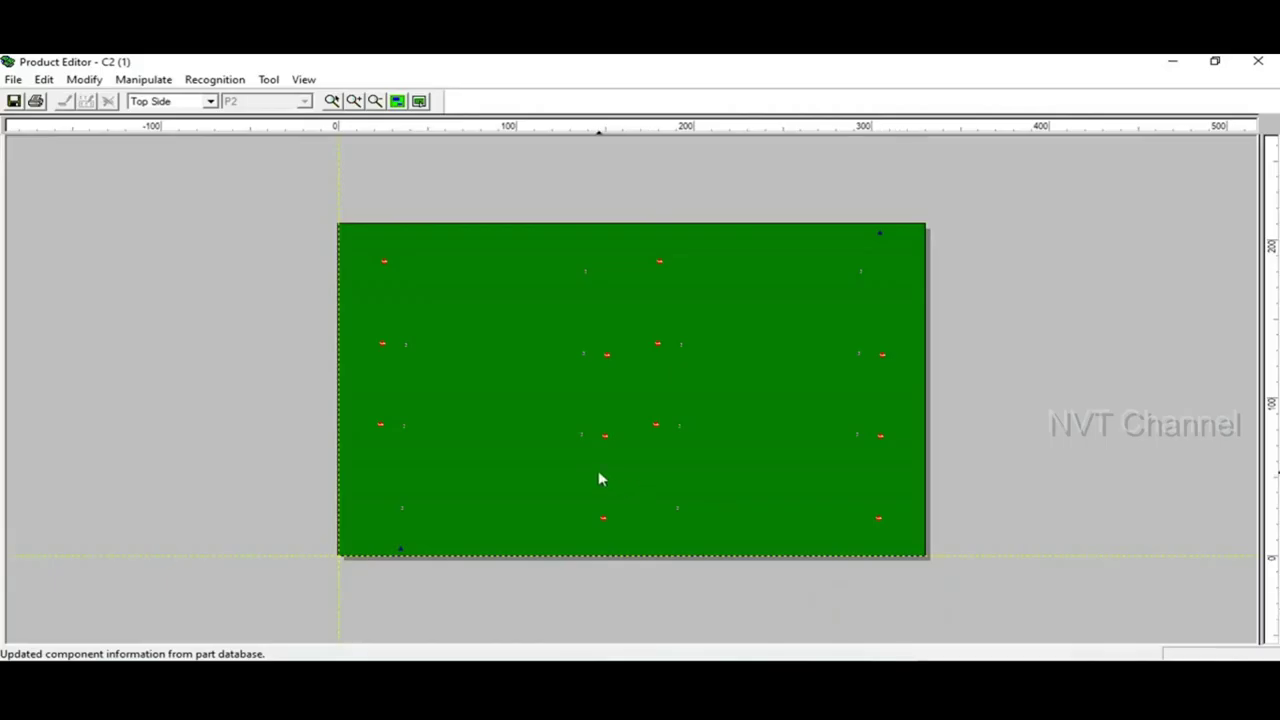
{"action": "scroll", "coordinate": [543, 441], "scroll_direction": "up", "scroll_amount": 2}
{"action": "scroll", "coordinate": [624, 390], "scroll_direction": "up", "scroll_amount": 5}
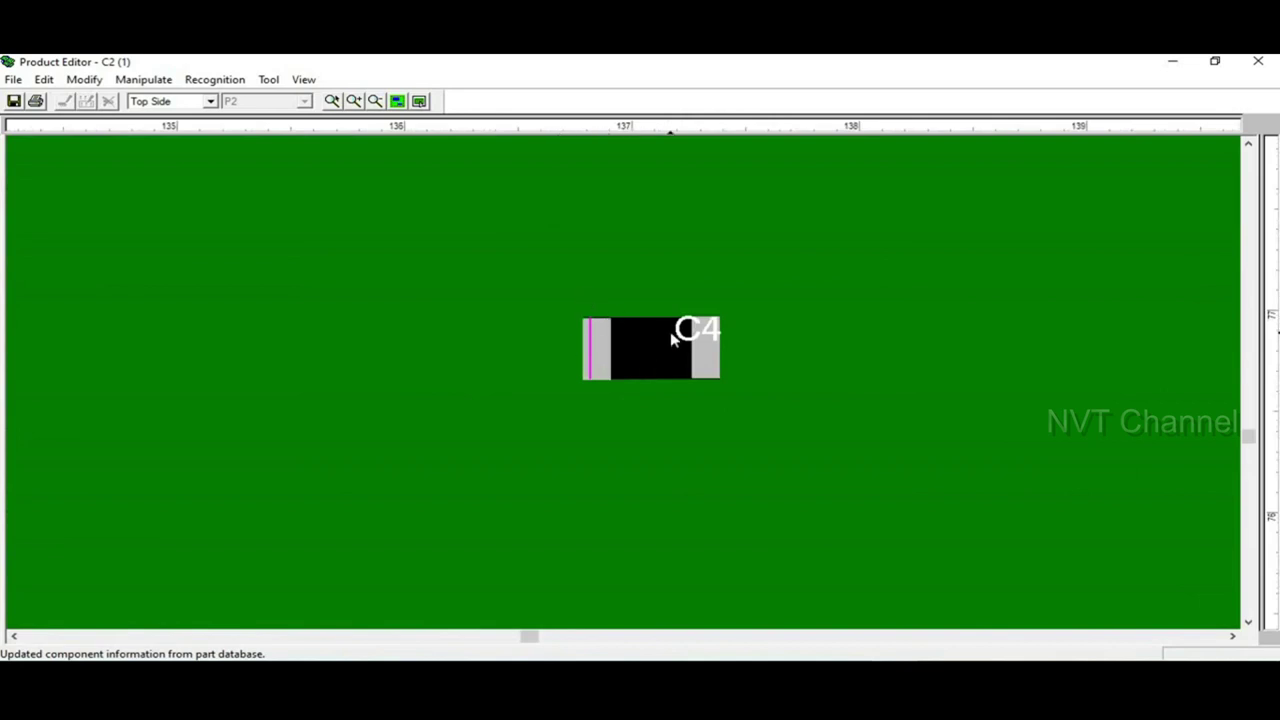
{"action": "scroll", "coordinate": [671, 337], "scroll_direction": "down", "scroll_amount": 4}
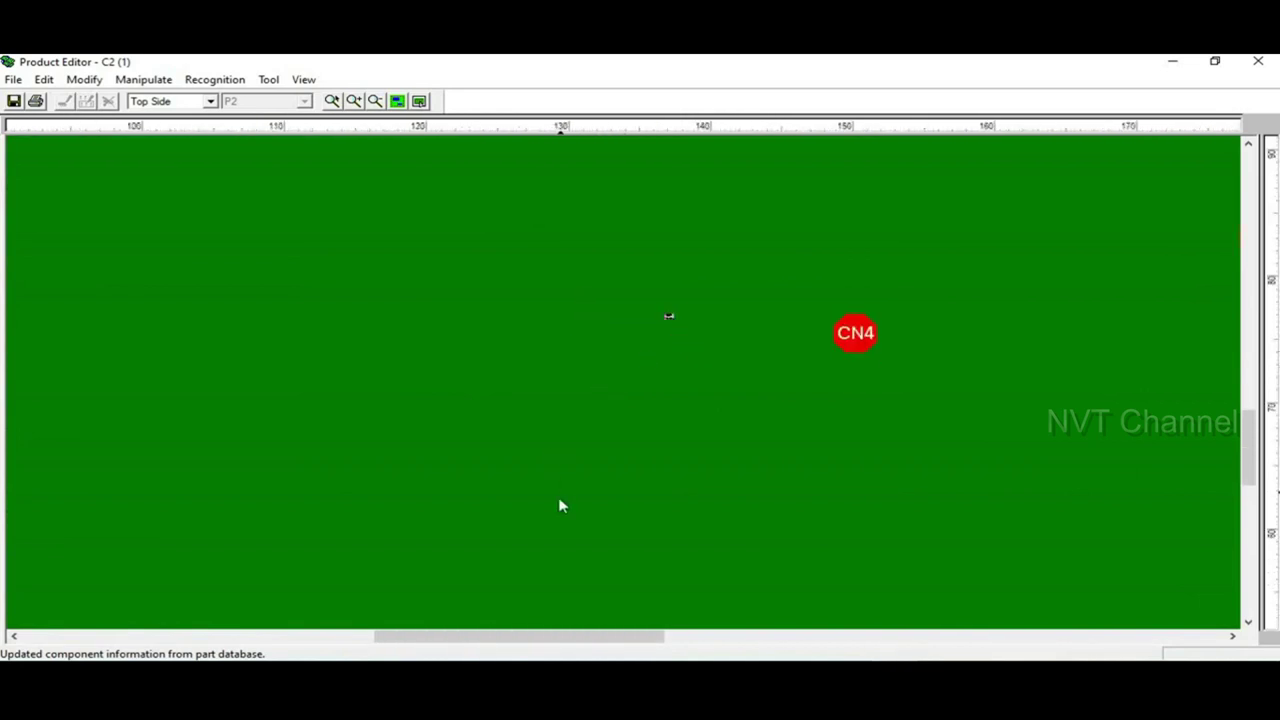
- Return to the DGS Console and look through the undefined parts in the VD1 library
{"action": "left_click", "coordinate": [857, 600]}
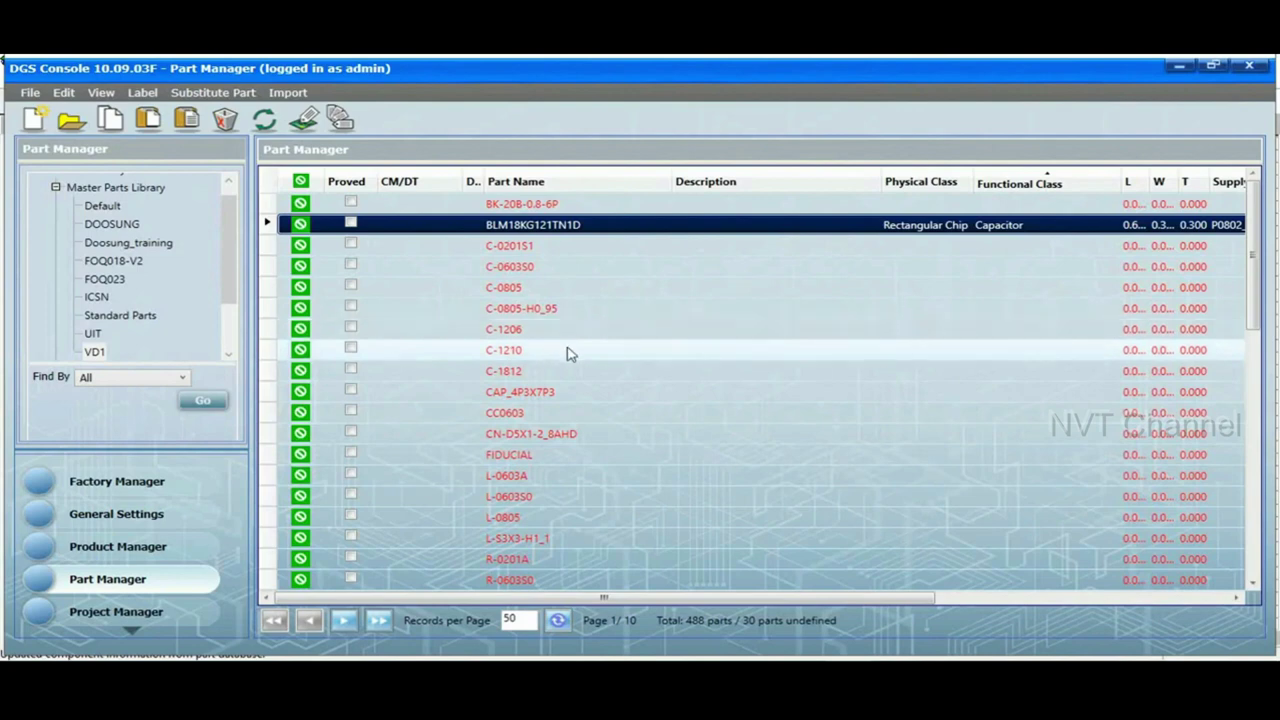
{"action": "scroll", "coordinate": [592, 471], "scroll_direction": "down", "scroll_amount": 1}
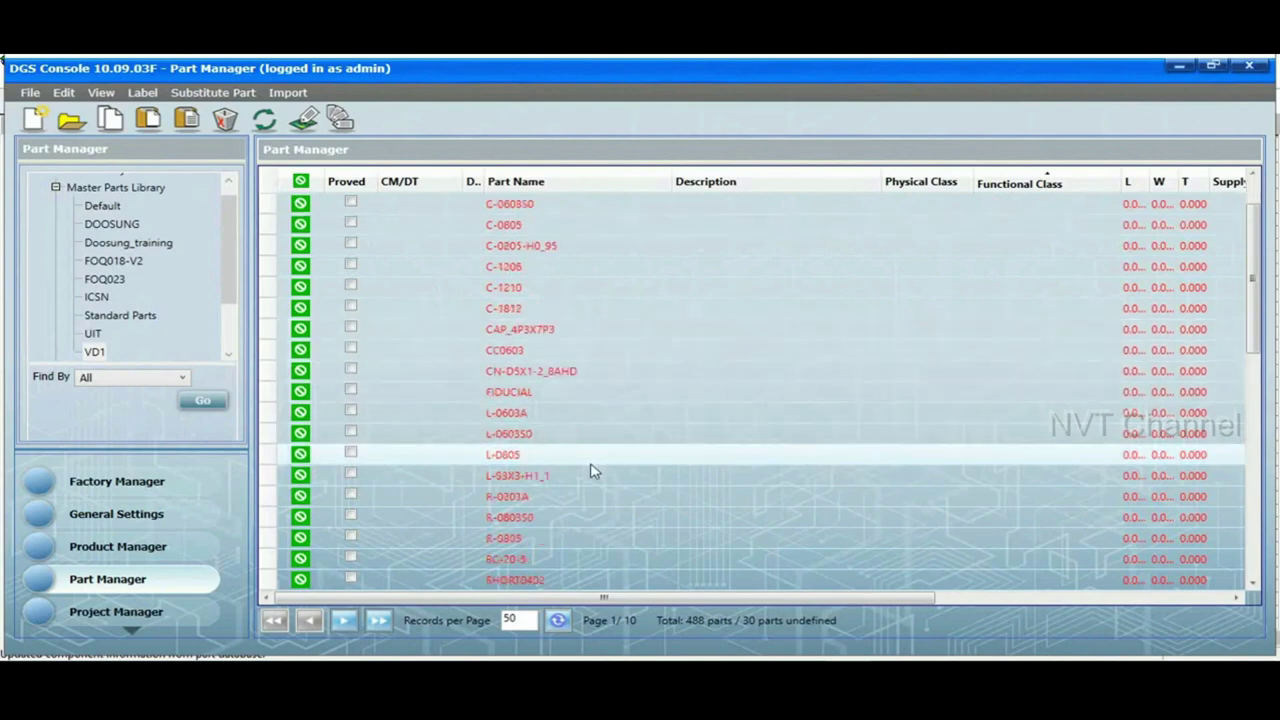
{"action": "scroll", "coordinate": [590, 475], "scroll_direction": "down", "scroll_amount": 1}
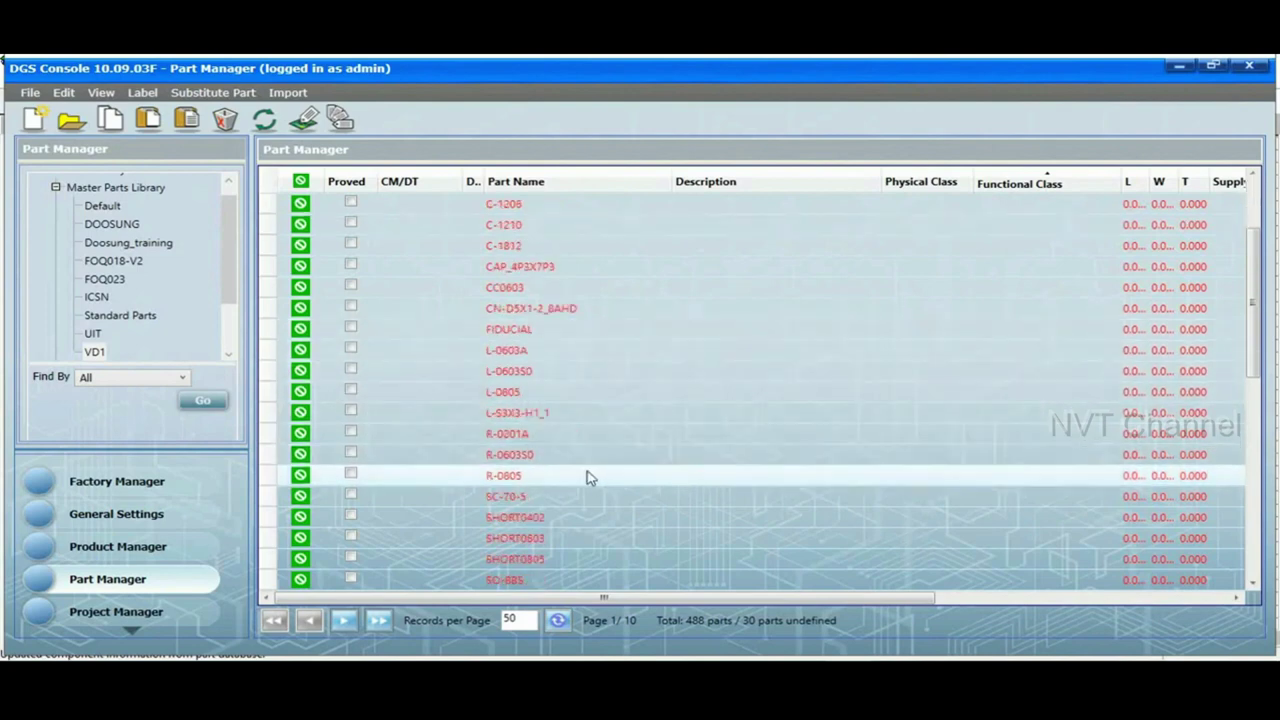
{"action": "scroll", "coordinate": [588, 474], "scroll_direction": "up", "scroll_amount": 1}
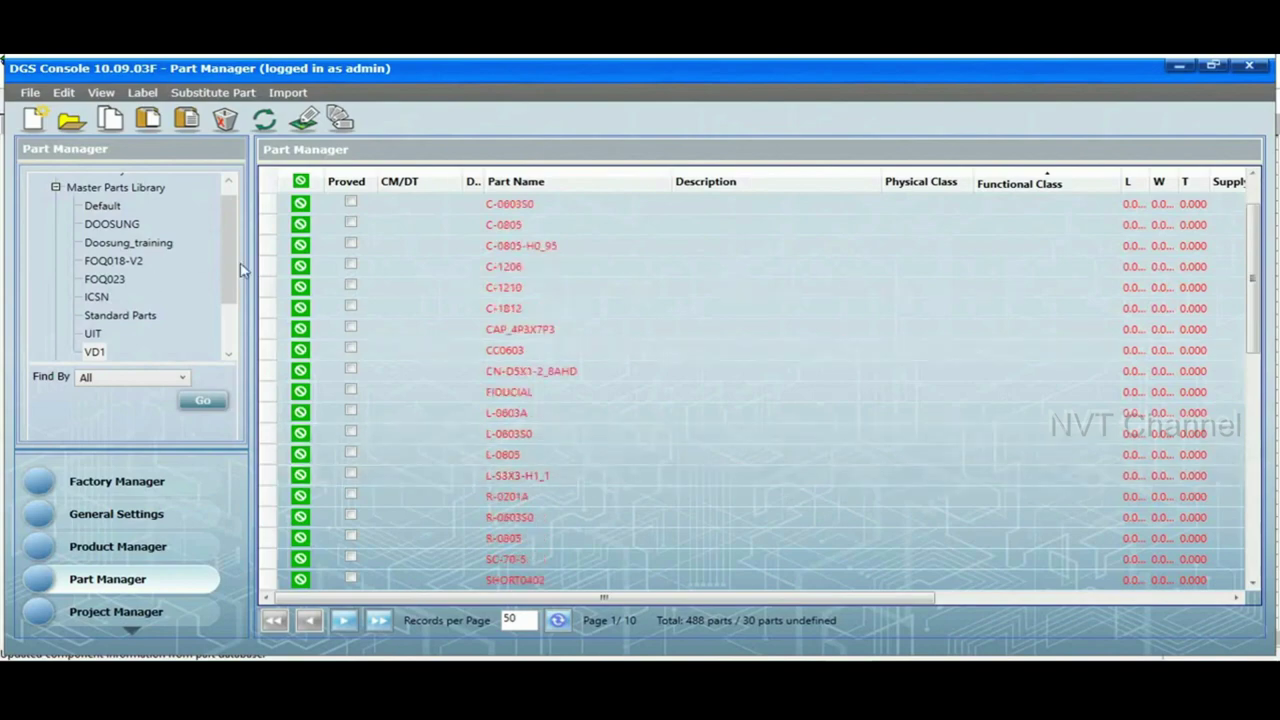
{"action": "left_click", "coordinate": [127, 243]}
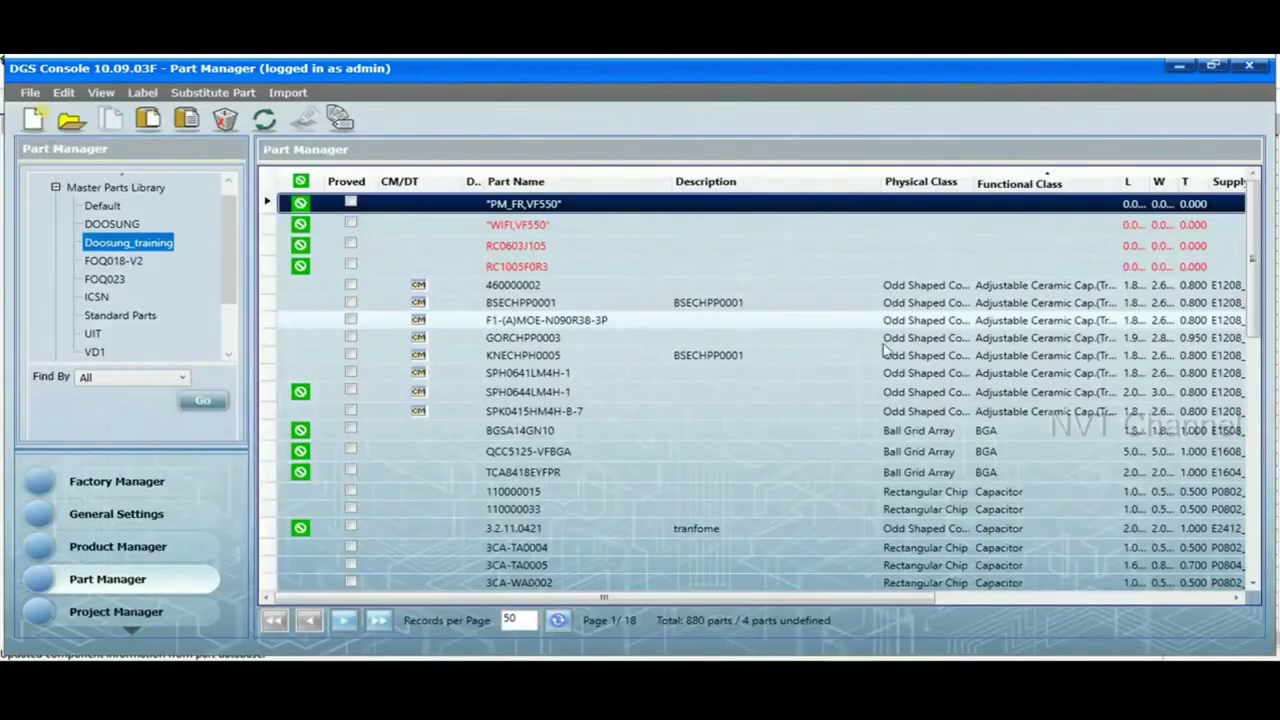
{"action": "scroll", "coordinate": [905, 395], "scroll_direction": "down", "scroll_amount": 2}
{"action": "scroll", "coordinate": [910, 404], "scroll_direction": "down", "scroll_amount": 7}
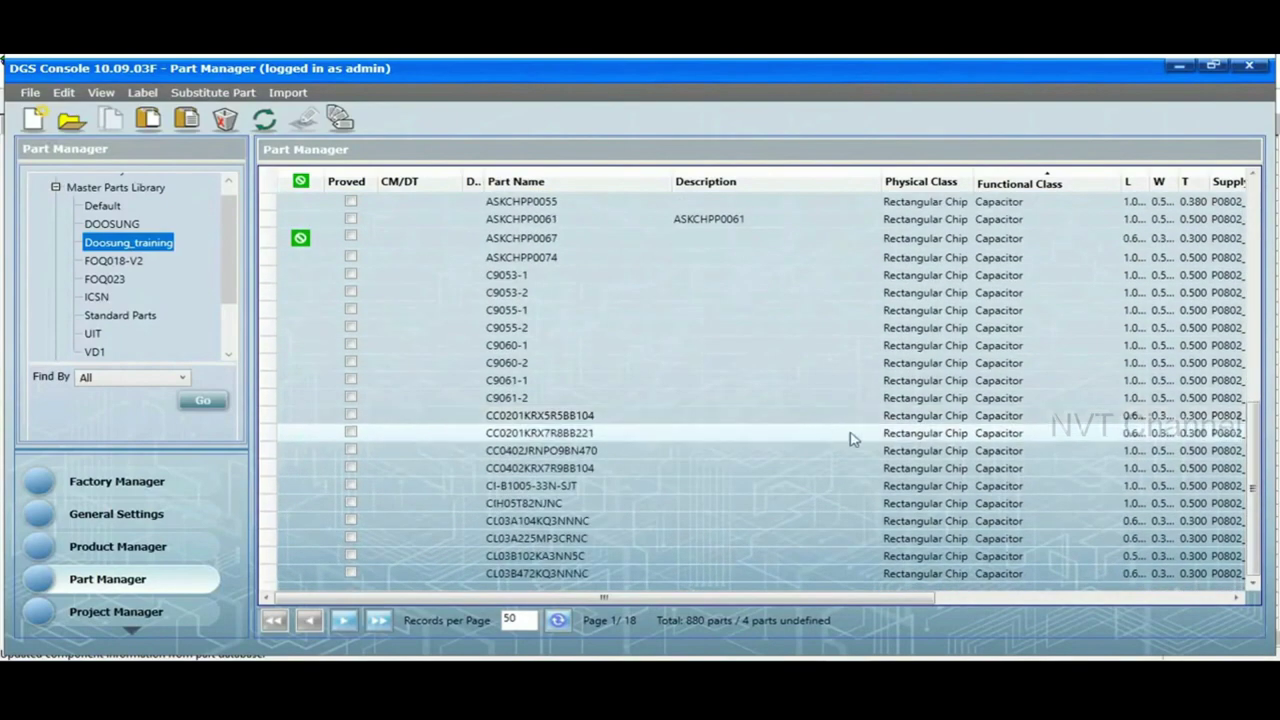
{"action": "left_click", "coordinate": [341, 622]}
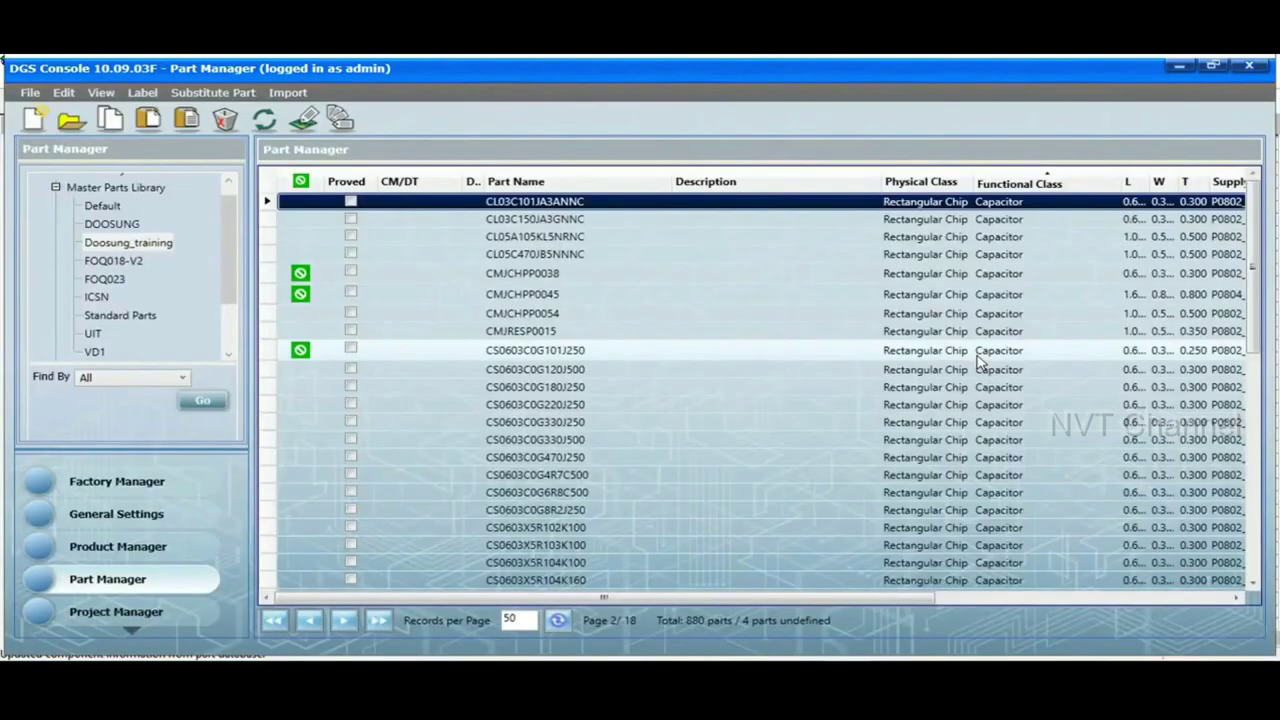
{"action": "scroll", "coordinate": [980, 365], "scroll_direction": "down", "scroll_amount": 7}
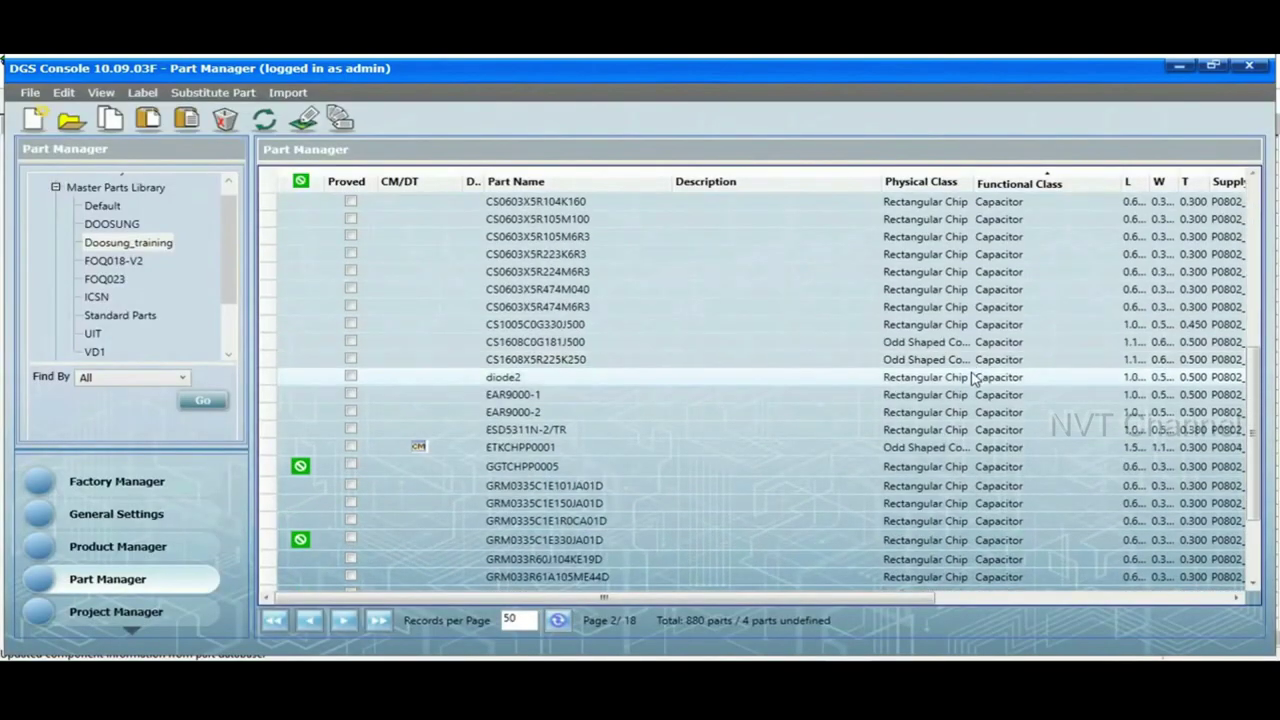
{"action": "scroll", "coordinate": [976, 400], "scroll_direction": "down", "scroll_amount": 3}
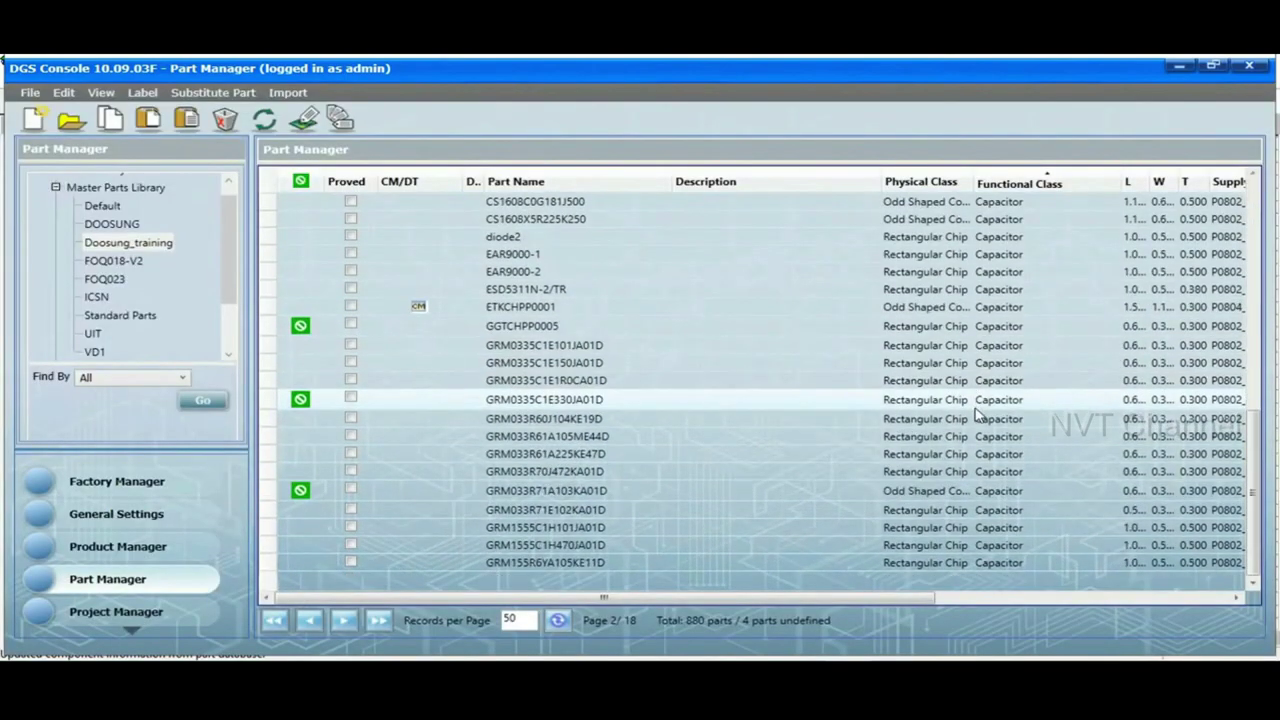
{"action": "left_click", "coordinate": [341, 621]}
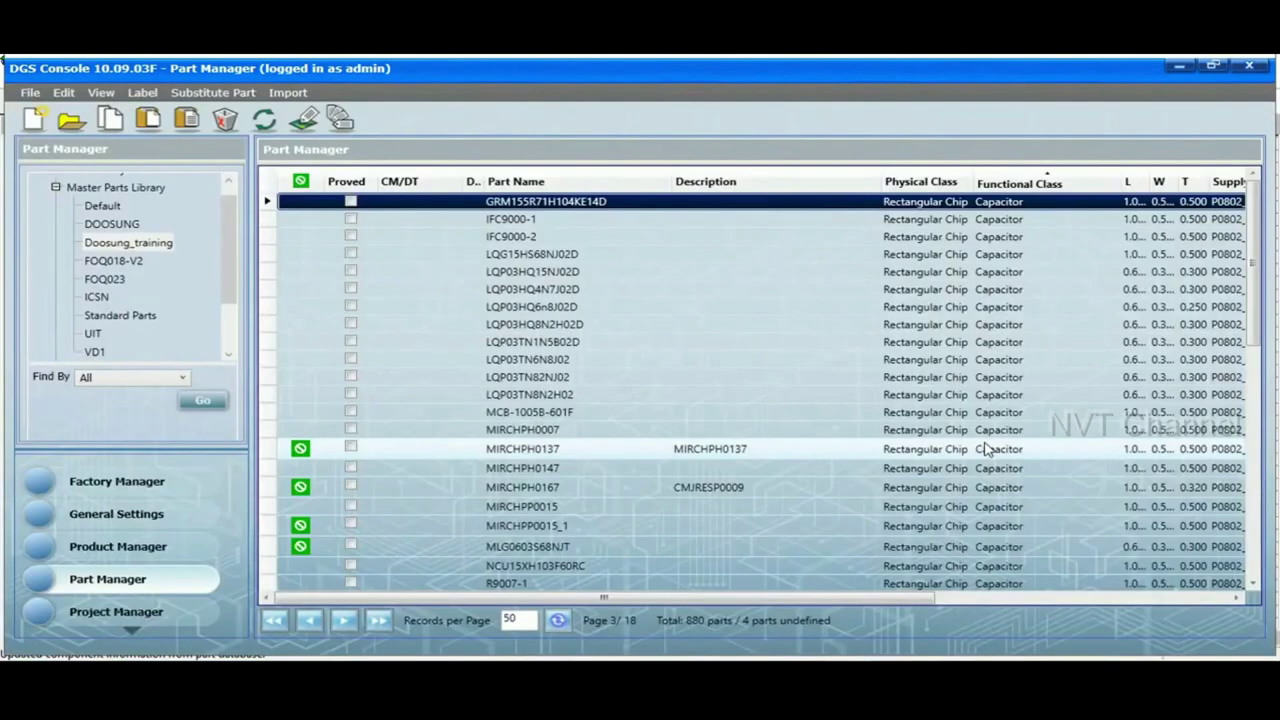
{"action": "scroll", "coordinate": [985, 450], "scroll_direction": "down", "scroll_amount": 5}
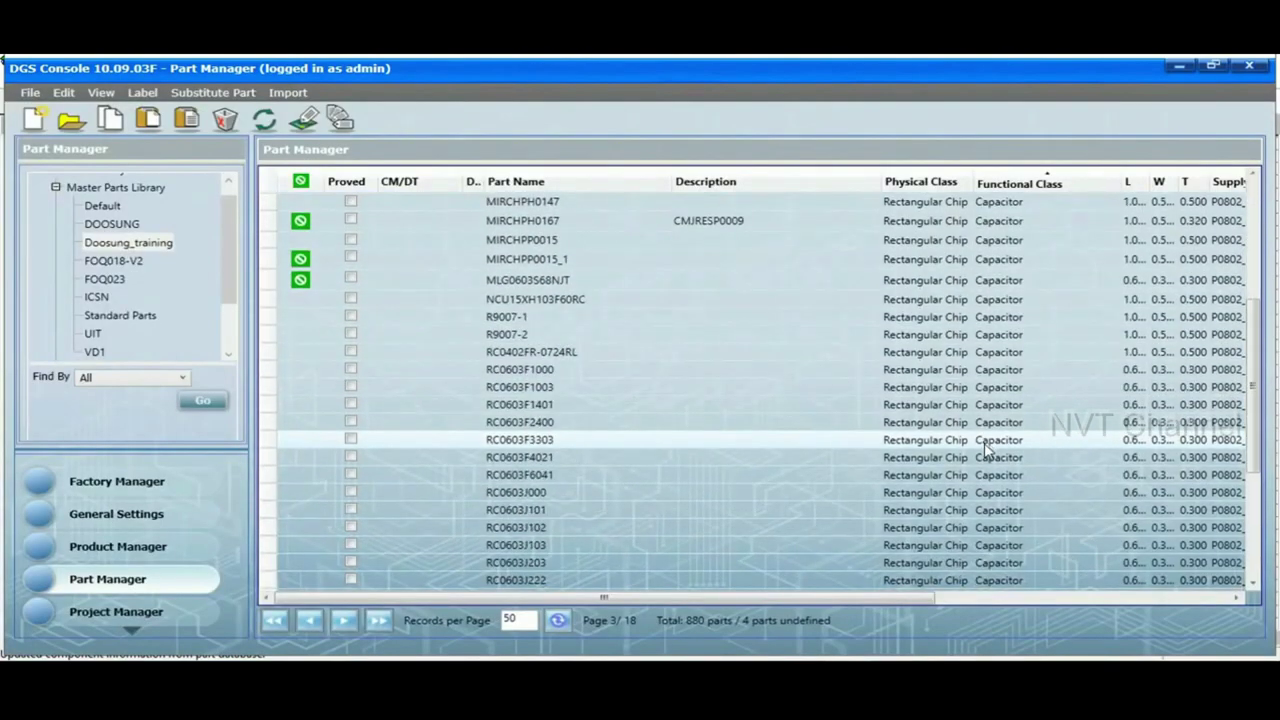
{"action": "scroll", "coordinate": [985, 450], "scroll_direction": "down", "scroll_amount": 3}
{"action": "left_click", "coordinate": [343, 621]}
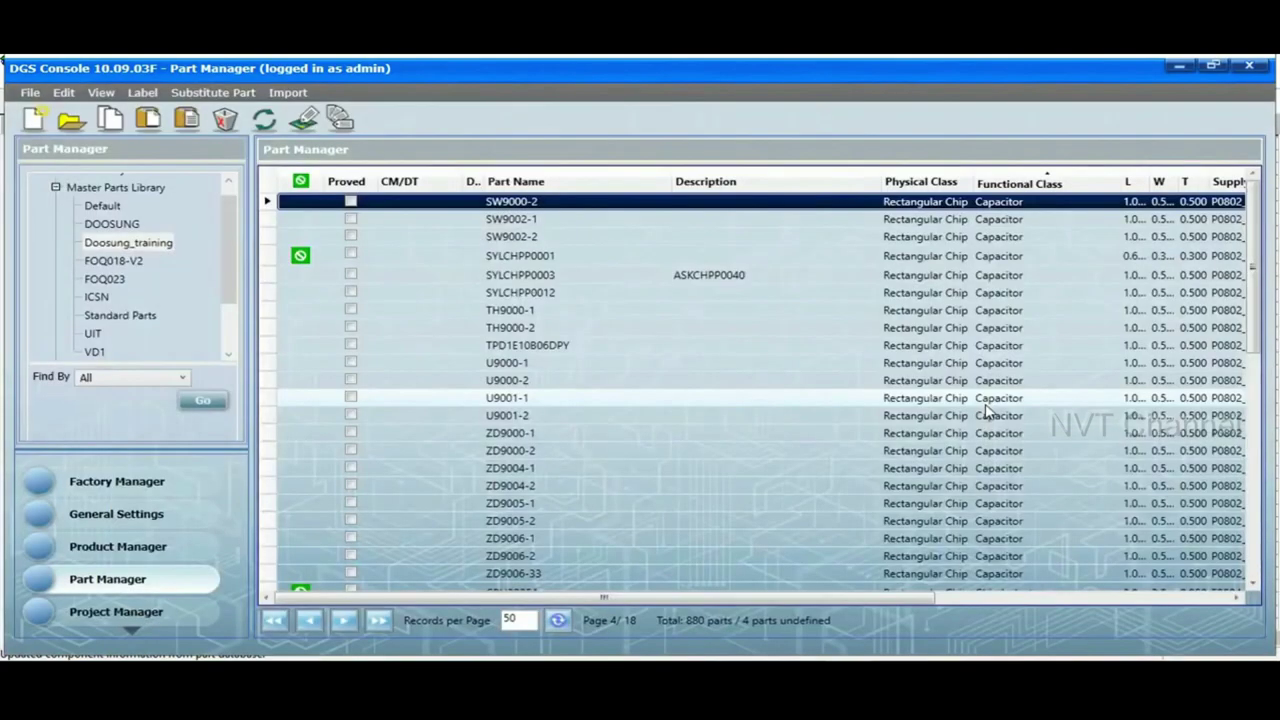
{"action": "scroll", "coordinate": [985, 415], "scroll_direction": "down", "scroll_amount": 7}
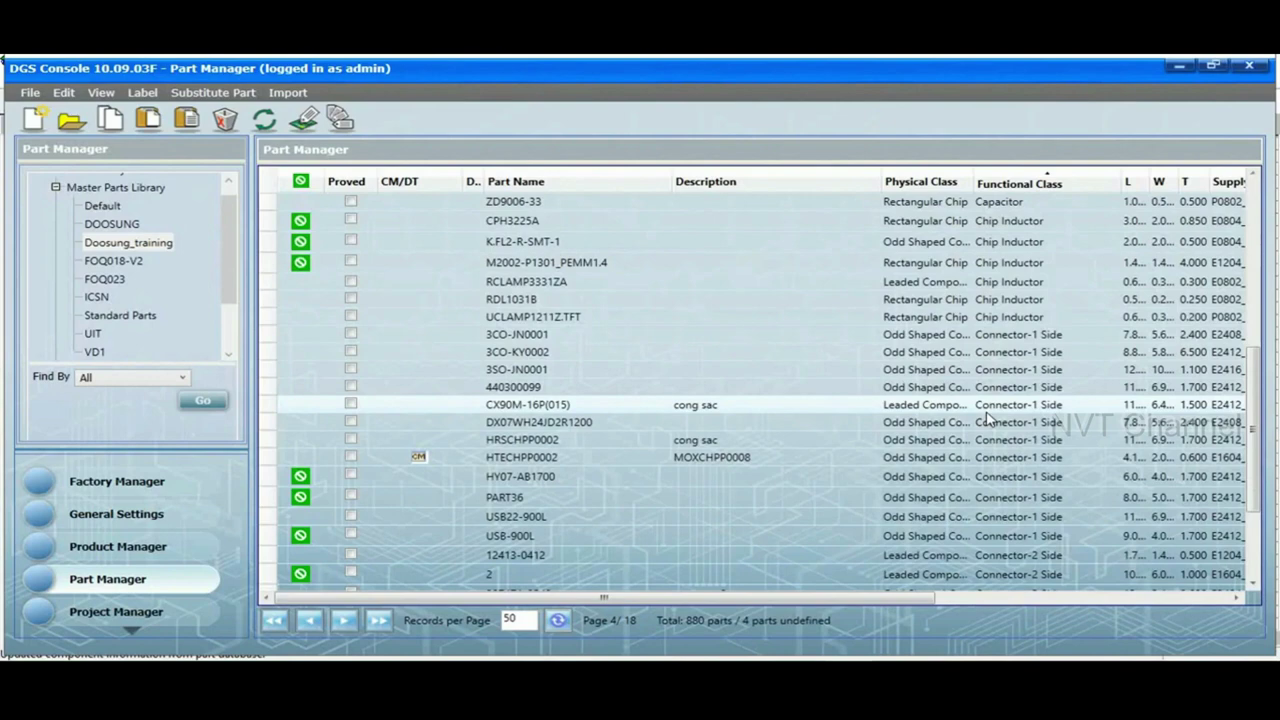
{"action": "scroll", "coordinate": [962, 515], "scroll_direction": "down", "scroll_amount": 1}
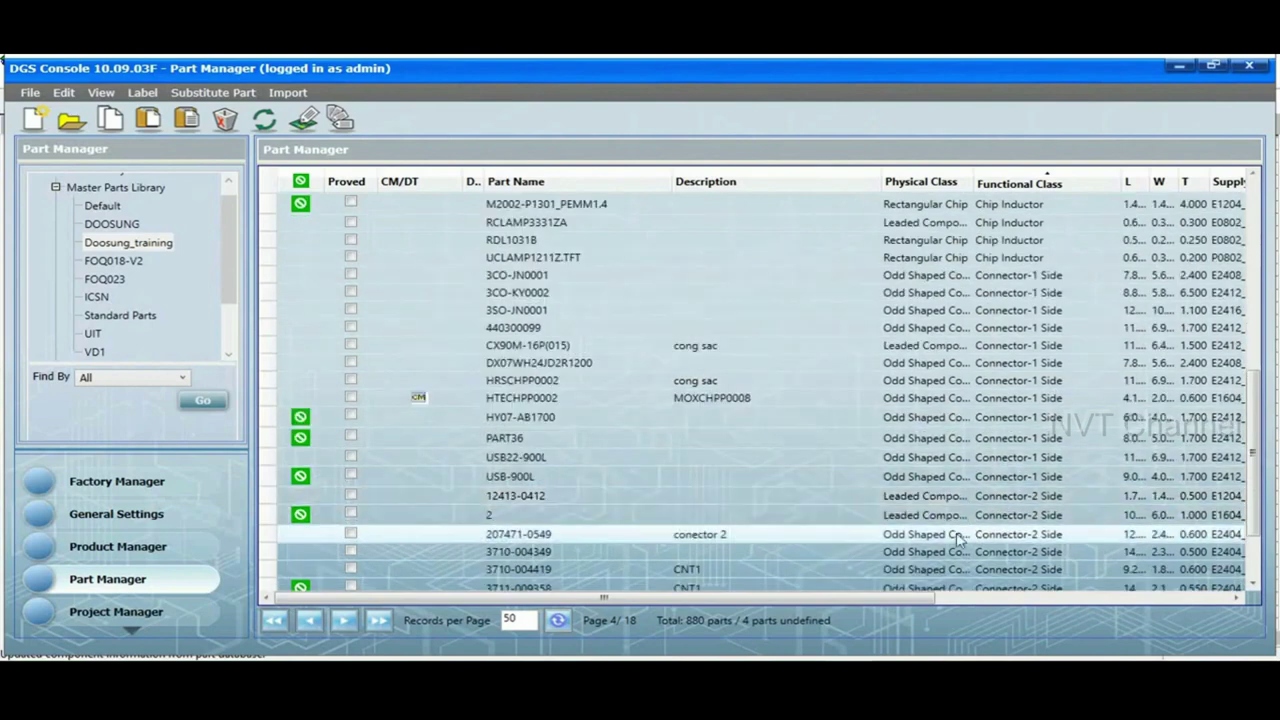
{"action": "left_click", "coordinate": [912, 551]}
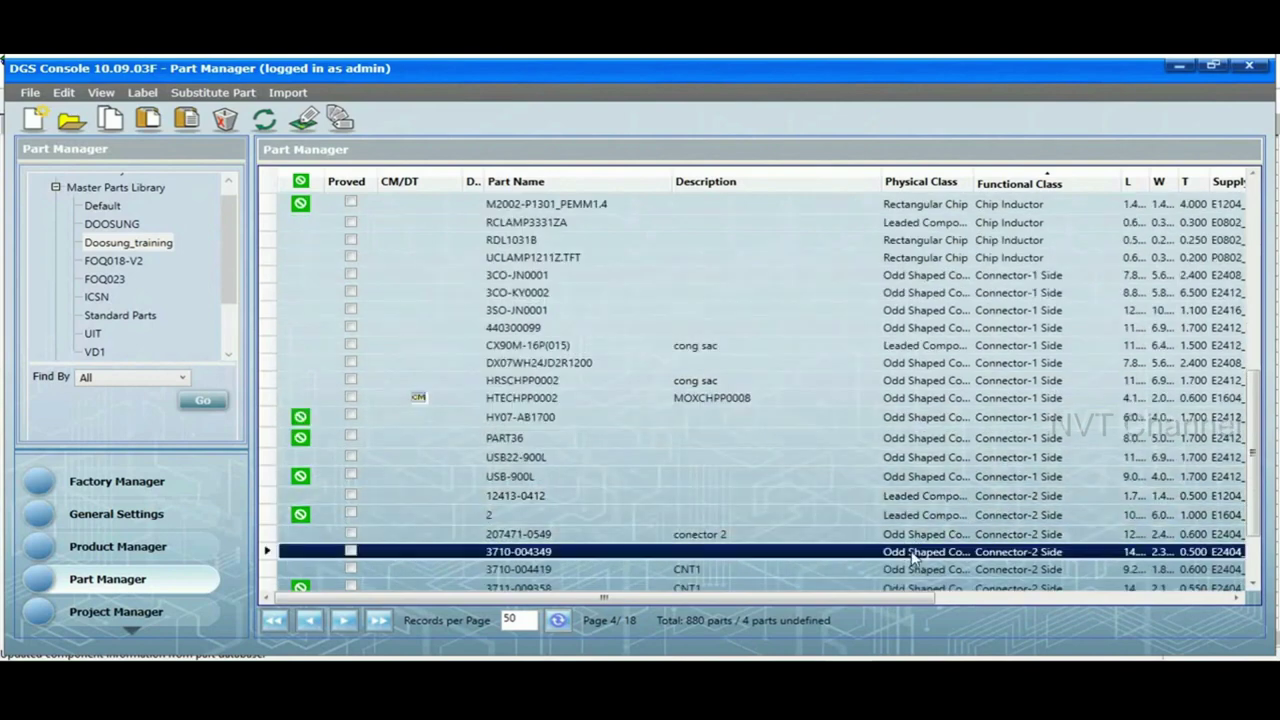
{"action": "right_click", "coordinate": [912, 551]}
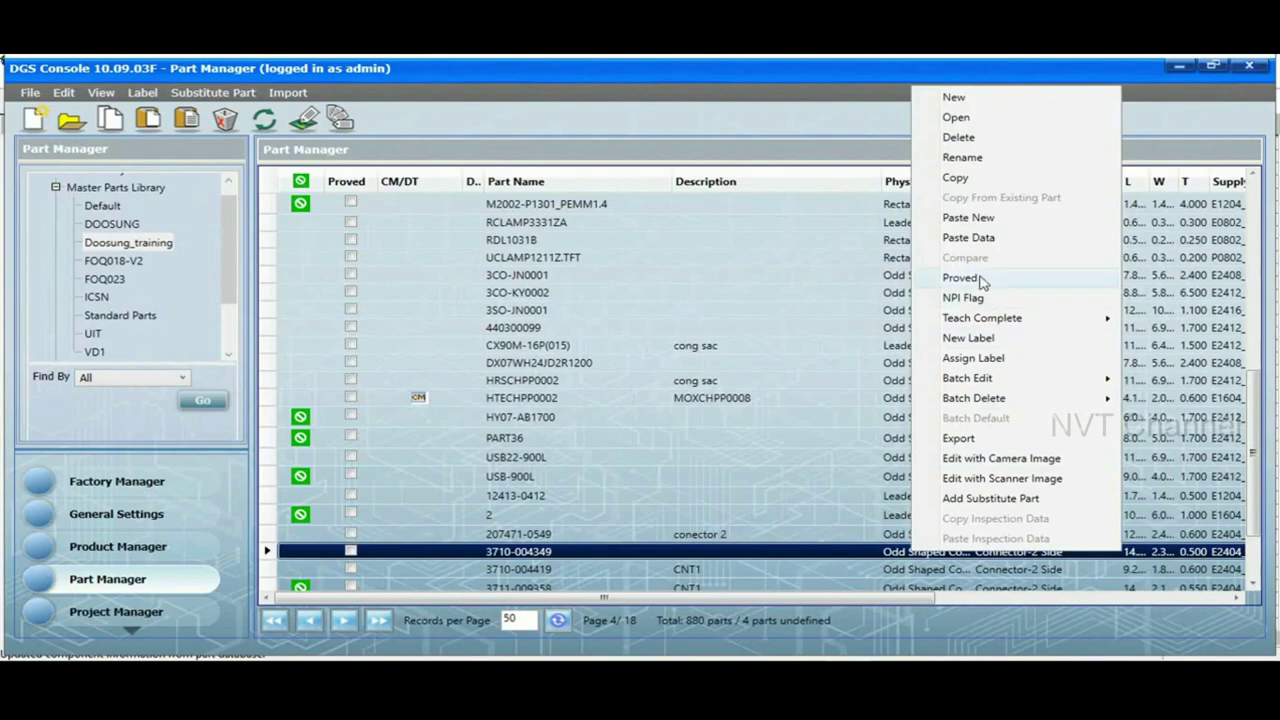
{"action": "left_click", "coordinate": [958, 179]}
- Paste the copied connector data onto part CN-D5X1-2_8AHD in the VD1 library, overwriting the nozzle number but not the description
{"action": "left_click", "coordinate": [95, 353]}
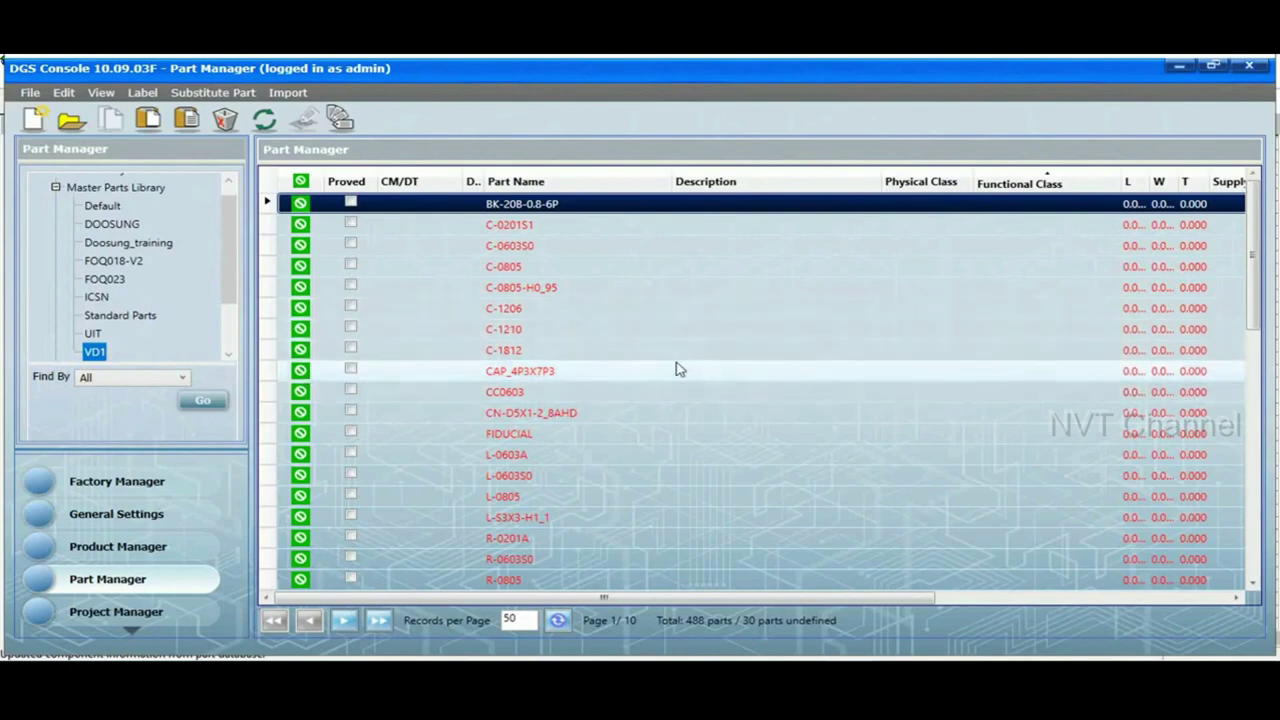
{"action": "scroll", "coordinate": [676, 375], "scroll_direction": "down", "scroll_amount": 2}
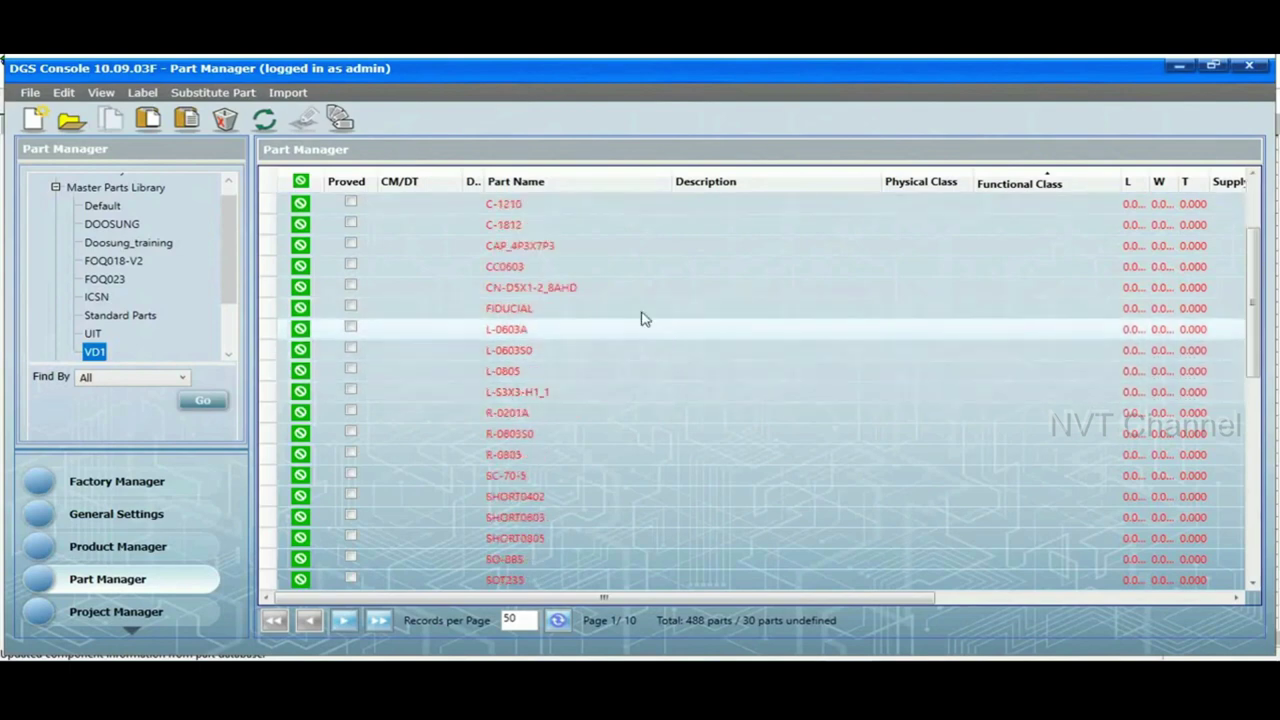
{"action": "left_click", "coordinate": [606, 290]}
{"action": "right_click", "coordinate": [604, 289]}
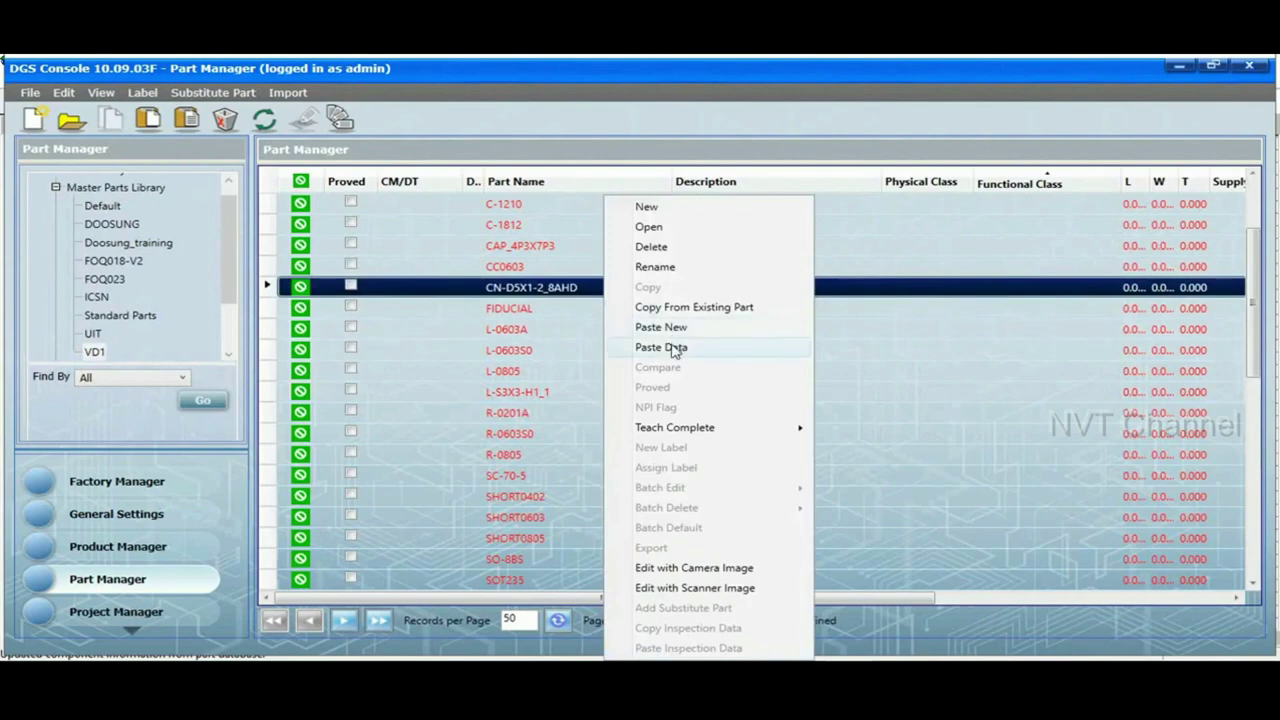
{"action": "left_click", "coordinate": [640, 347]}
{"action": "left_click", "coordinate": [416, 379]}
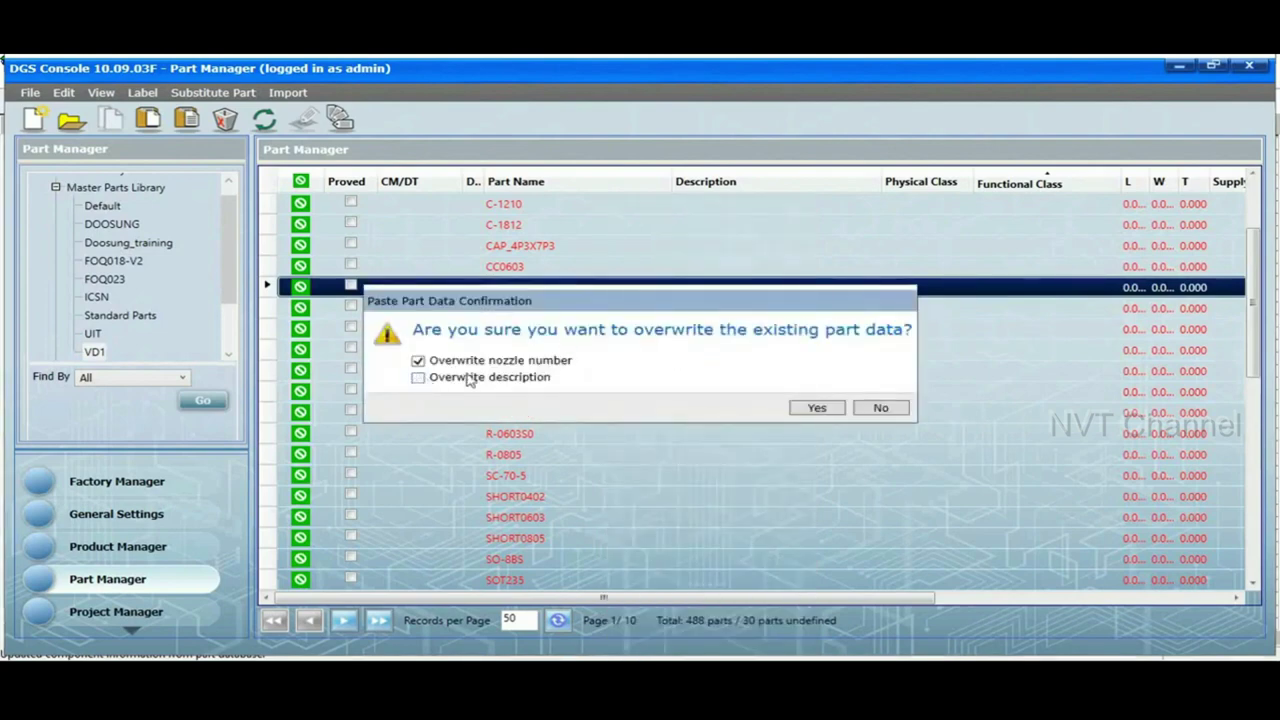
{"action": "left_click", "coordinate": [809, 408]}
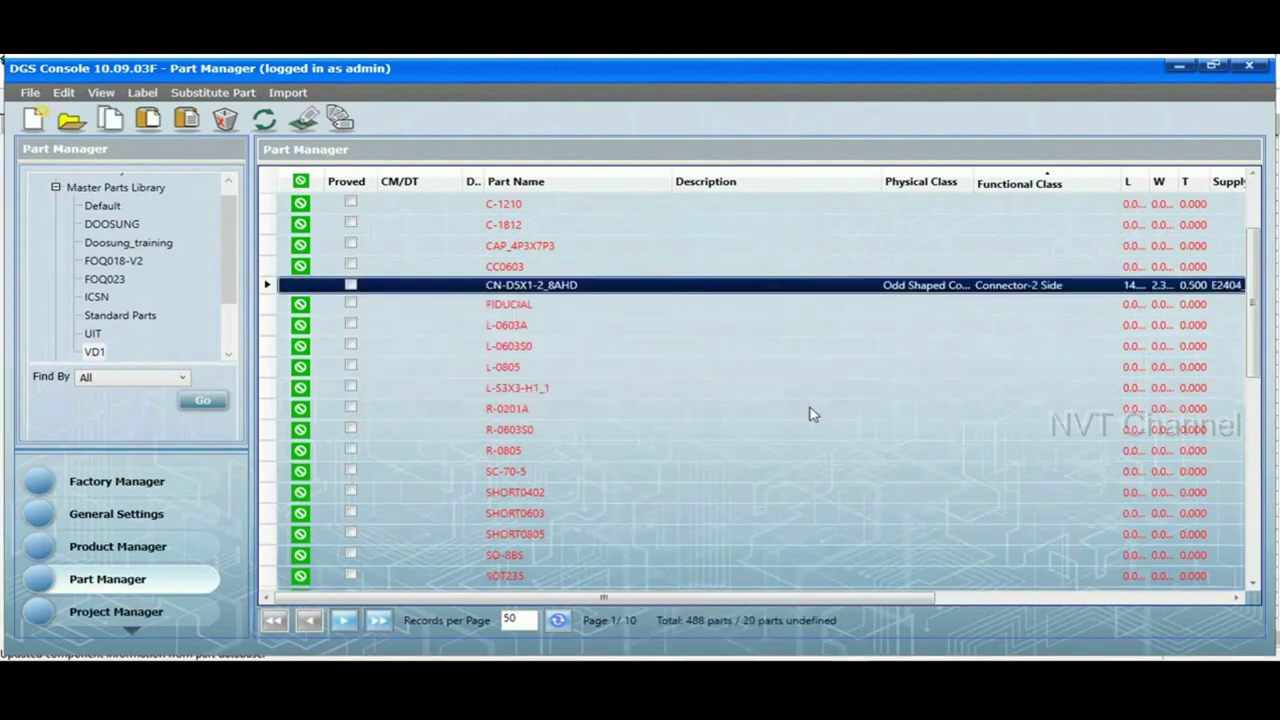
{"action": "left_click", "coordinate": [785, 400]}
- Switch to the Product Editor and inspect the CN connectors on the C2 board up close and in full
{"action": "left_click", "coordinate": [920, 608]}
{"action": "scroll", "coordinate": [764, 428], "scroll_direction": "down", "scroll_amount": 3}
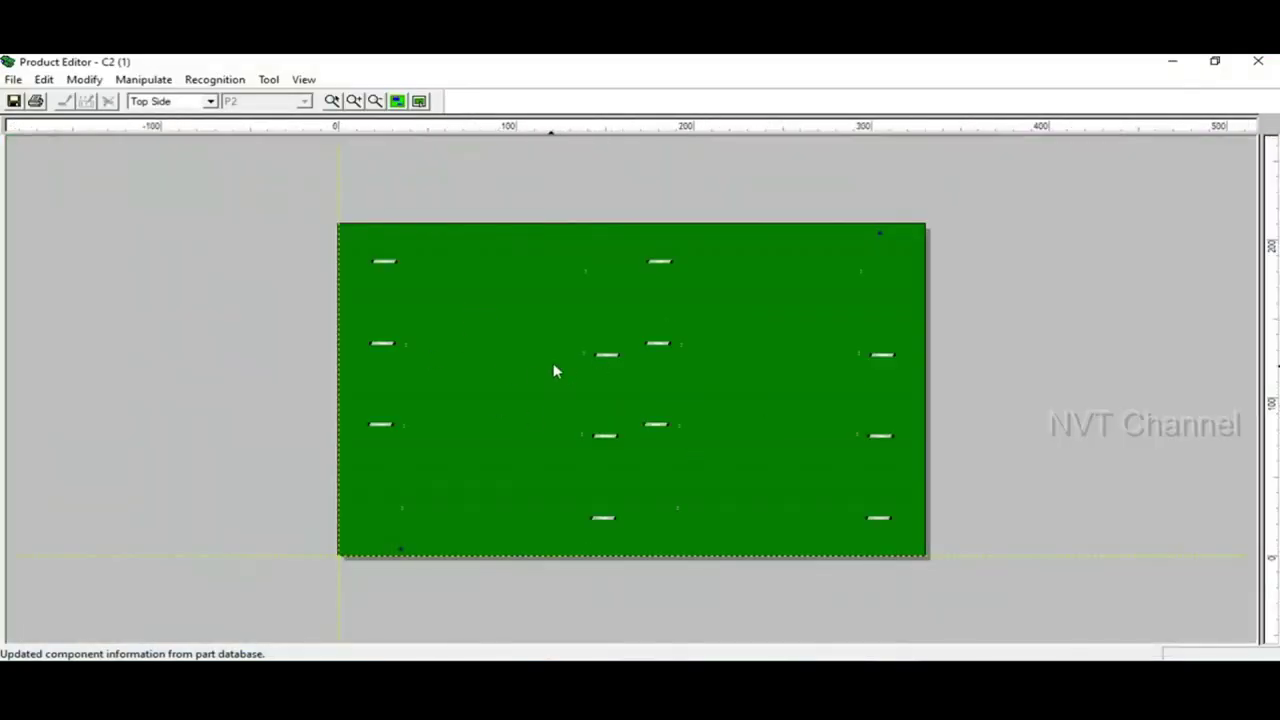
{"action": "scroll", "coordinate": [565, 385], "scroll_direction": "up", "scroll_amount": 2}
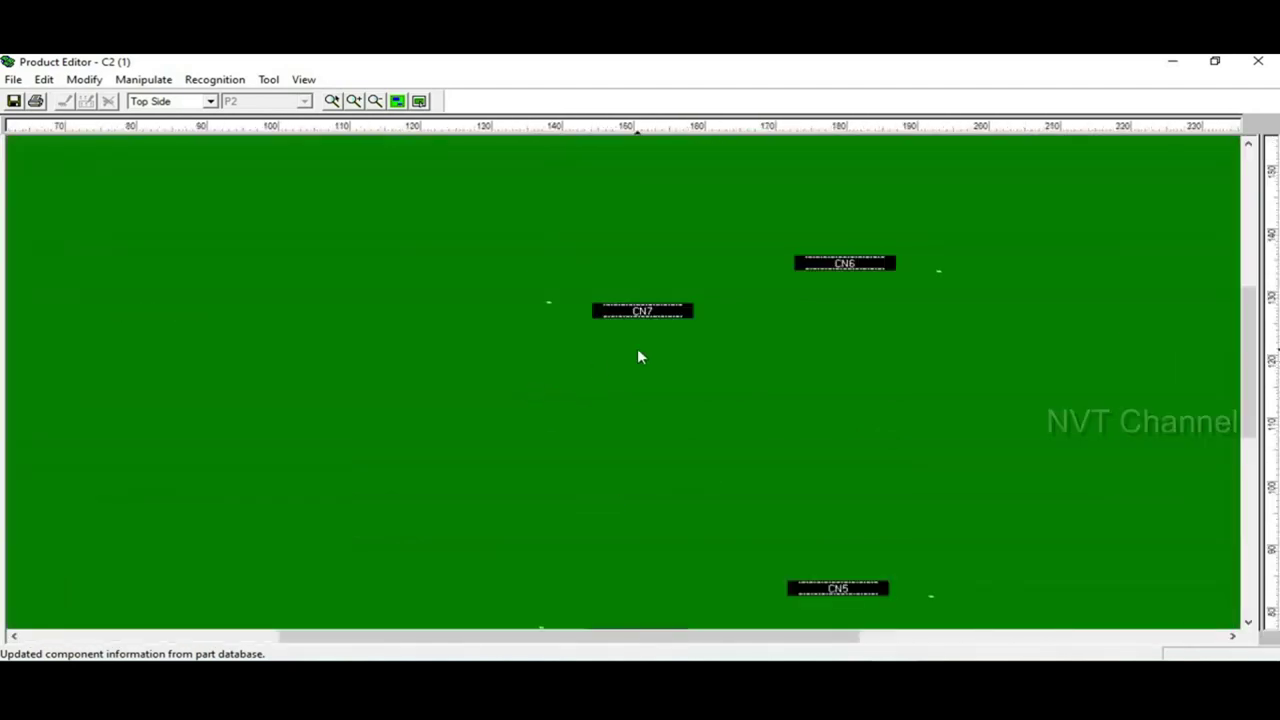
{"action": "scroll", "coordinate": [640, 357], "scroll_direction": "down", "scroll_amount": 1}
{"action": "scroll", "coordinate": [640, 357], "scroll_direction": "down", "scroll_amount": 2}
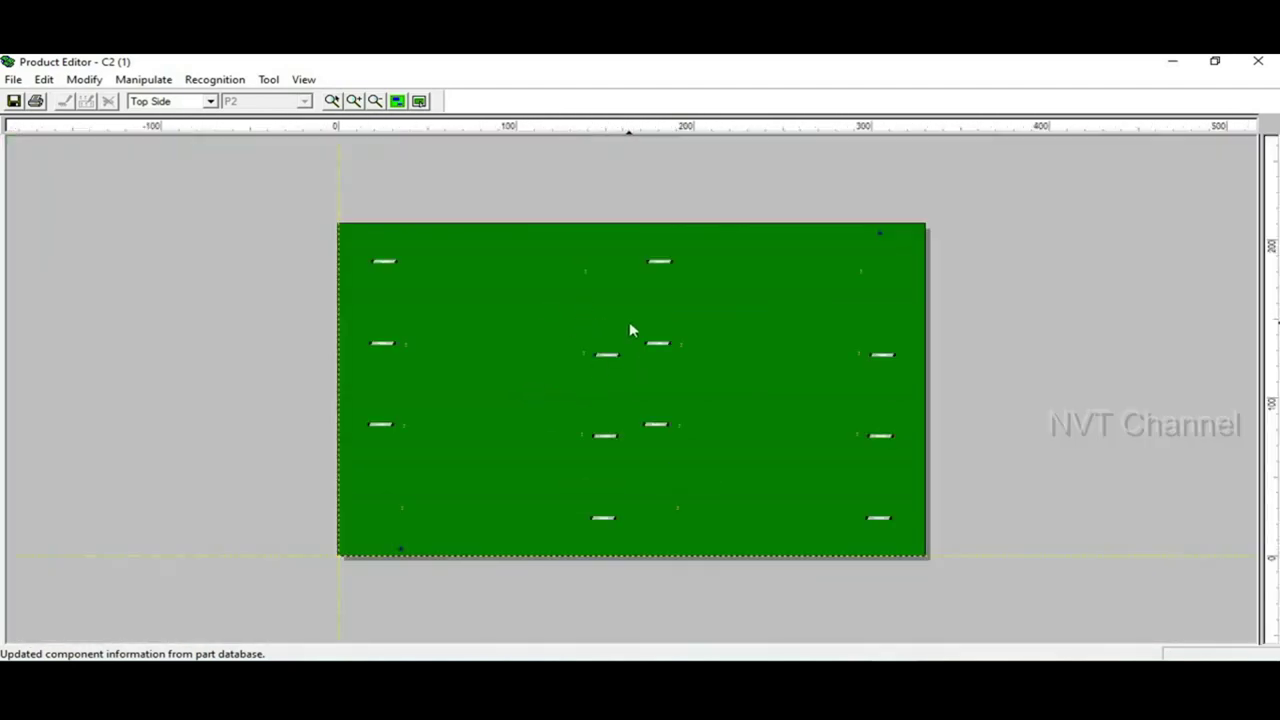
- Save product C2 and close the Product Editor to return to the DGS Console
{"action": "left_click", "coordinate": [14, 102]}
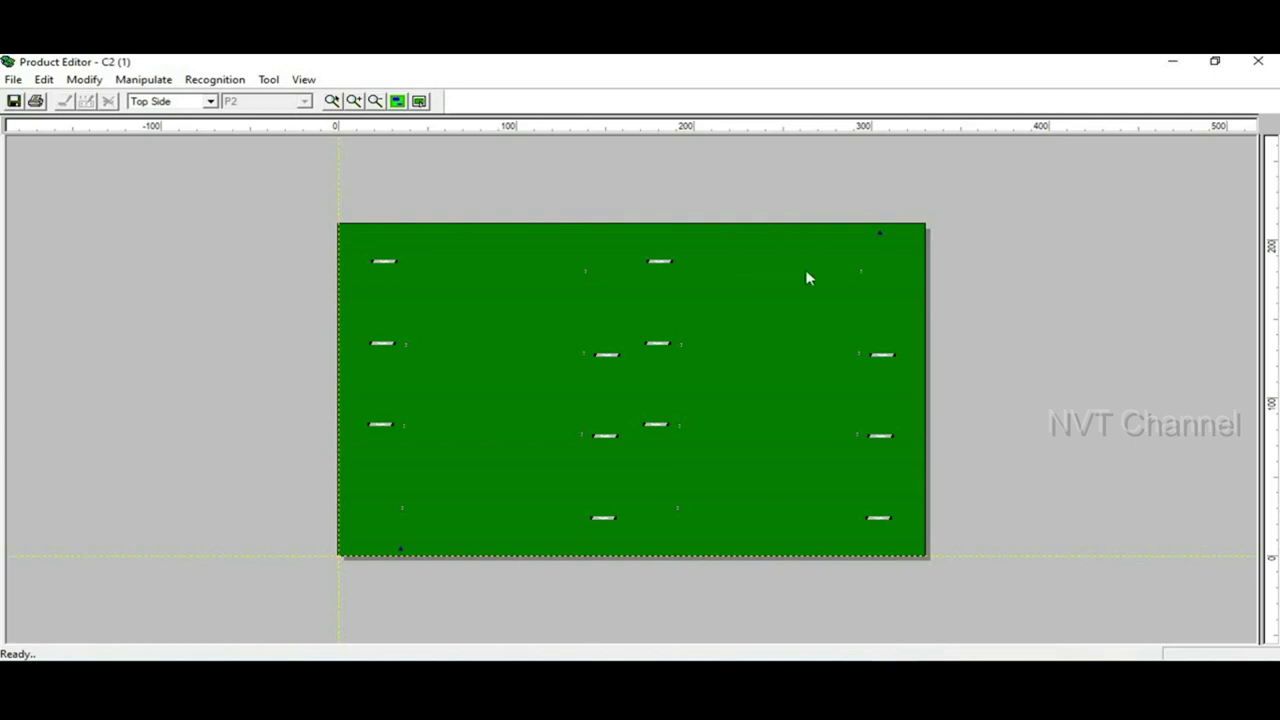
{"action": "left_click", "coordinate": [1258, 61]}
{"action": "scroll", "coordinate": [175, 505], "scroll_direction": "down", "scroll_amount": 2}
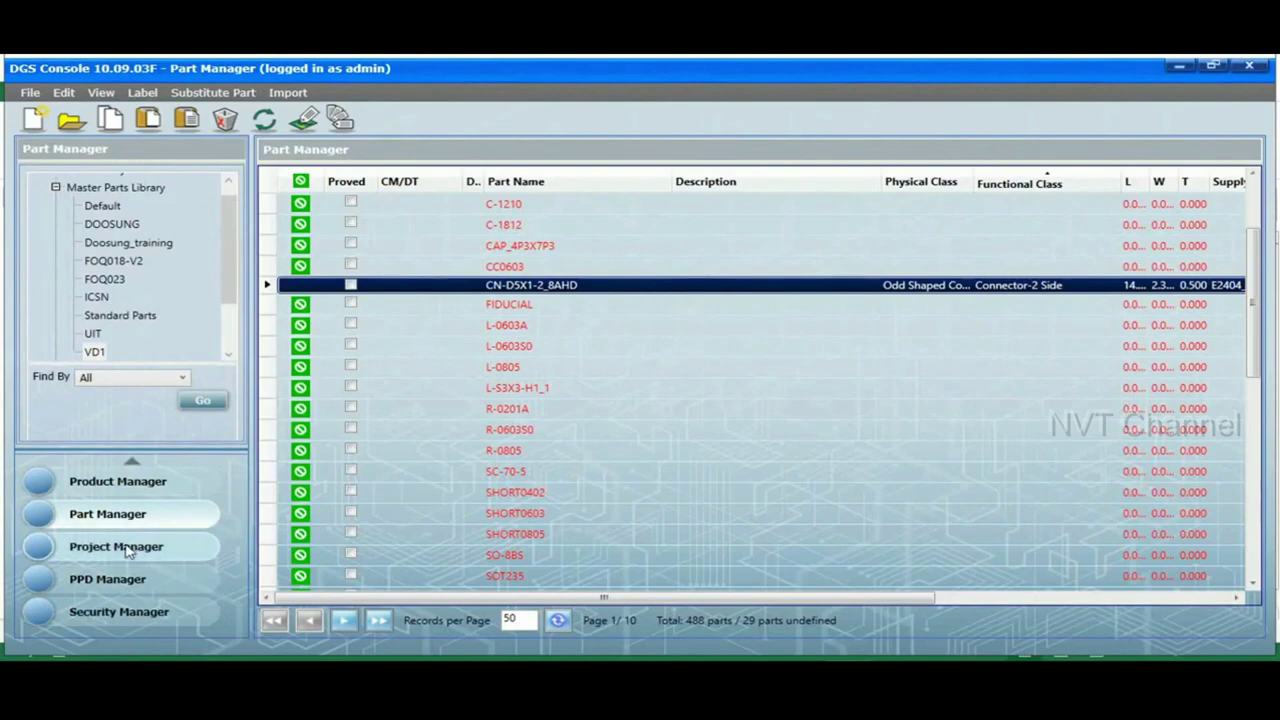
- Start a new project named C2 on virtual line LineE in the Project Manager
{"action": "left_click", "coordinate": [116, 547]}
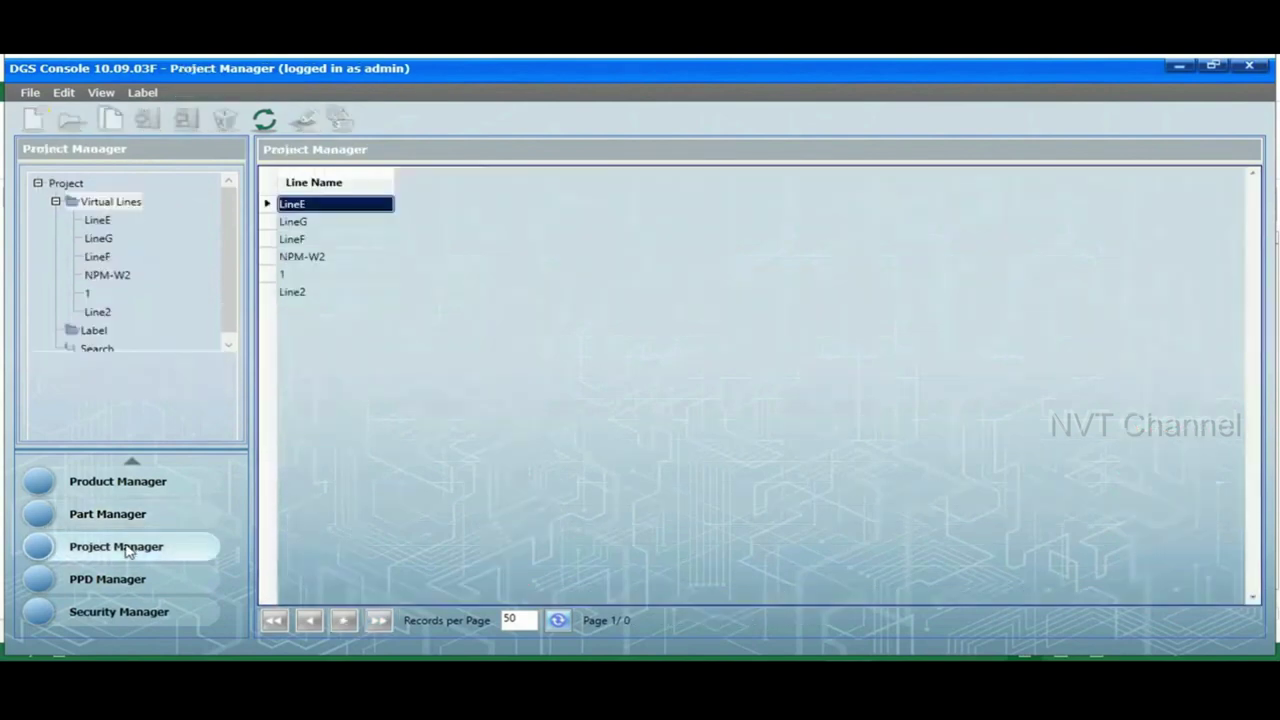
{"action": "left_click", "coordinate": [98, 221]}
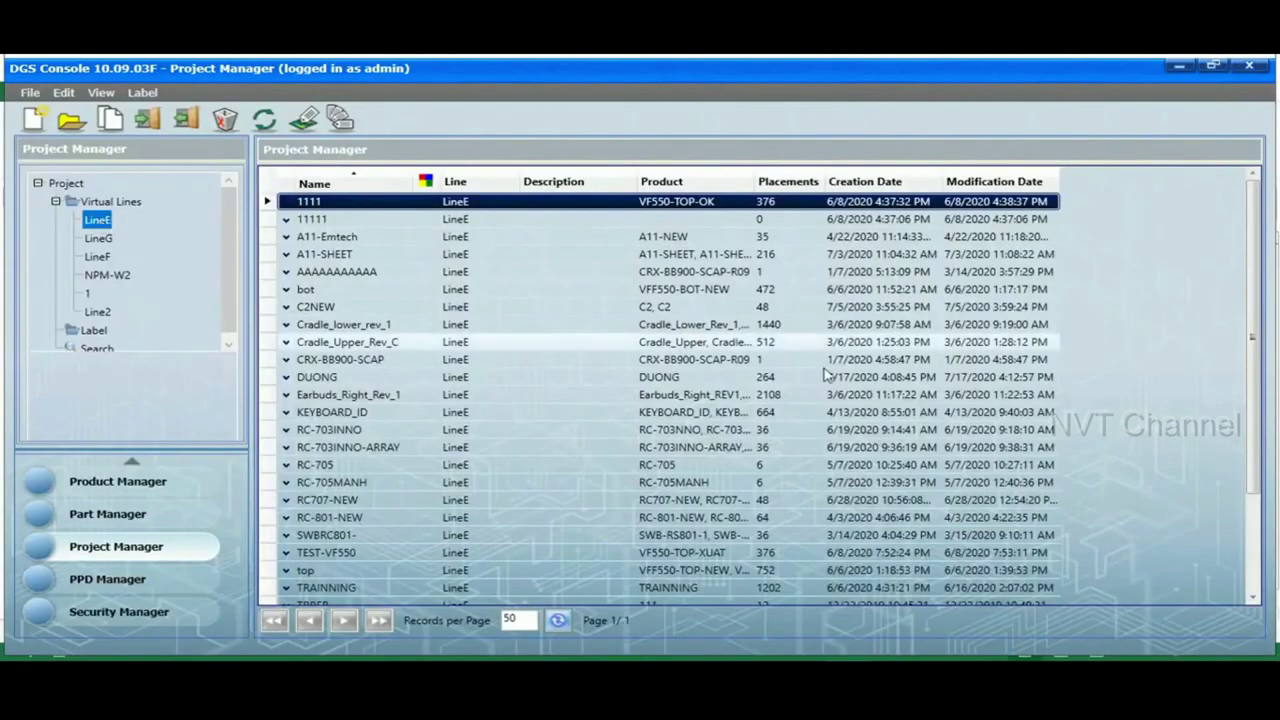
{"action": "right_click", "coordinate": [1132, 246]}
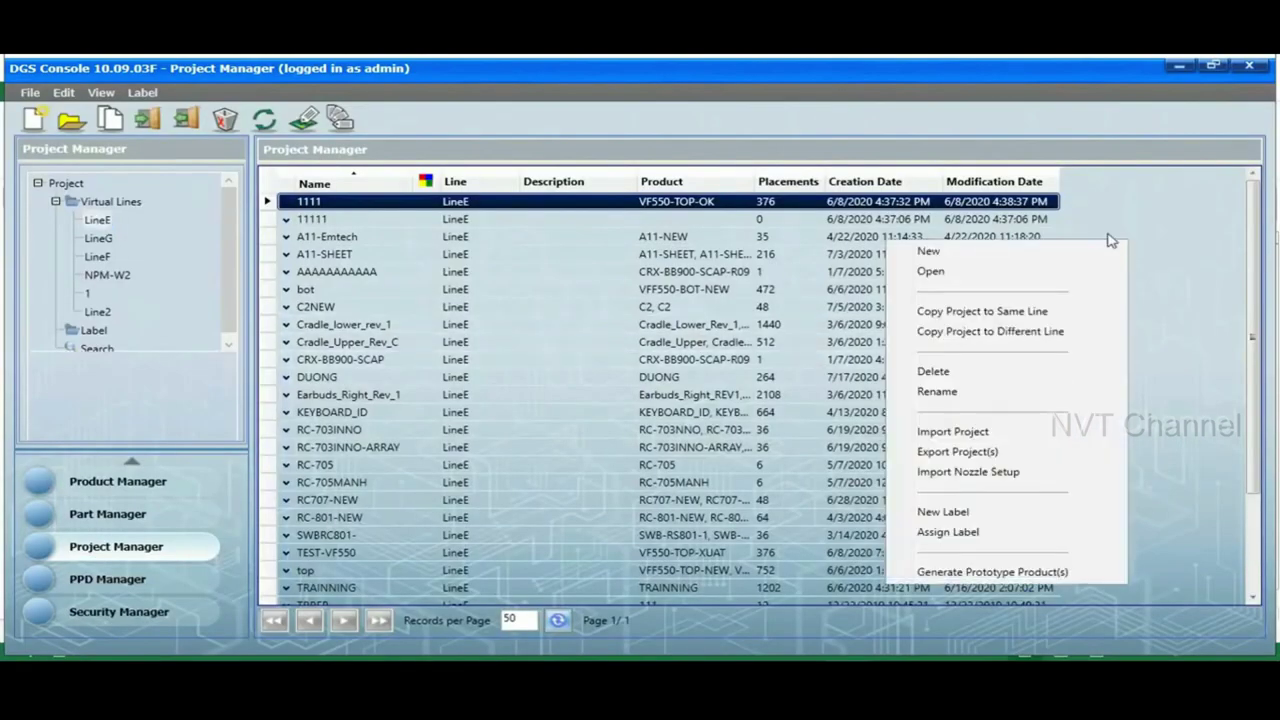
{"action": "left_click", "coordinate": [930, 253]}
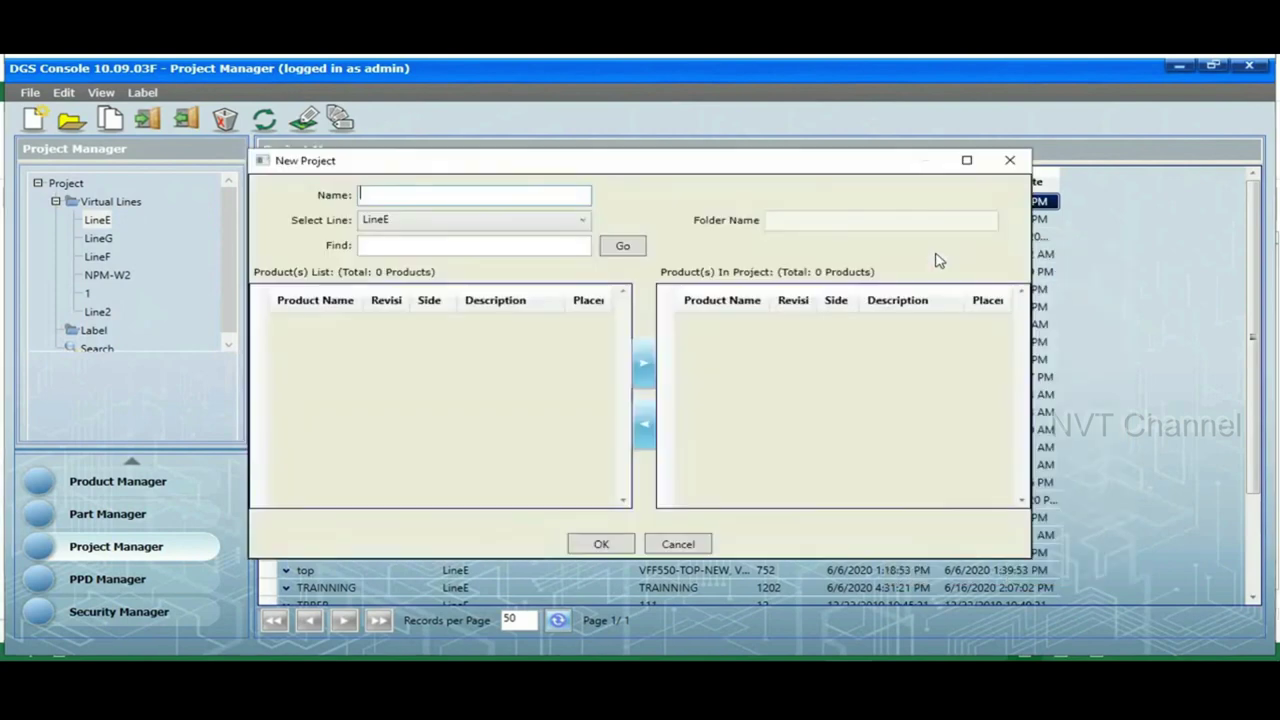
{"action": "type", "text": "C2"}
- Add product C2, revision 1, Top side, to the project and create the project
{"action": "left_click", "coordinate": [618, 248]}
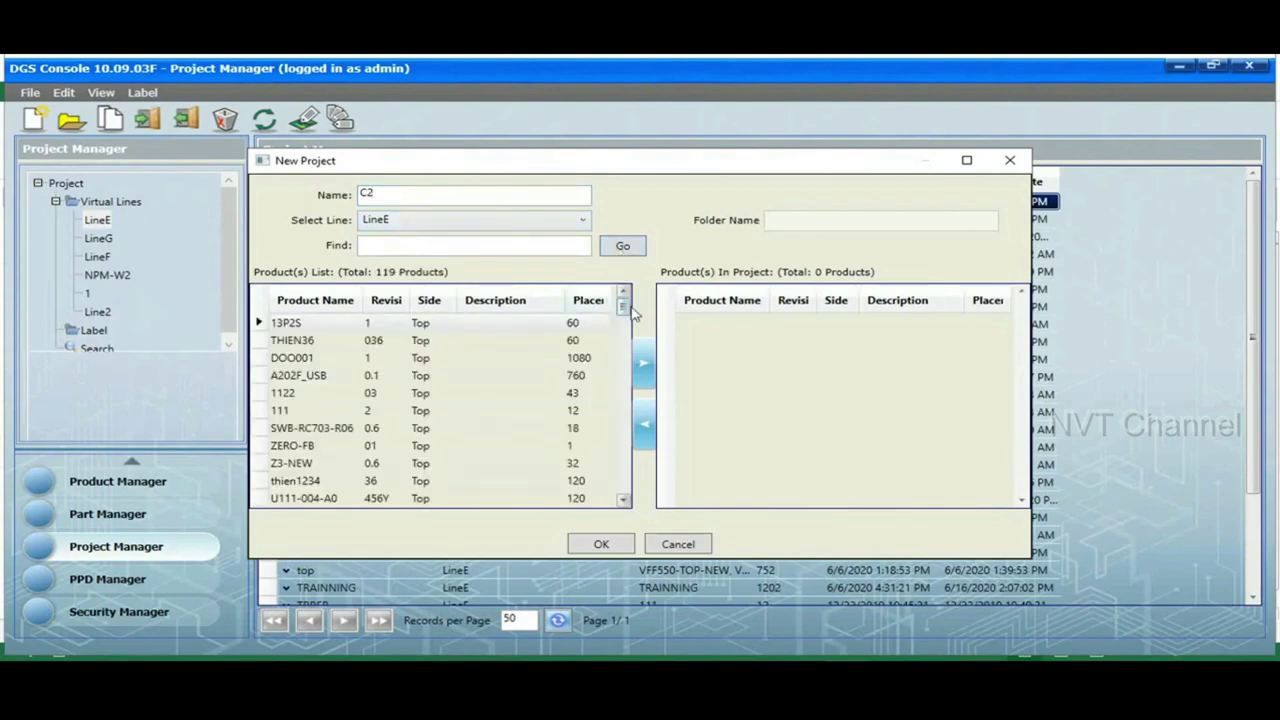
{"action": "left_click_drag", "start_coordinate": [623, 393], "coordinate": [626, 510]}
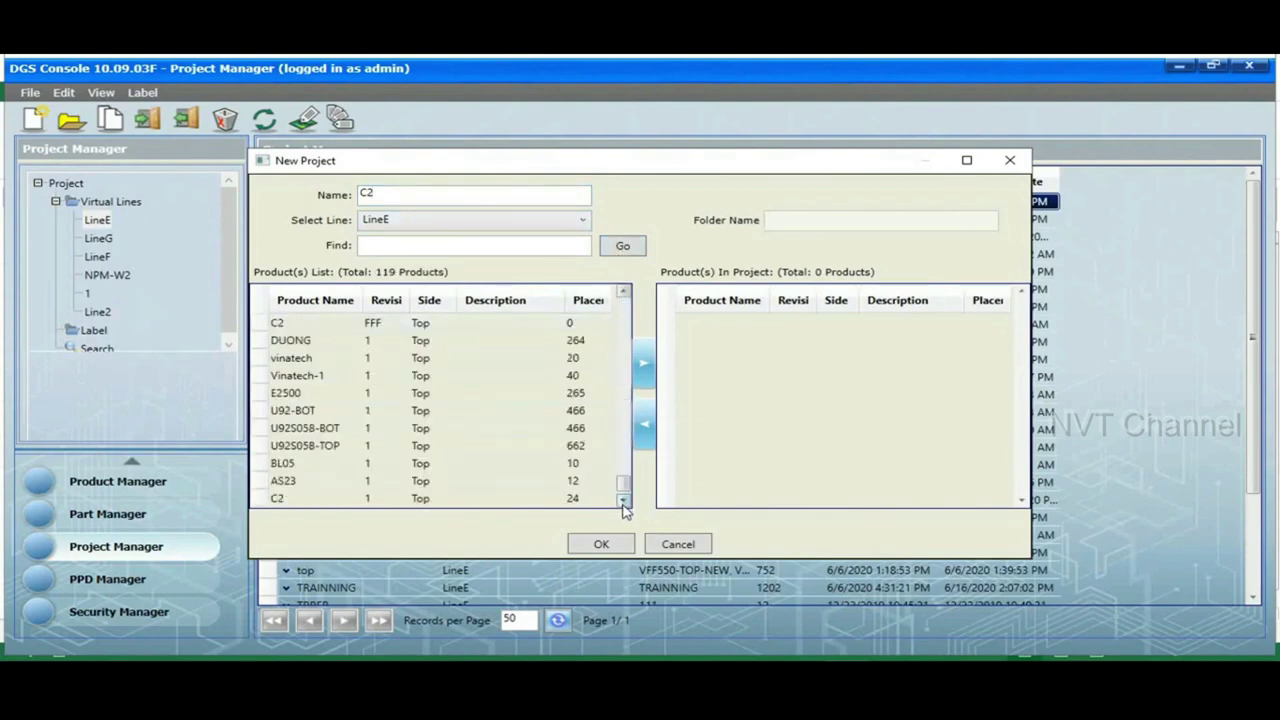
{"action": "left_click", "coordinate": [400, 500]}
{"action": "left_click", "coordinate": [645, 365]}
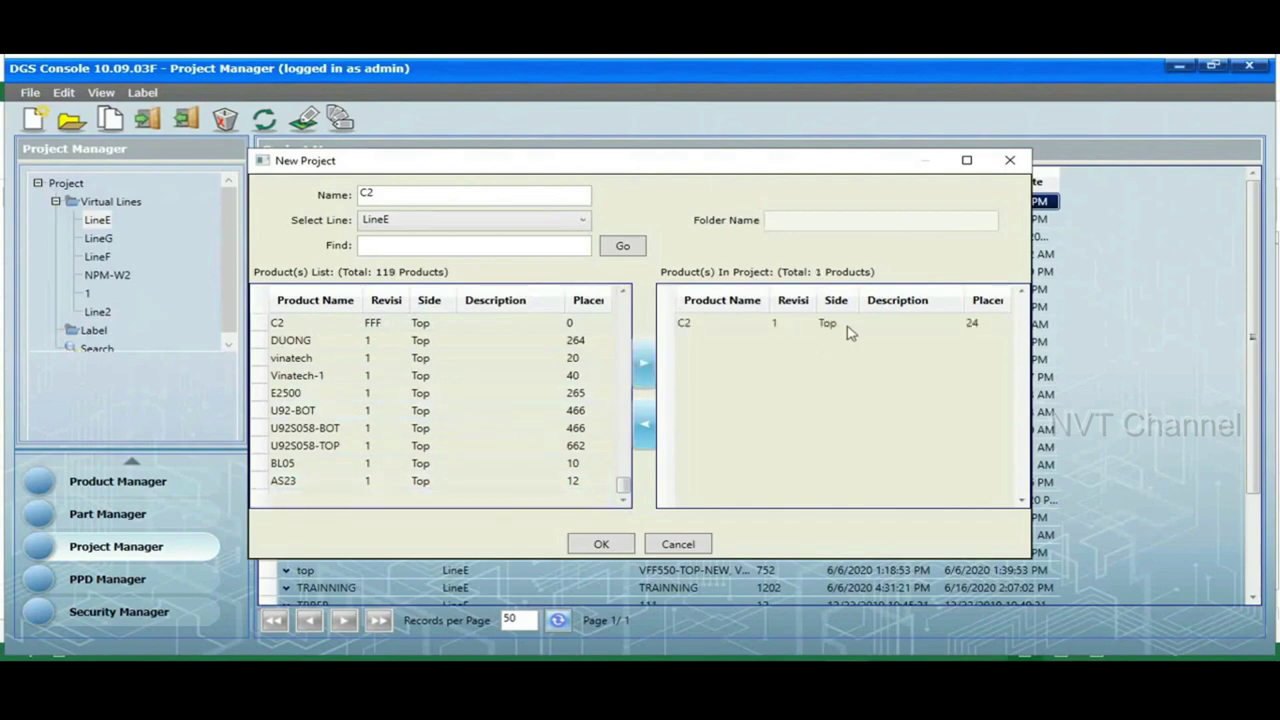
{"action": "left_click", "coordinate": [603, 544]}
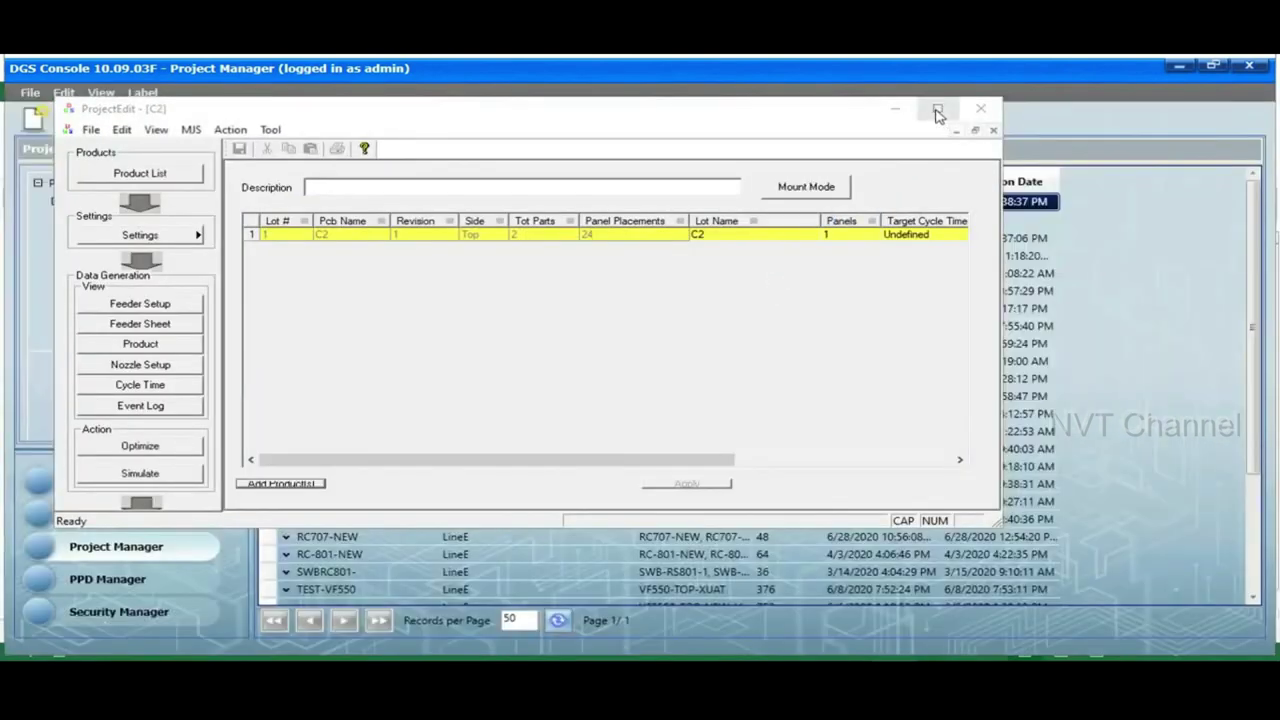
- Maximize the project editor and view the C2 board layout and its feeder setup
{"action": "left_click", "coordinate": [937, 108]}
{"action": "left_click", "coordinate": [120, 295]}
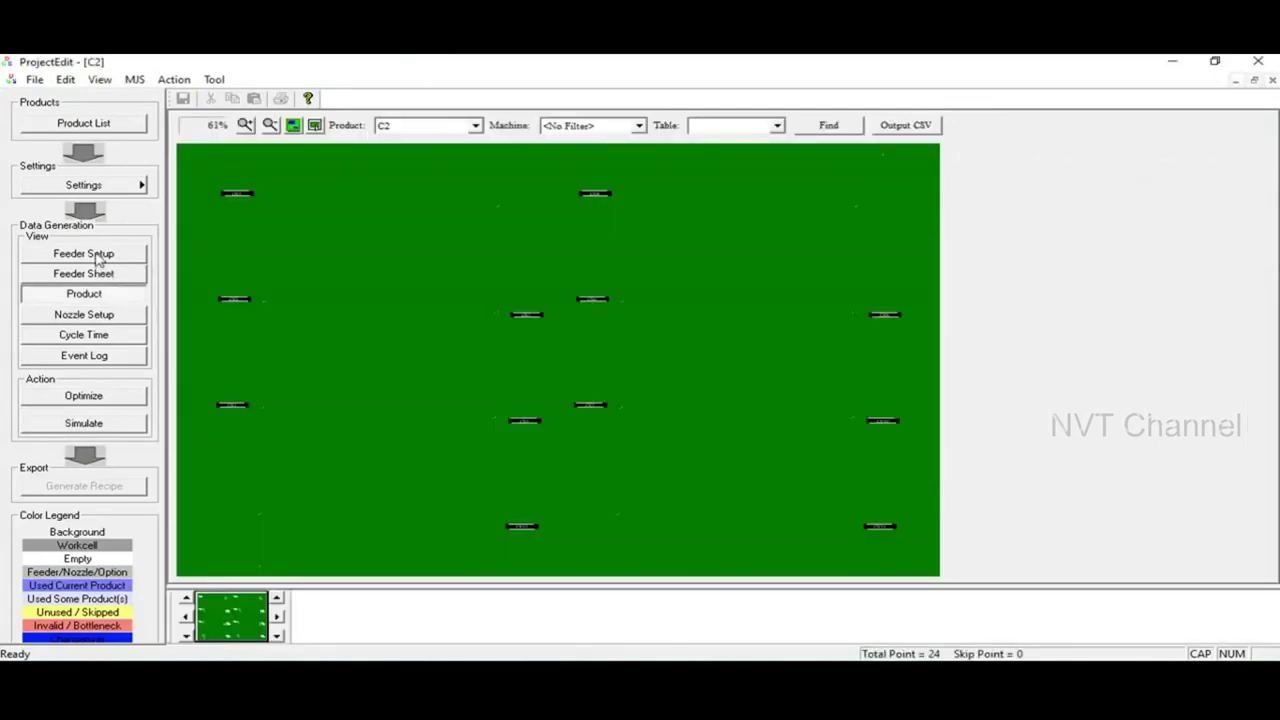
{"action": "left_click", "coordinate": [97, 254]}
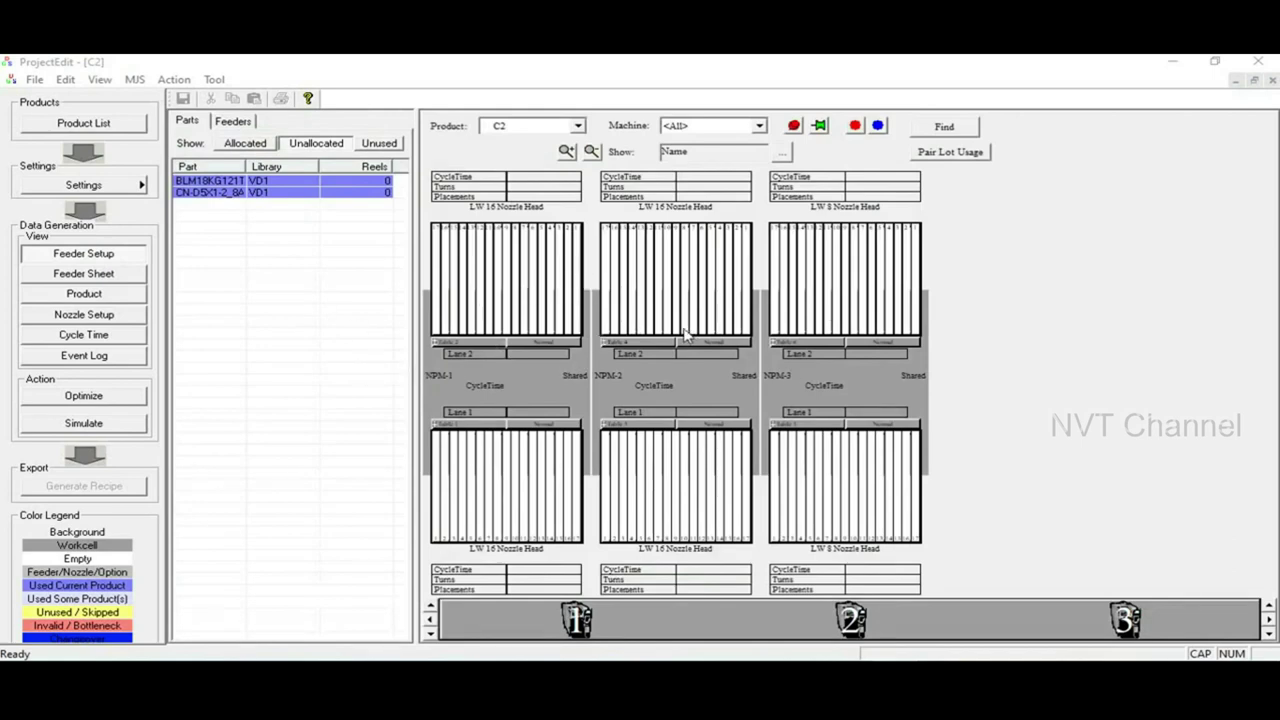
- Set the mount mode of NPM-1, NPM-2 and NPM-3 to Independent and accept the balance factors
{"action": "left_click", "coordinate": [97, 127]}
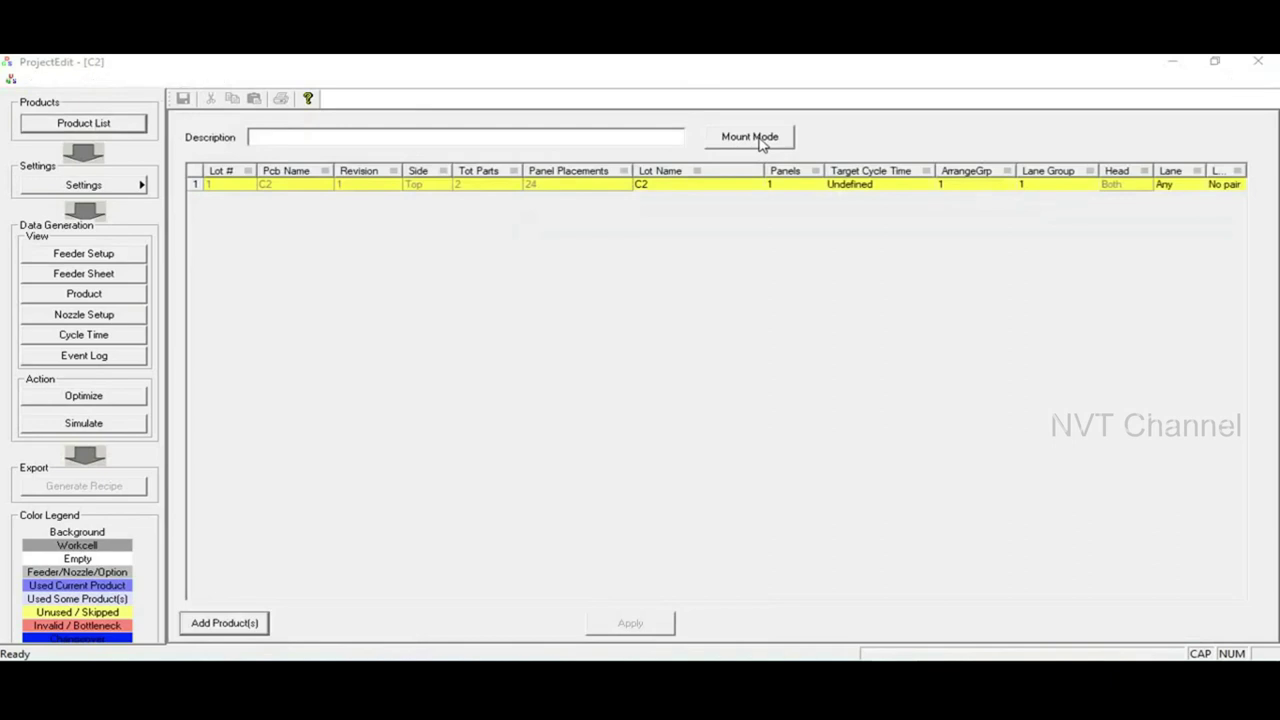
{"action": "left_click", "coordinate": [760, 139]}
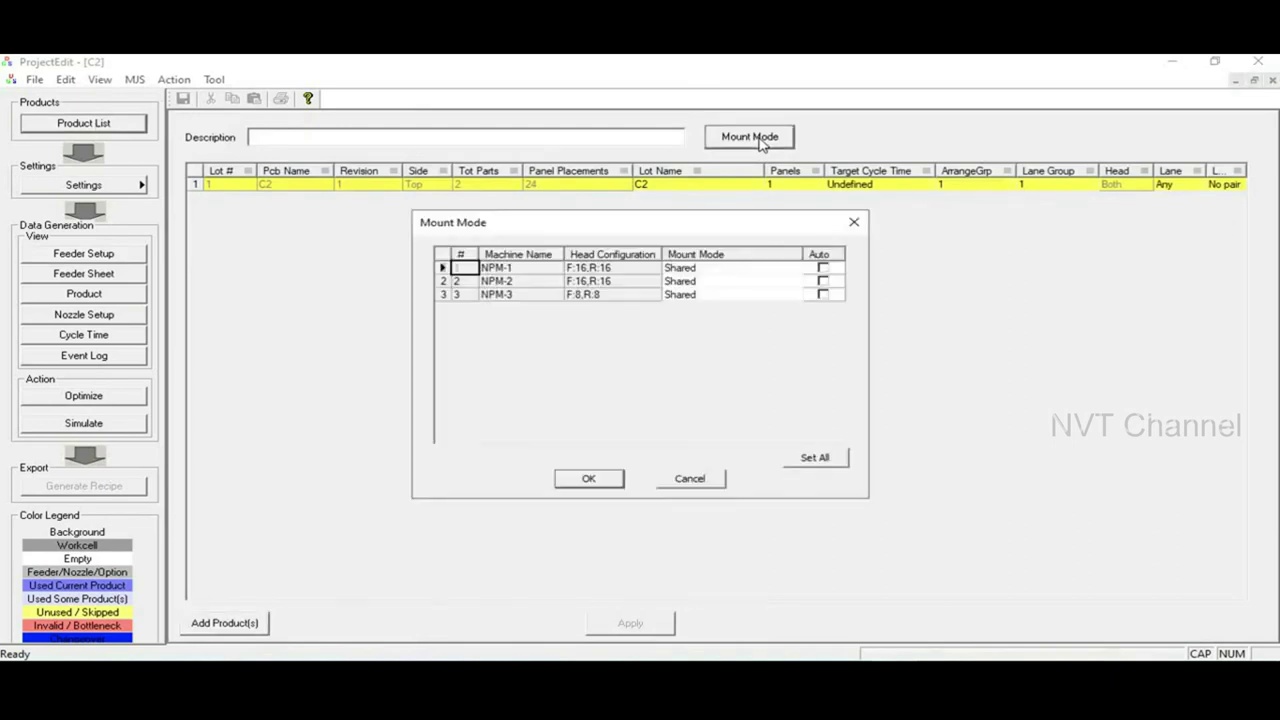
{"action": "left_click", "coordinate": [729, 270]}
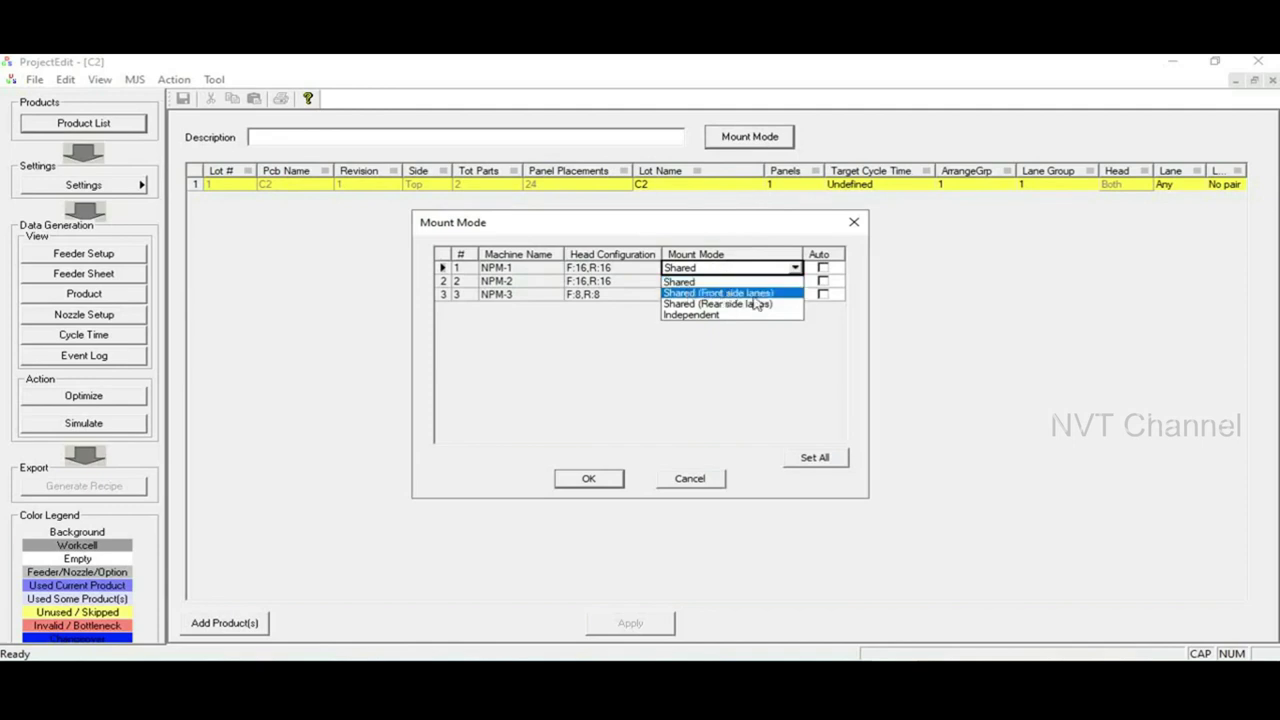
{"action": "left_click", "coordinate": [688, 316]}
{"action": "left_click", "coordinate": [733, 282]}
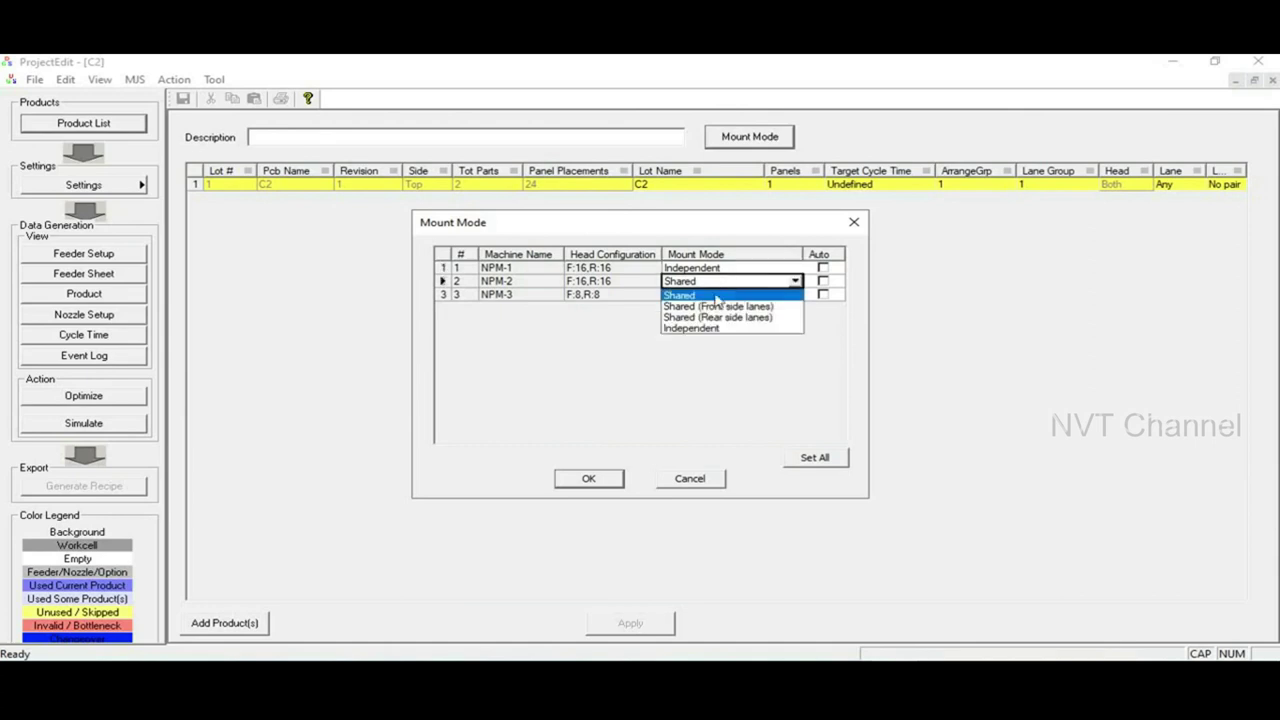
{"action": "left_click", "coordinate": [688, 328]}
{"action": "left_click", "coordinate": [733, 295]}
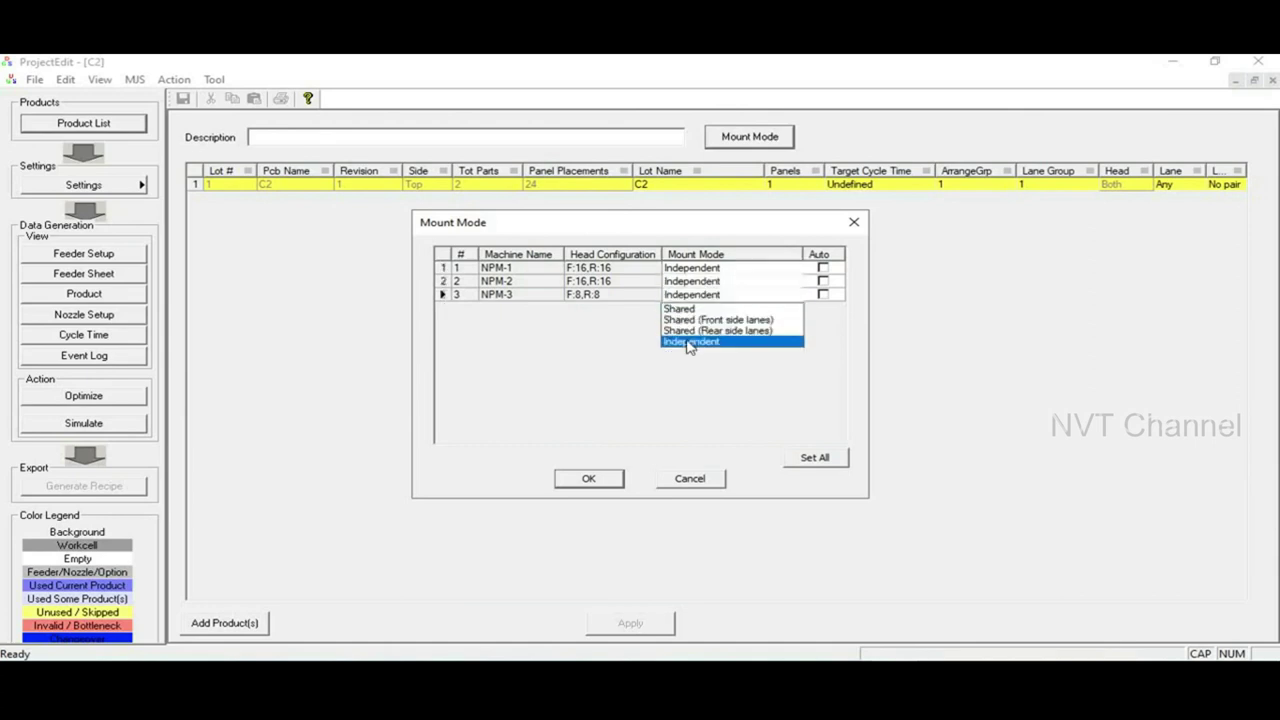
{"action": "left_click", "coordinate": [688, 342]}
{"action": "left_click", "coordinate": [587, 482]}
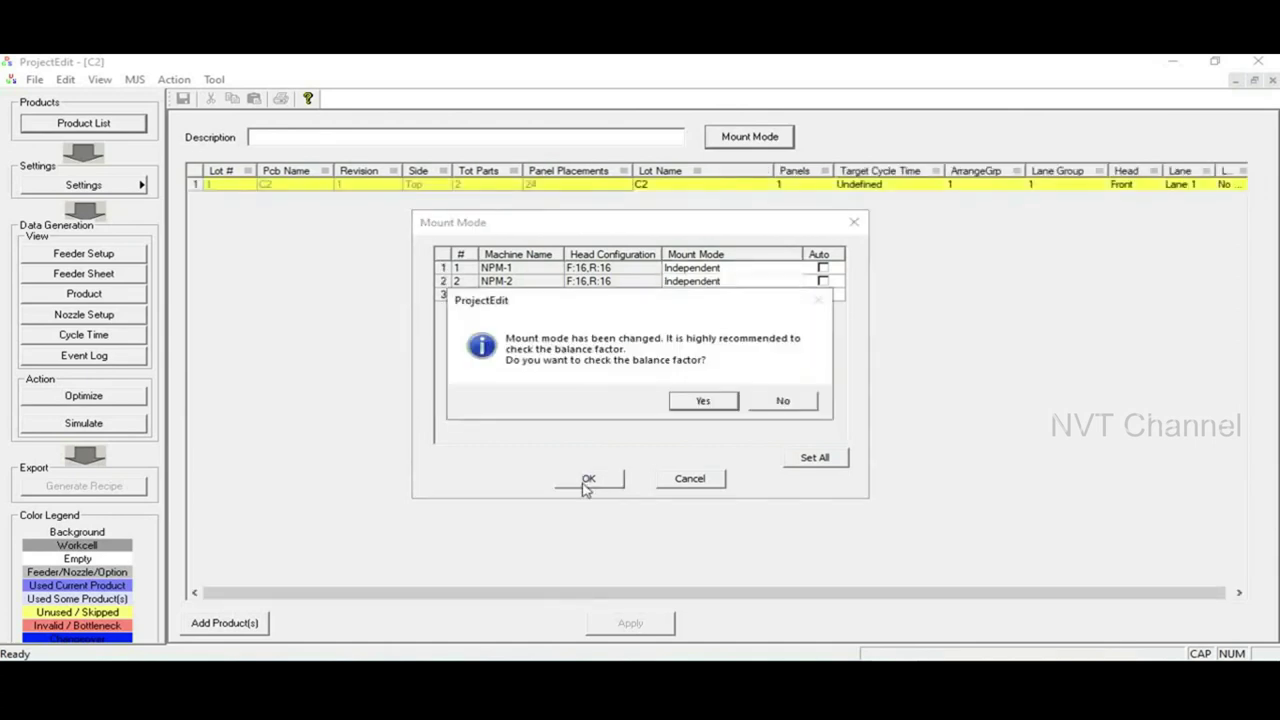
{"action": "left_click", "coordinate": [691, 404]}
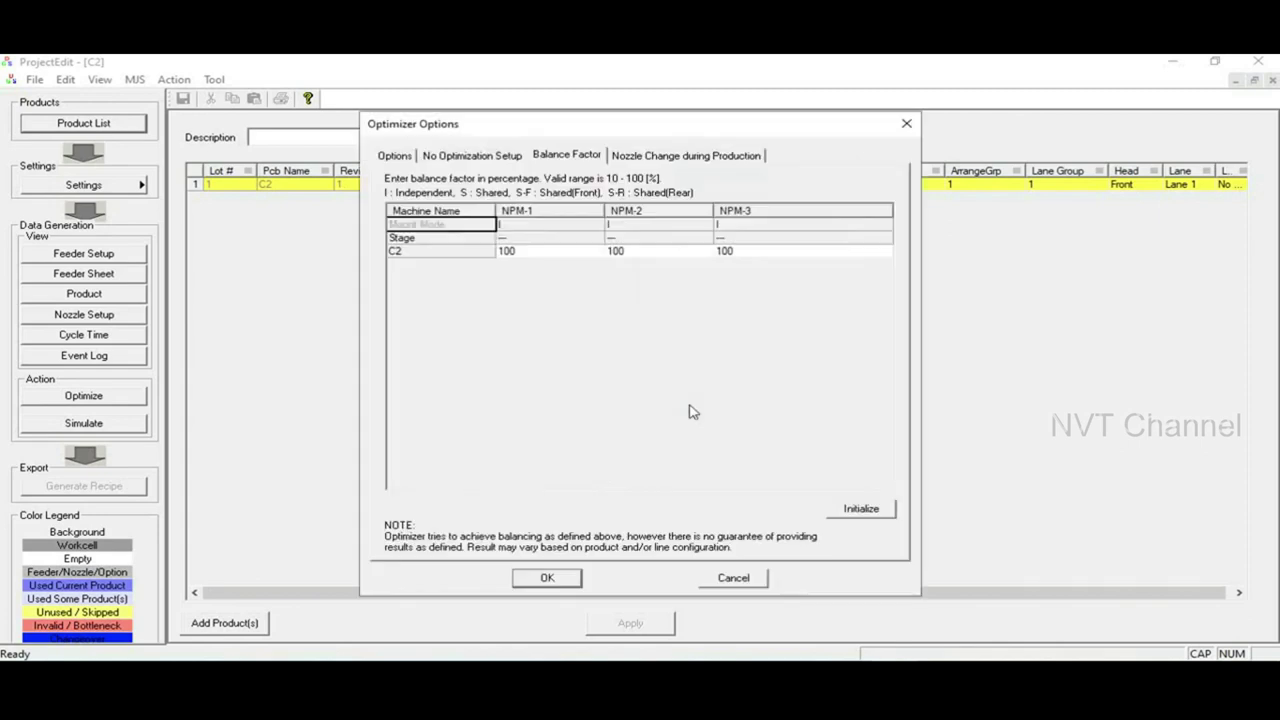
{"action": "left_click", "coordinate": [531, 577]}
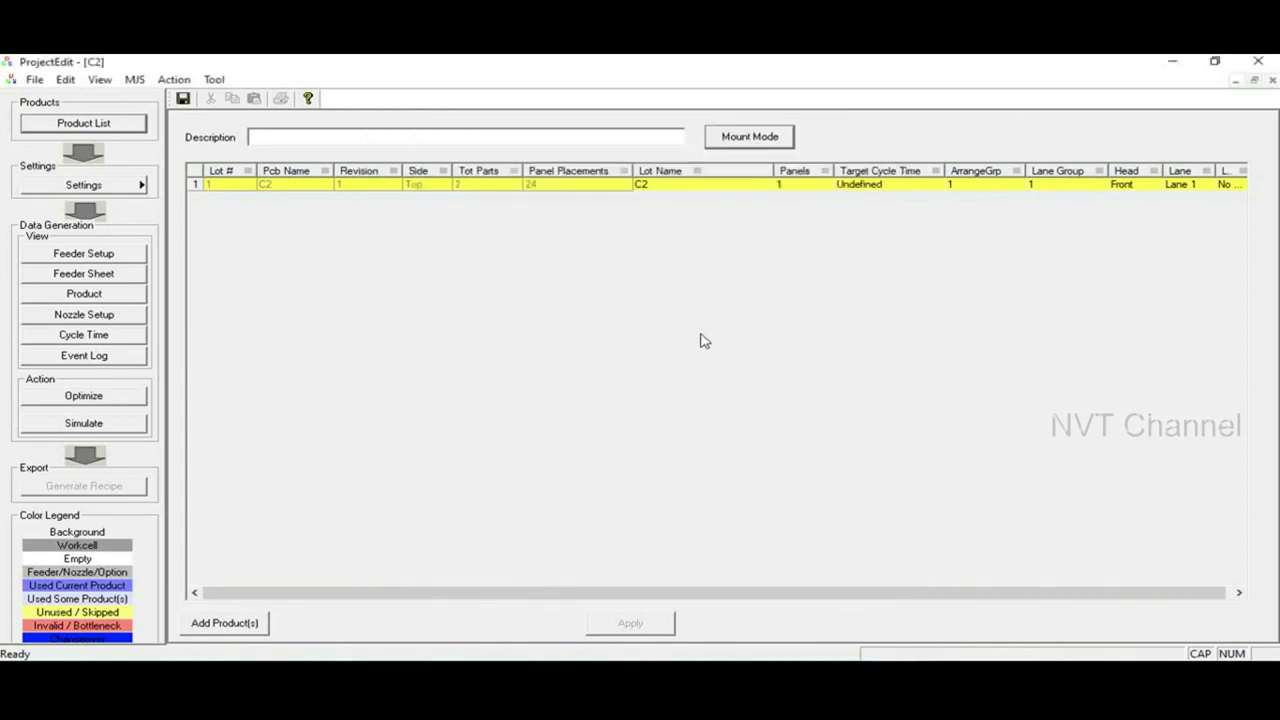
- In the machine communication settings, enable sending Bad Mark Results for NPM-1
{"action": "left_click", "coordinate": [98, 186]}
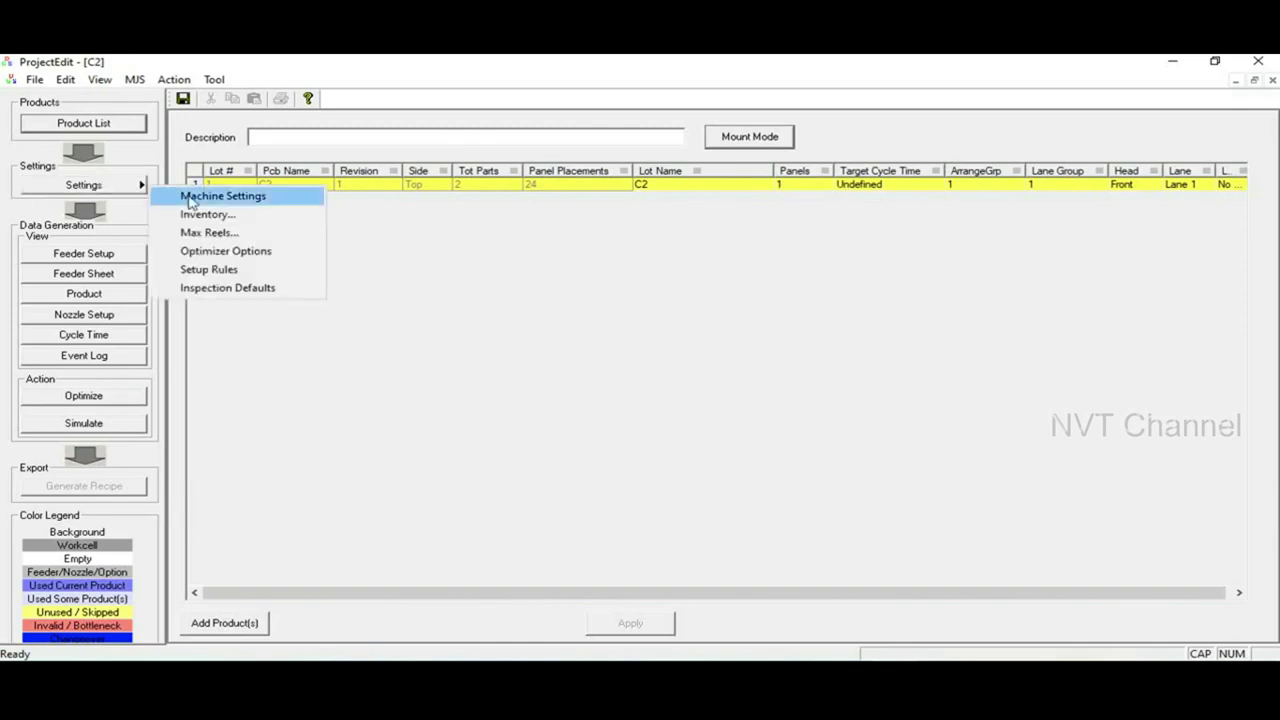
{"action": "left_click", "coordinate": [221, 200]}
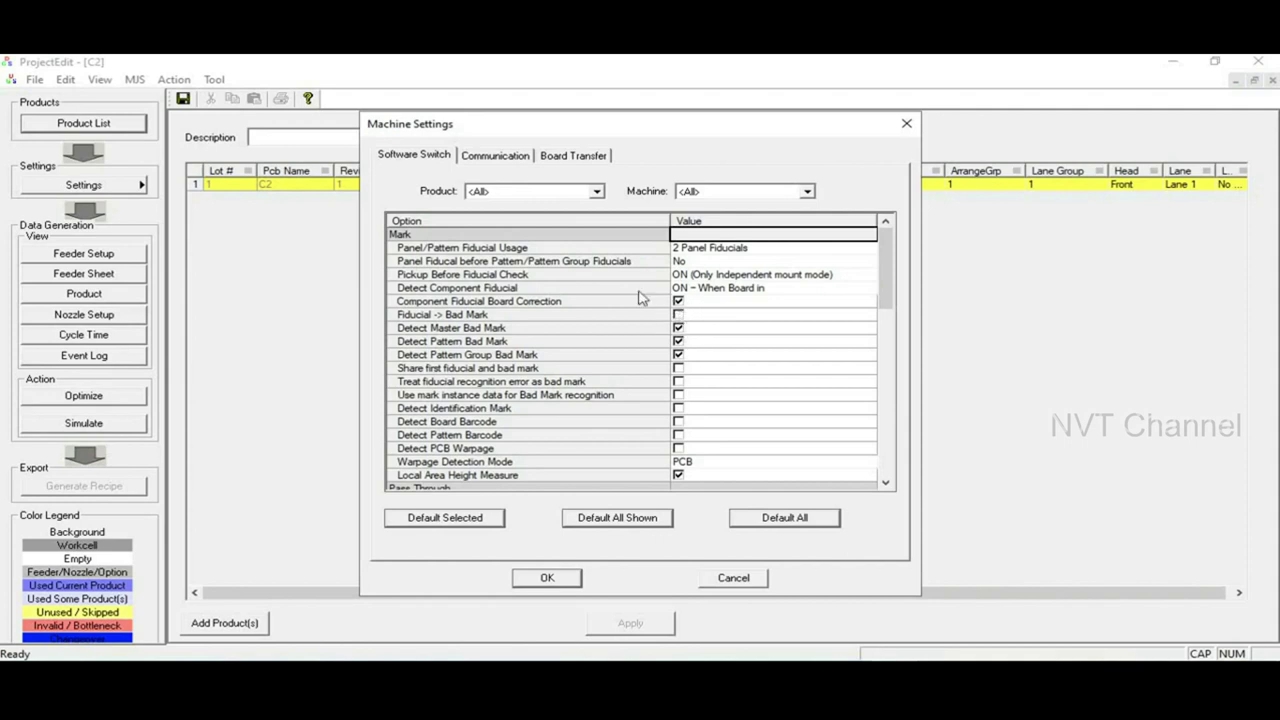
{"action": "left_click", "coordinate": [493, 158]}
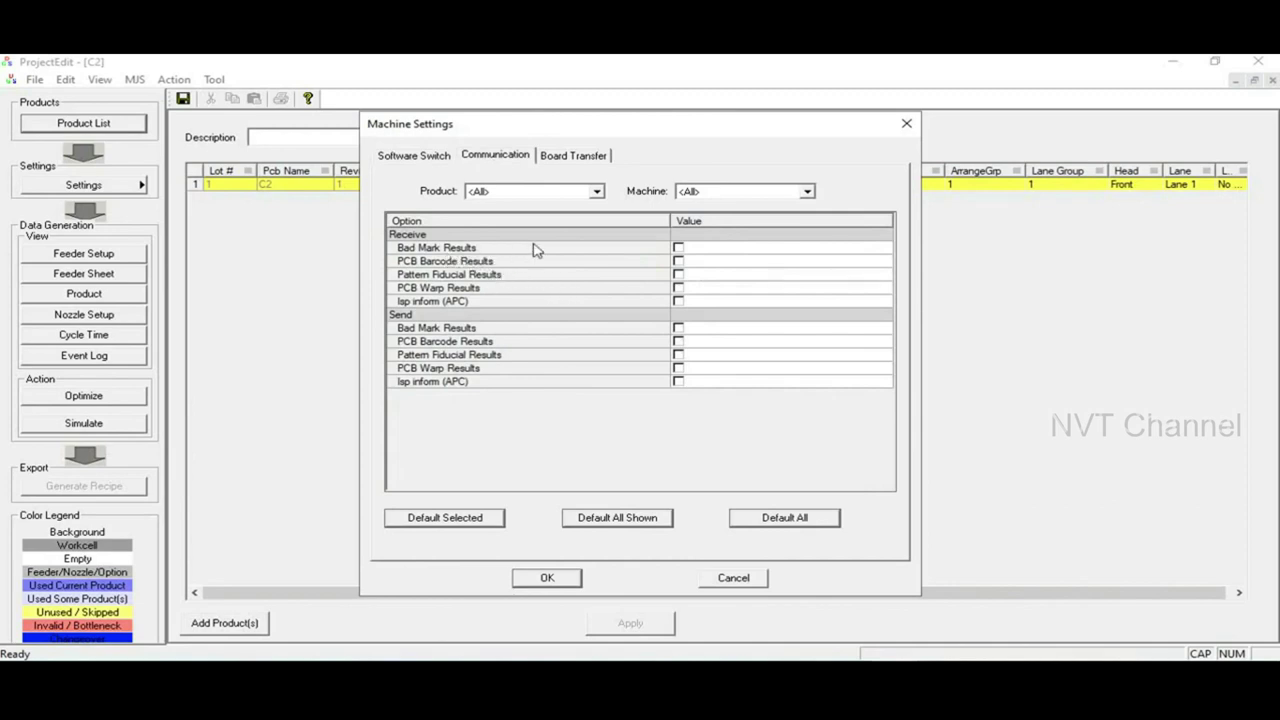
{"action": "left_click", "coordinate": [731, 193]}
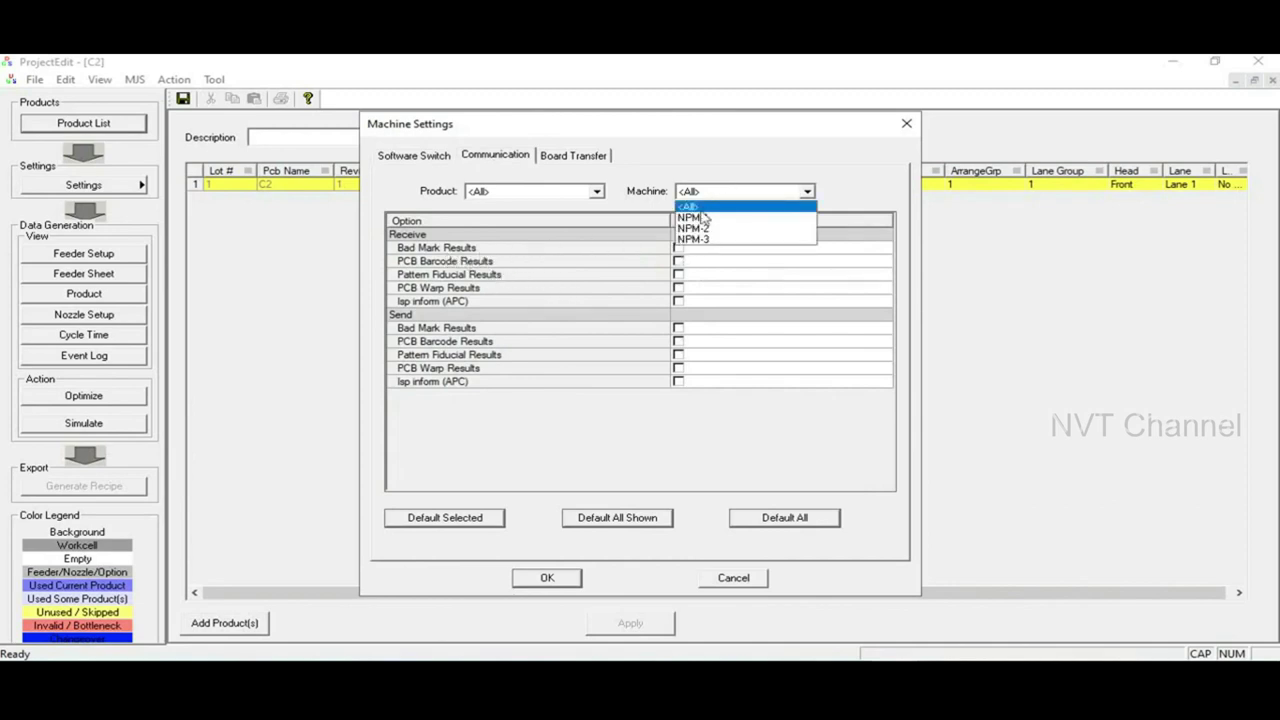
{"action": "left_click", "coordinate": [700, 217]}
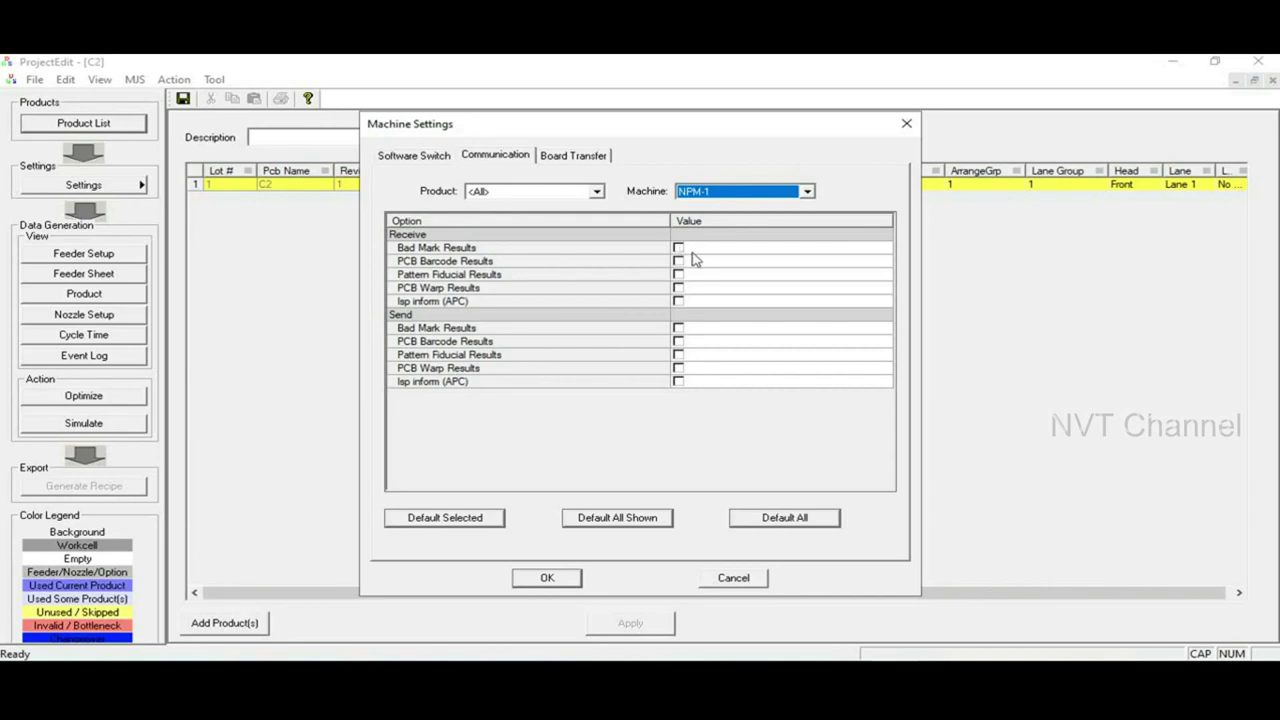
{"action": "left_click", "coordinate": [680, 330]}
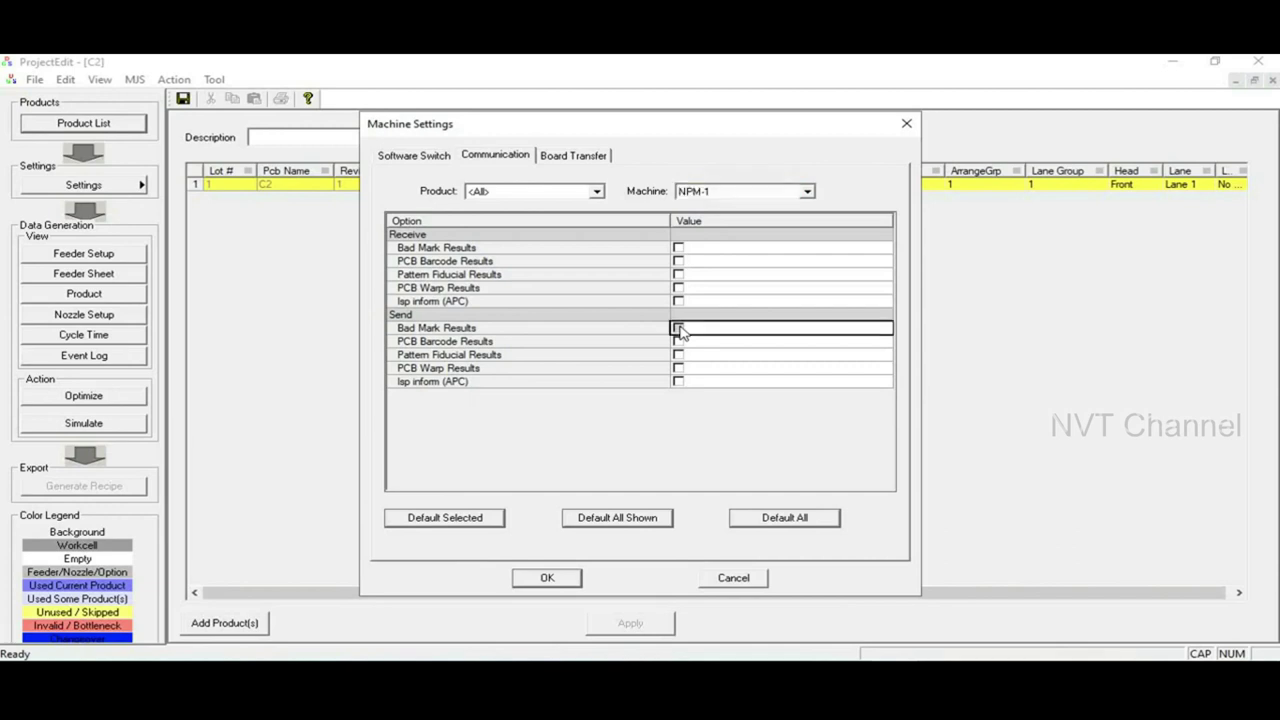
{"action": "left_click", "coordinate": [679, 329]}
- Enable both receiving and sending Bad Mark Results for machine NPM-2
{"action": "left_click", "coordinate": [806, 193]}
{"action": "left_click", "coordinate": [740, 232]}
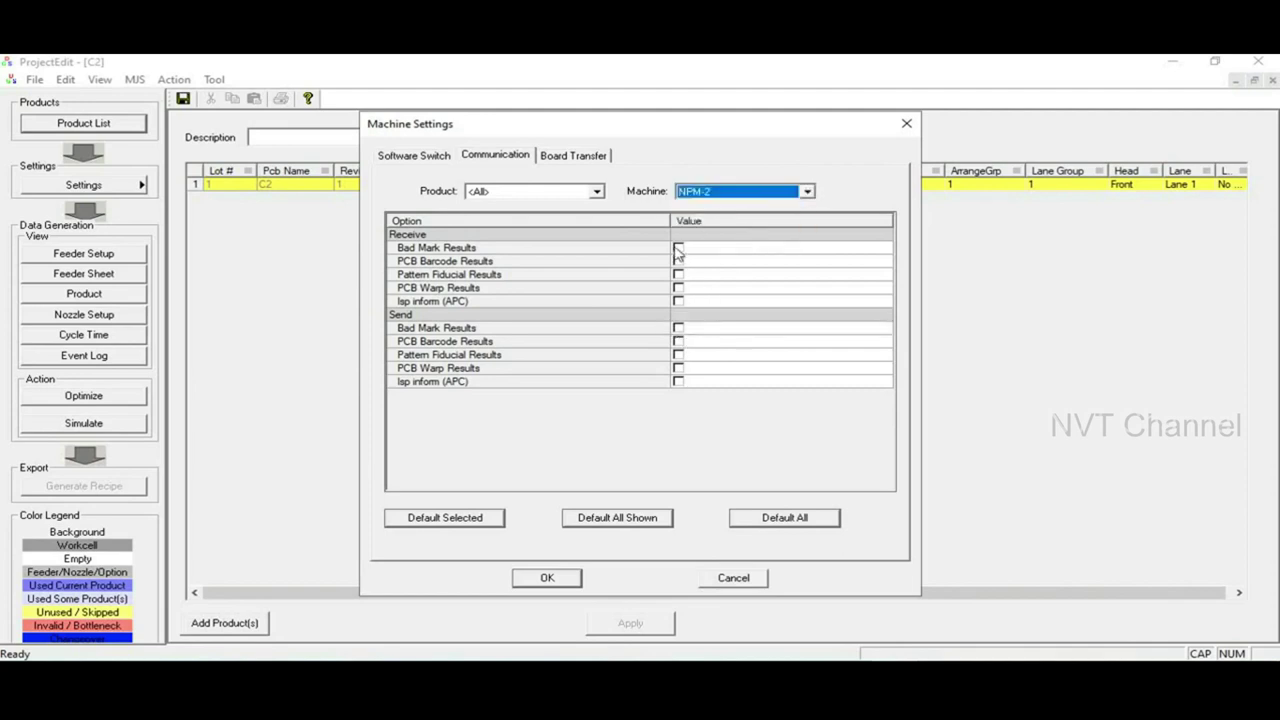
{"action": "left_click", "coordinate": [678, 248]}
{"action": "left_click", "coordinate": [678, 329]}
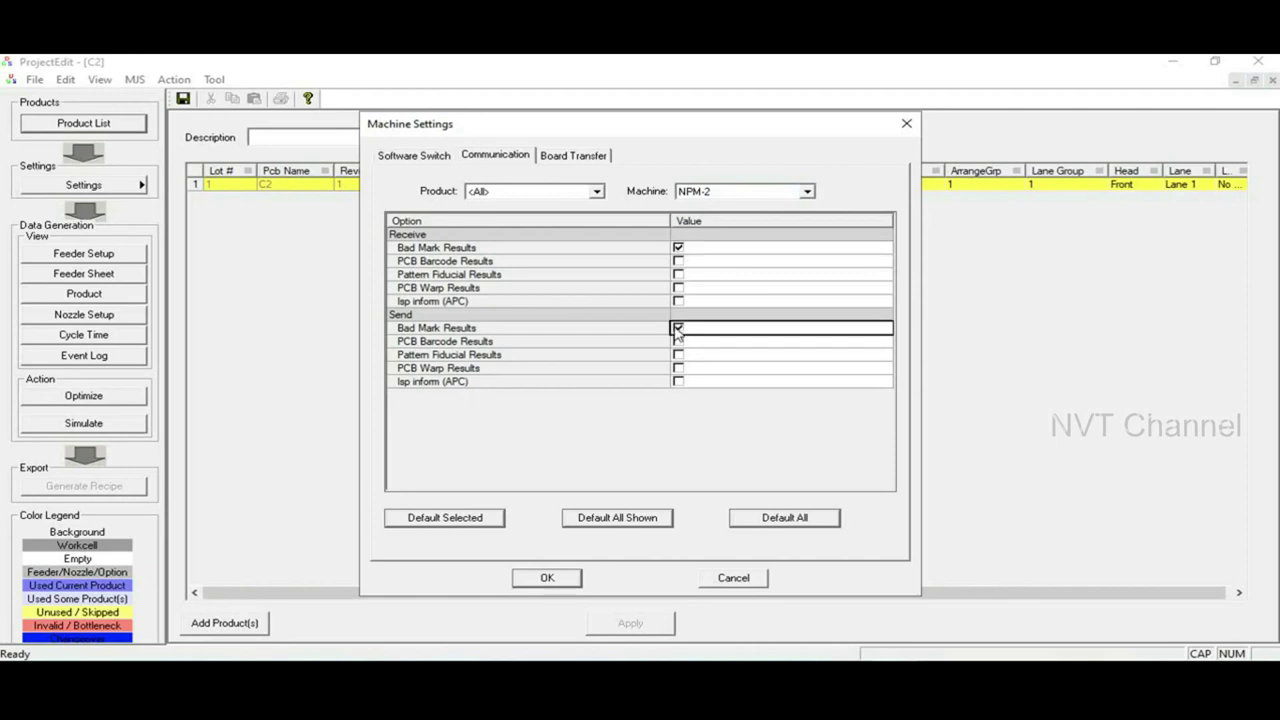
- Enable receiving Bad Mark Results for machine NPM-3 and apply the machine settings
{"action": "left_click", "coordinate": [807, 193]}
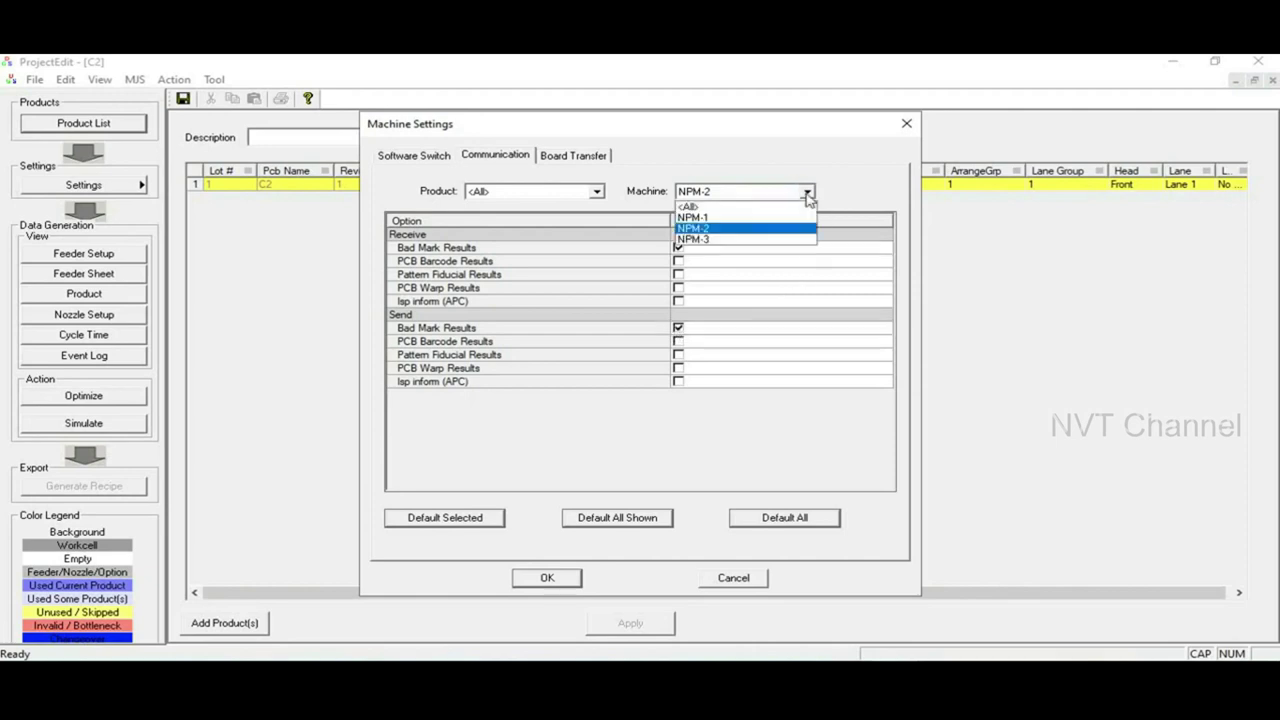
{"action": "left_click", "coordinate": [723, 240]}
{"action": "left_click", "coordinate": [679, 248]}
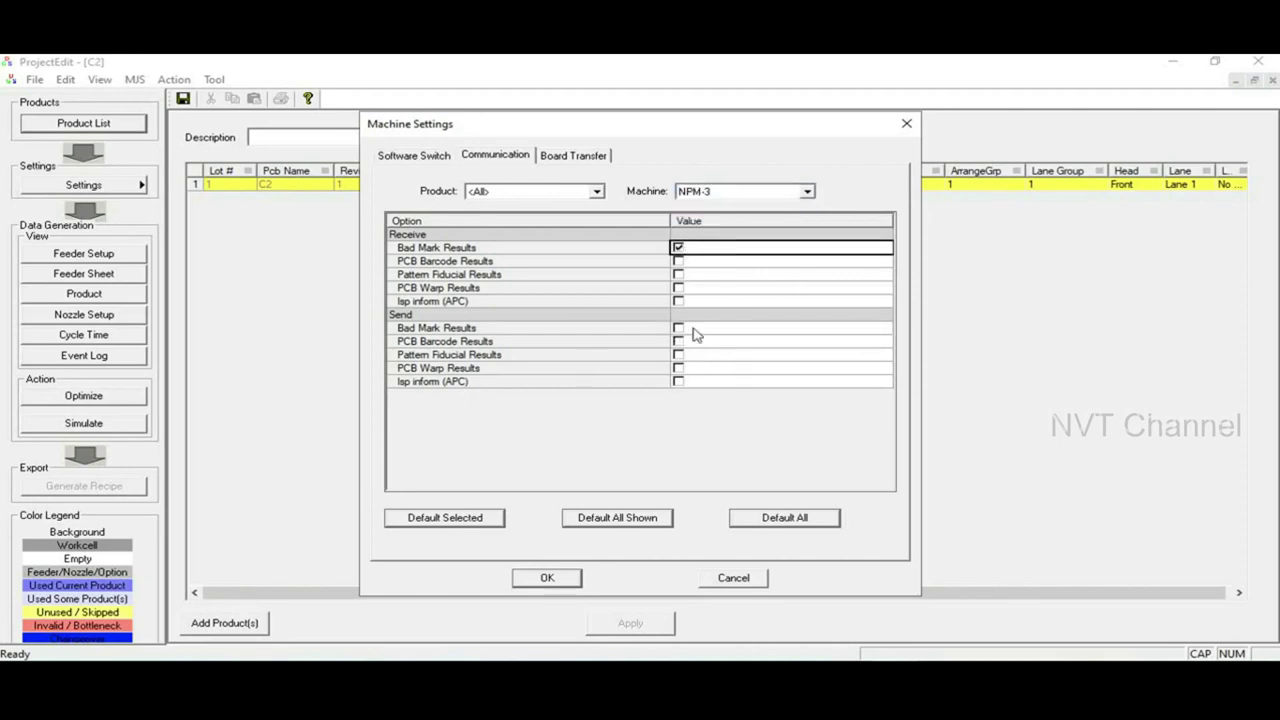
{"action": "left_click", "coordinate": [538, 576]}
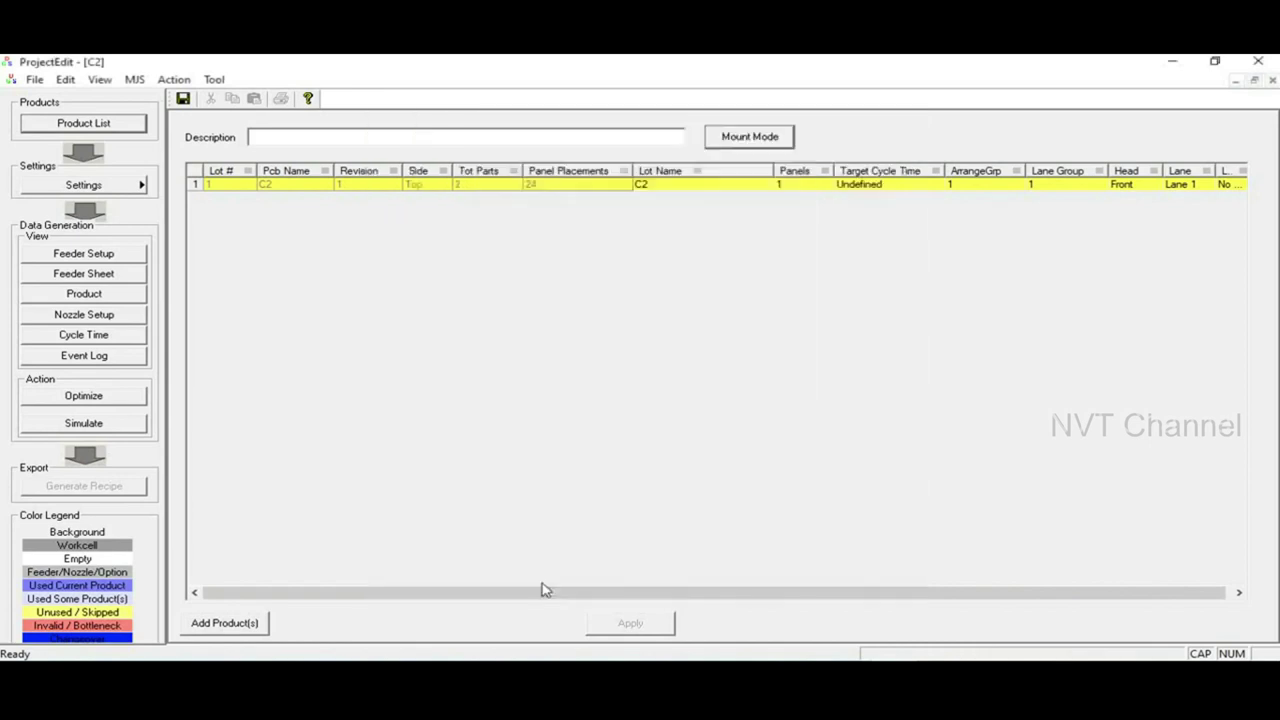
- Review the feeder and nozzle quantities in the project inventory, including nozzle 235S, and close the inventory
{"action": "left_click", "coordinate": [100, 187]}
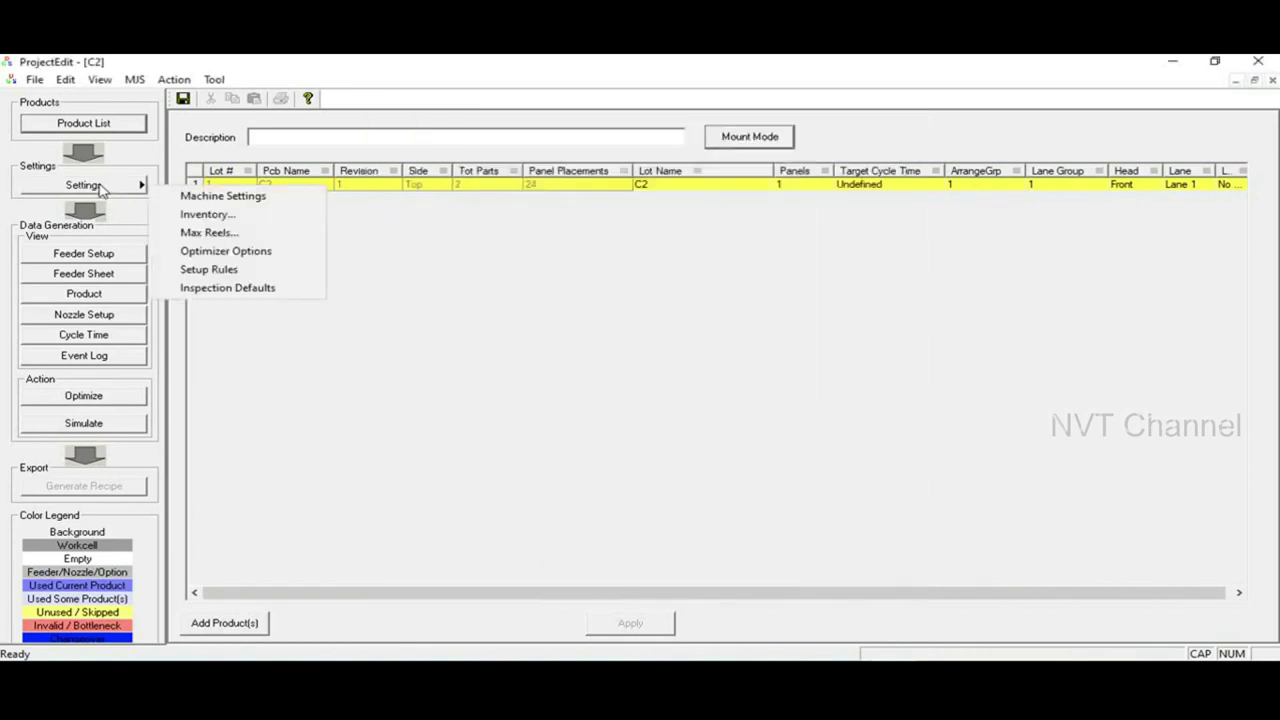
{"action": "left_click", "coordinate": [205, 214]}
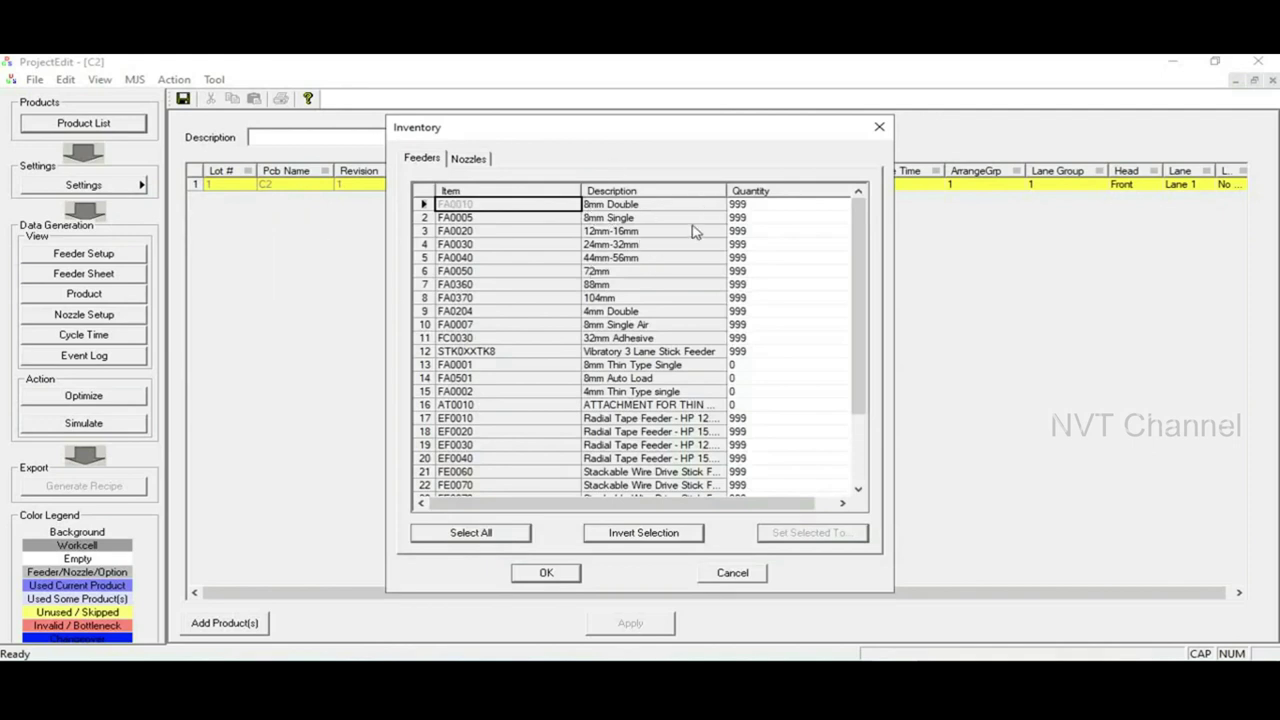
{"action": "left_click", "coordinate": [470, 159]}
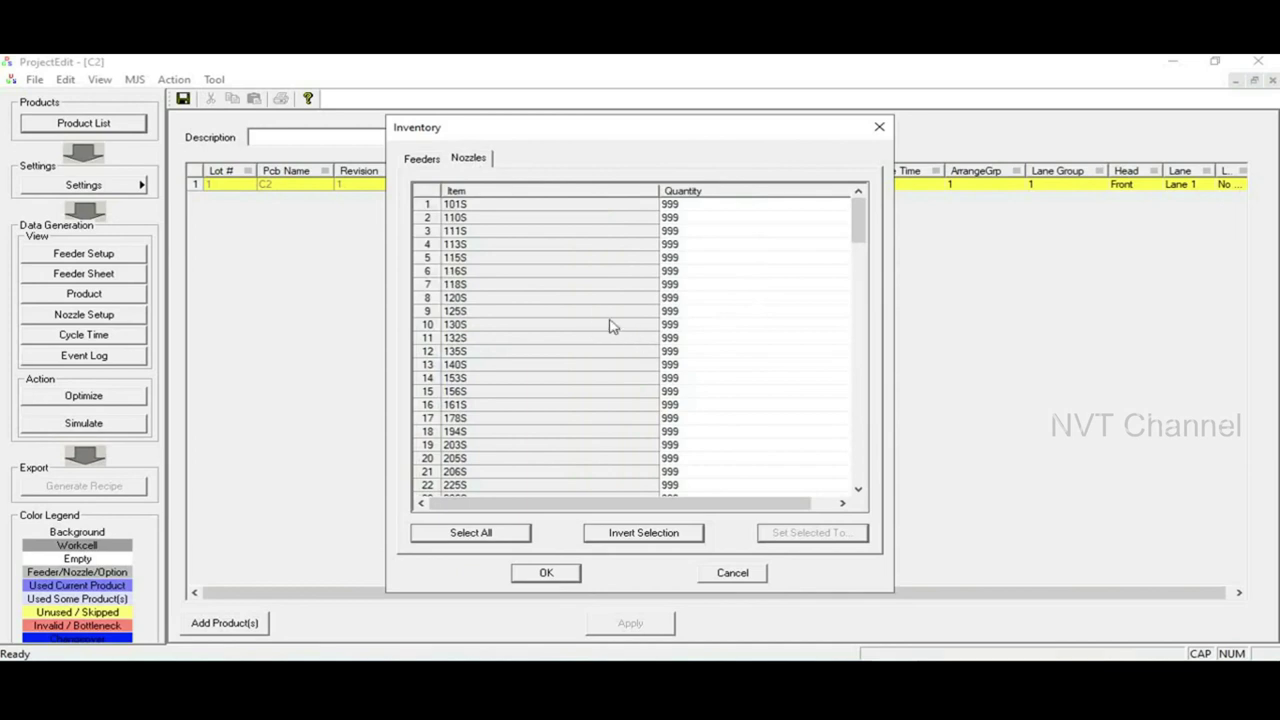
{"action": "left_click_drag", "start_coordinate": [858, 217], "coordinate": [843, 251]}
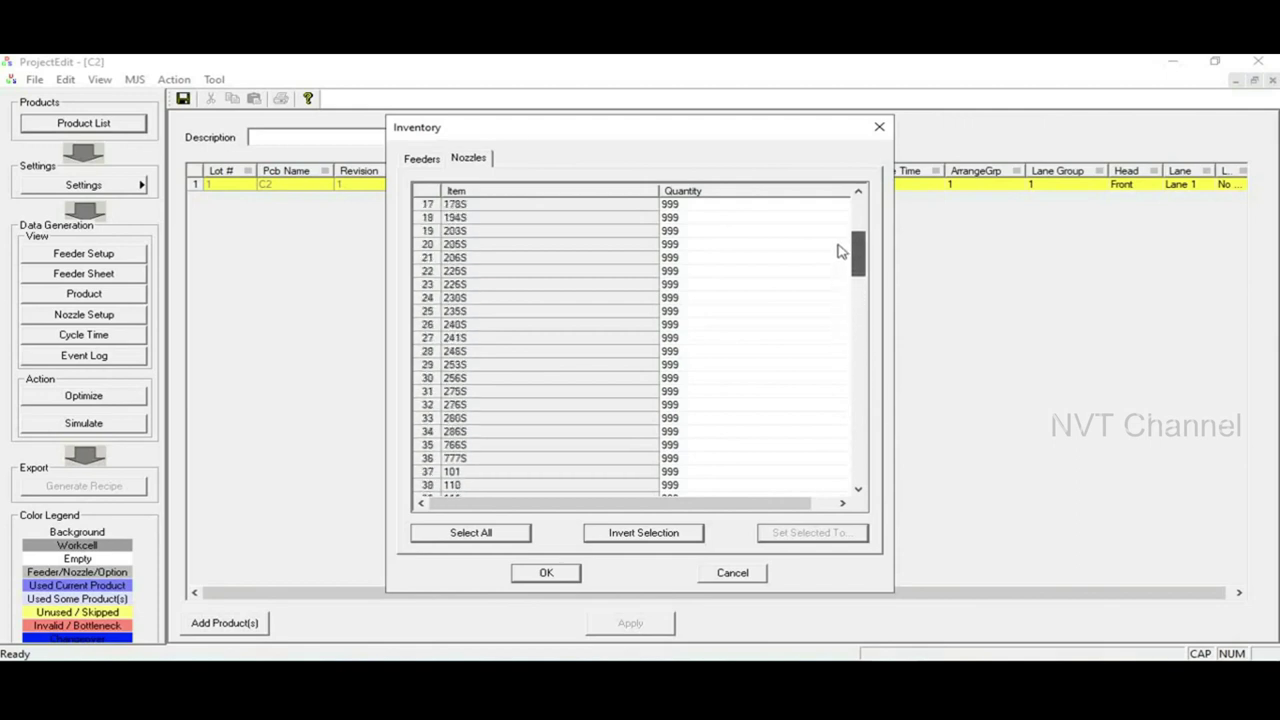
{"action": "left_click", "coordinate": [673, 312]}
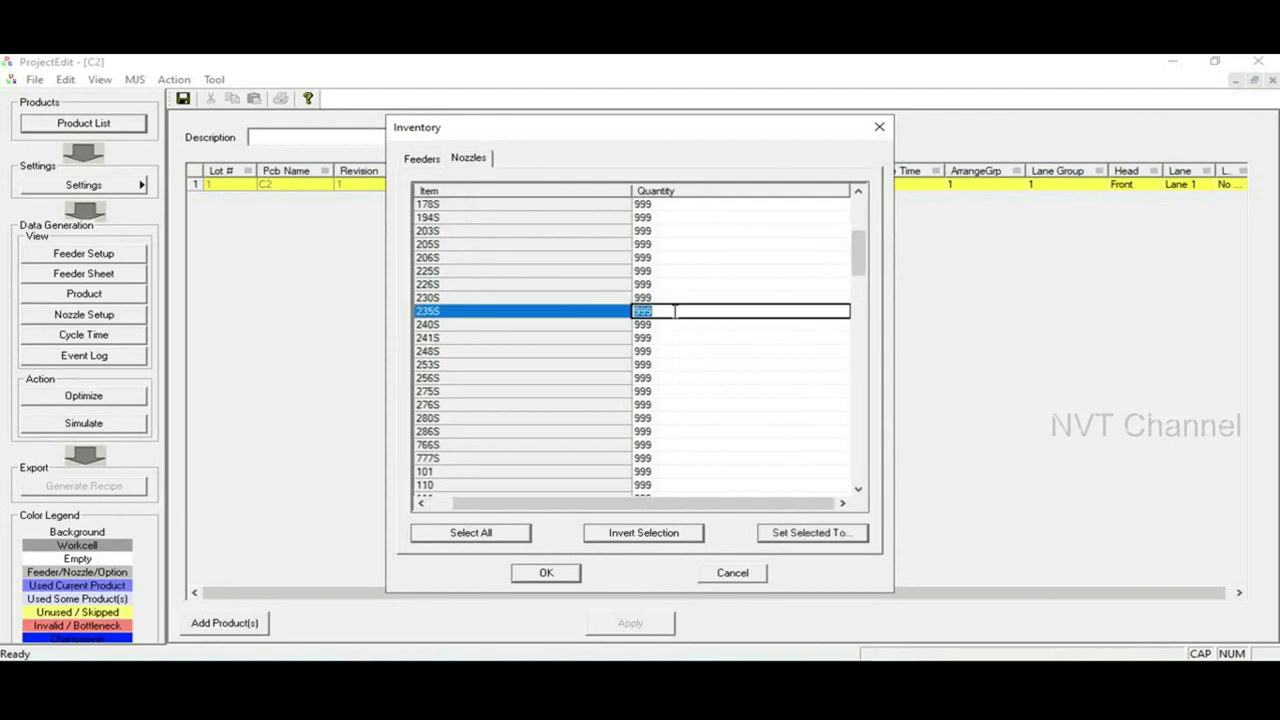
{"action": "left_click", "coordinate": [546, 572]}
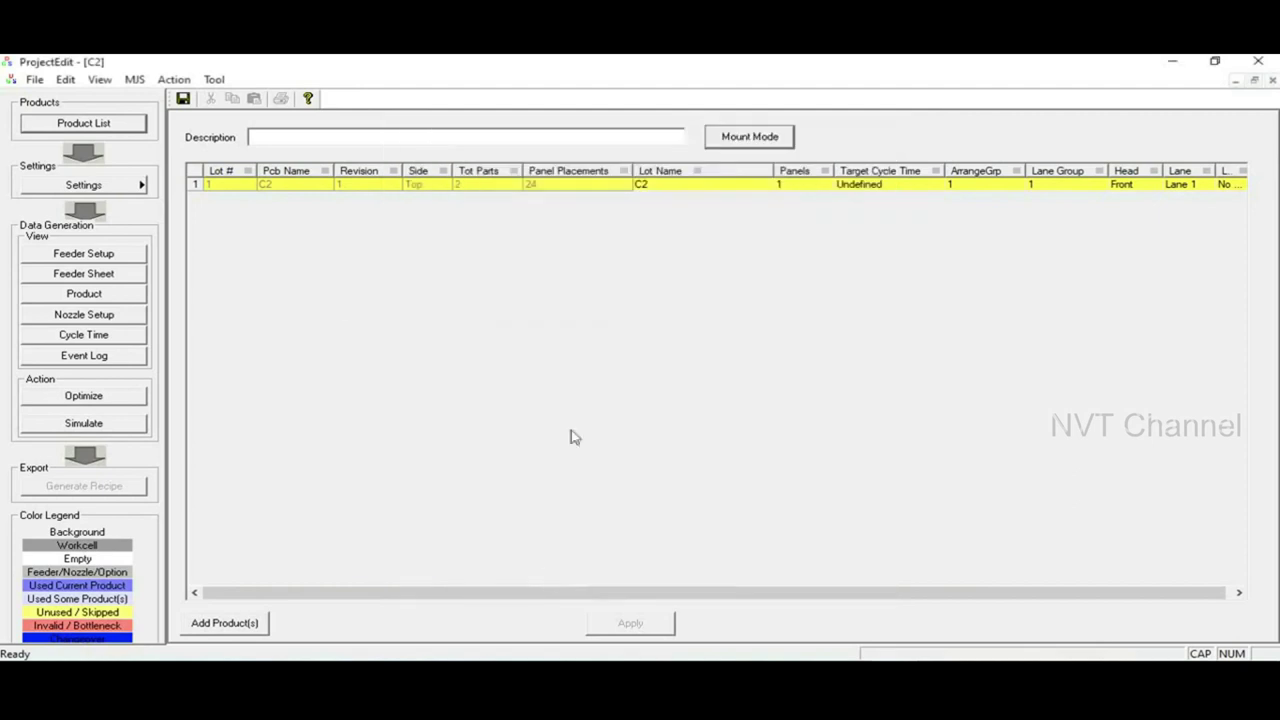
- Set the maximum reels of both VD1 parts to their ideal quantities and run an optimization of project C2
{"action": "left_click", "coordinate": [122, 188]}
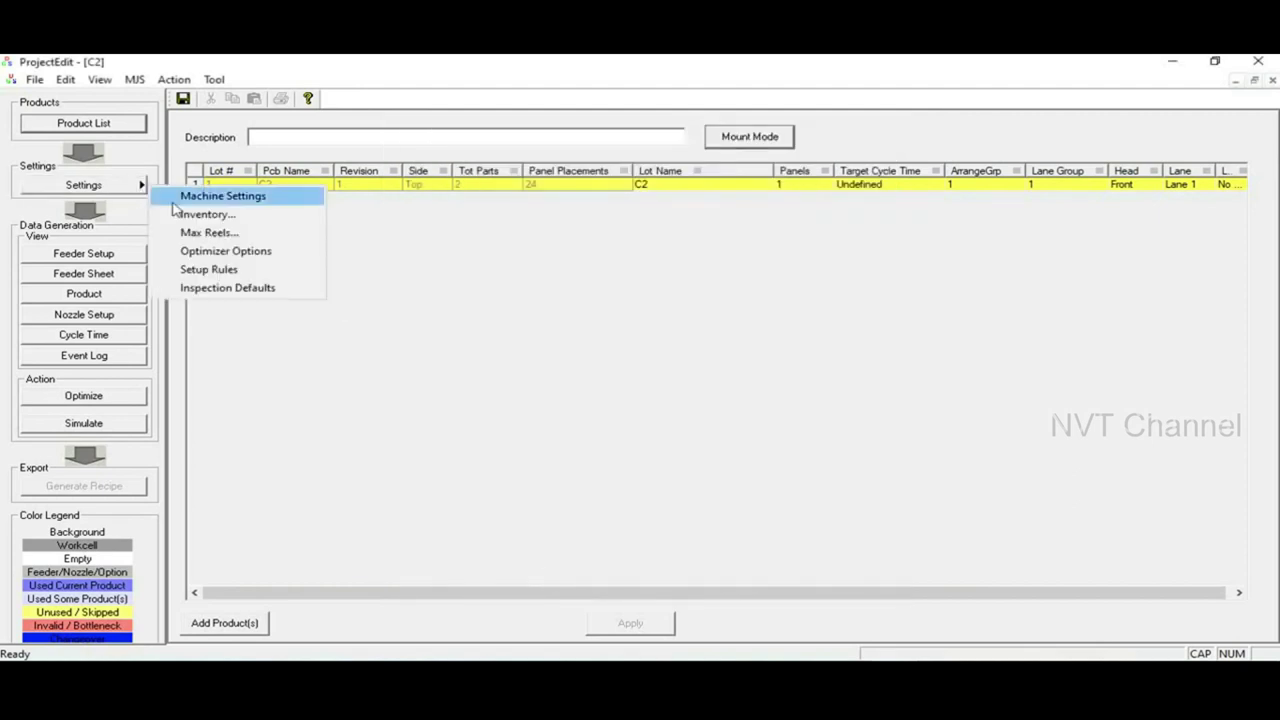
{"action": "left_click", "coordinate": [215, 236]}
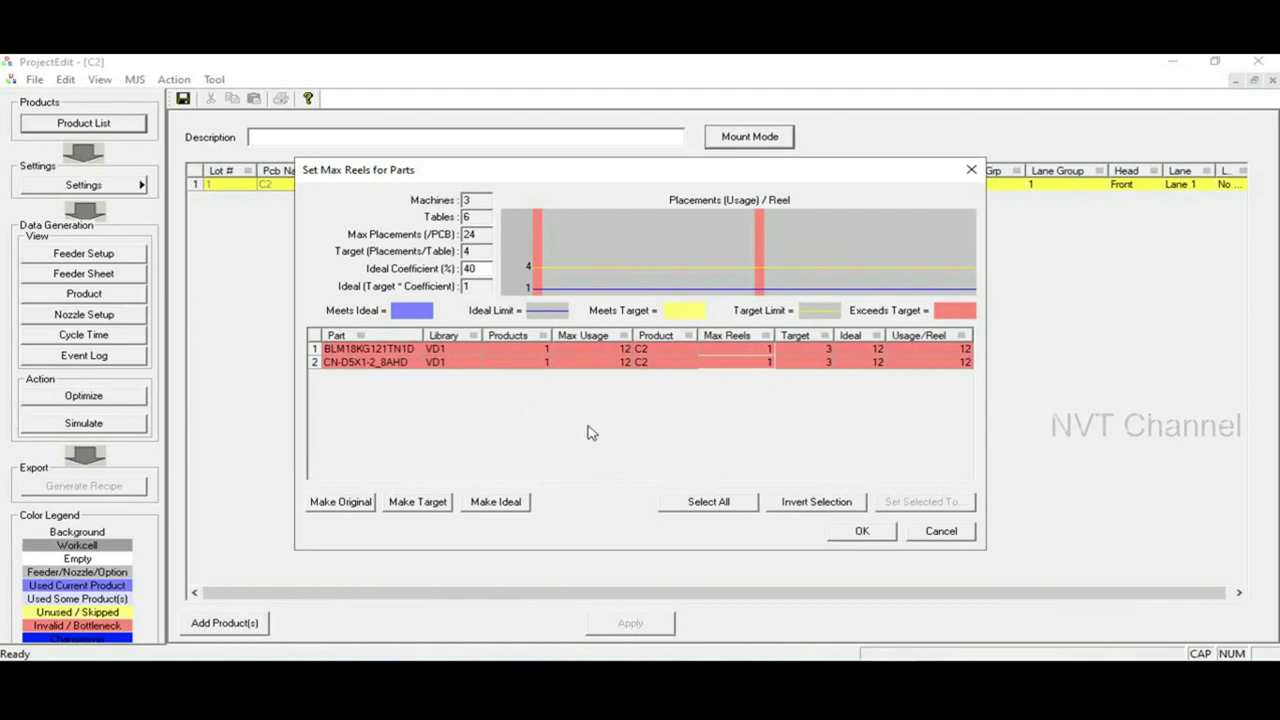
{"action": "left_click", "coordinate": [497, 504]}
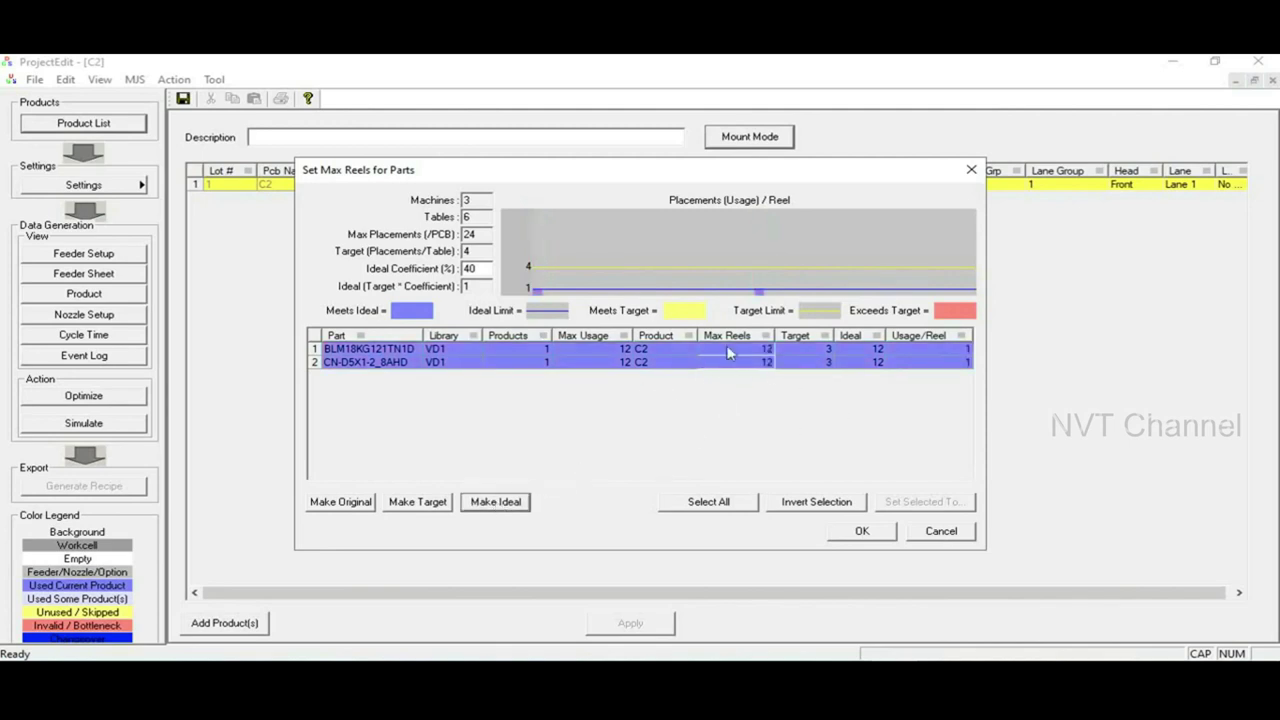
{"action": "left_click", "coordinate": [866, 536]}
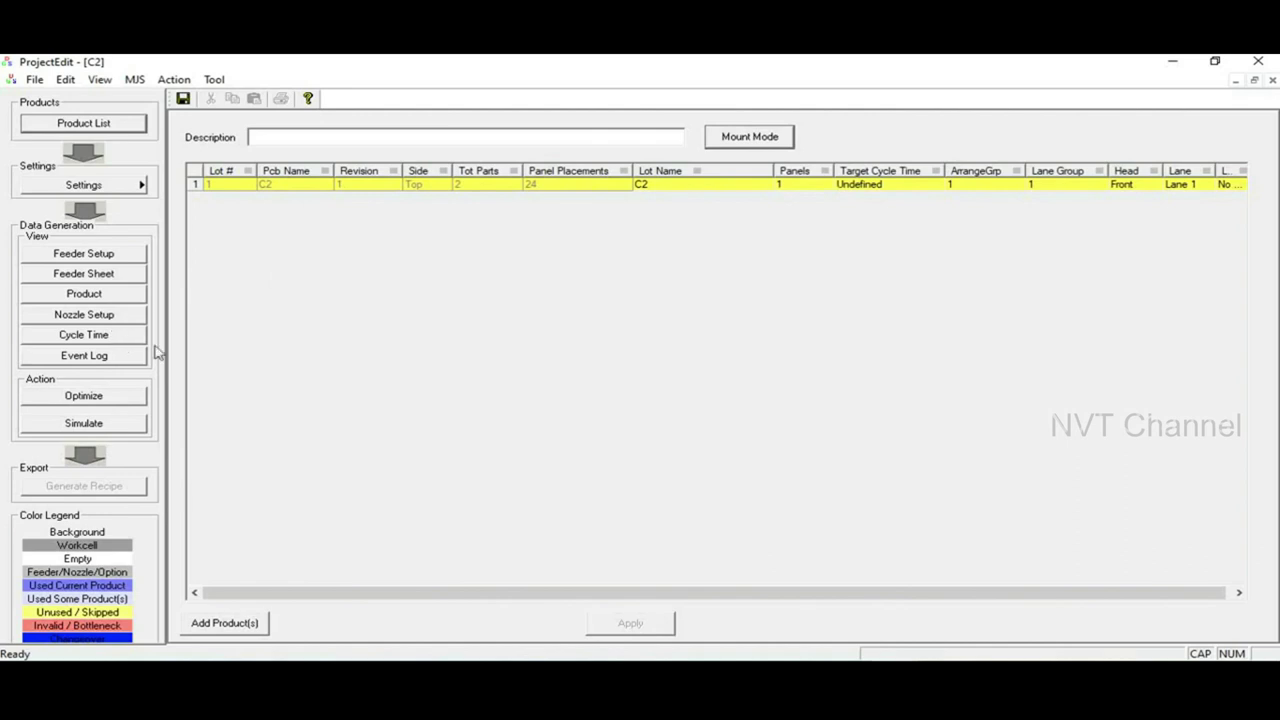
{"action": "left_click", "coordinate": [115, 405]}
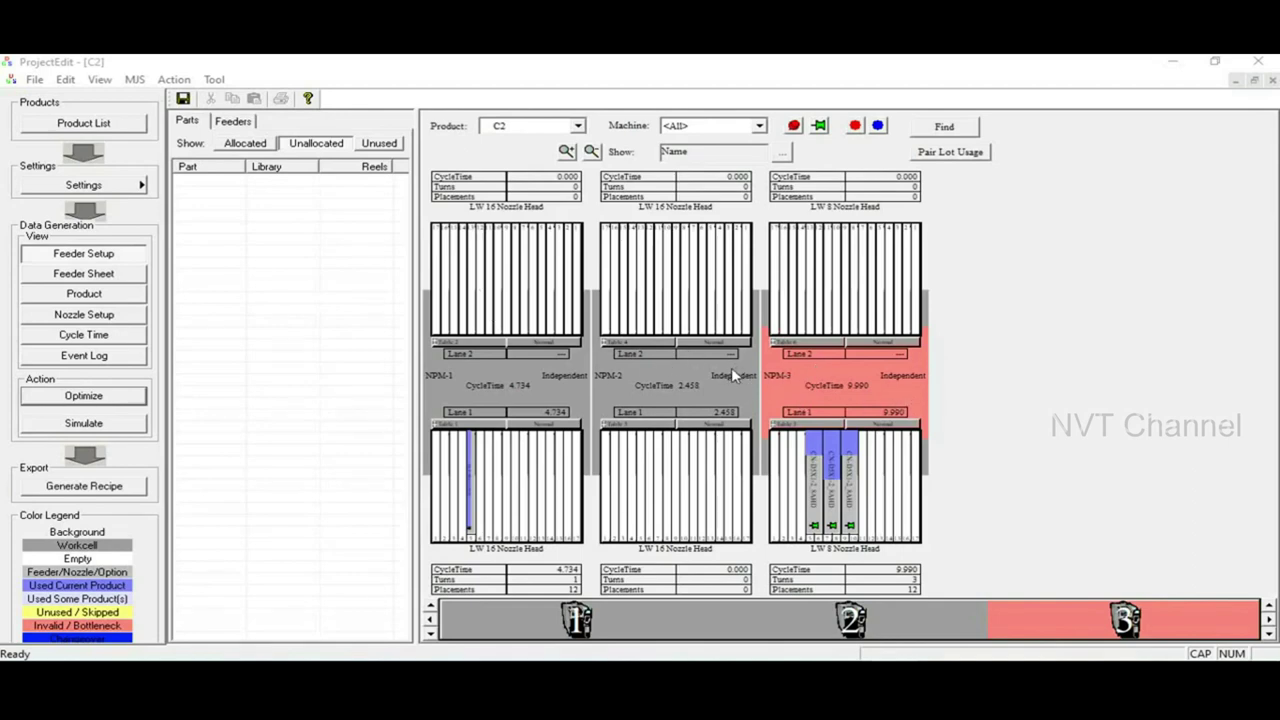
- Set the Optimizer Mode to Exhaustive mode in the optimizer options
{"action": "left_click", "coordinate": [100, 187]}
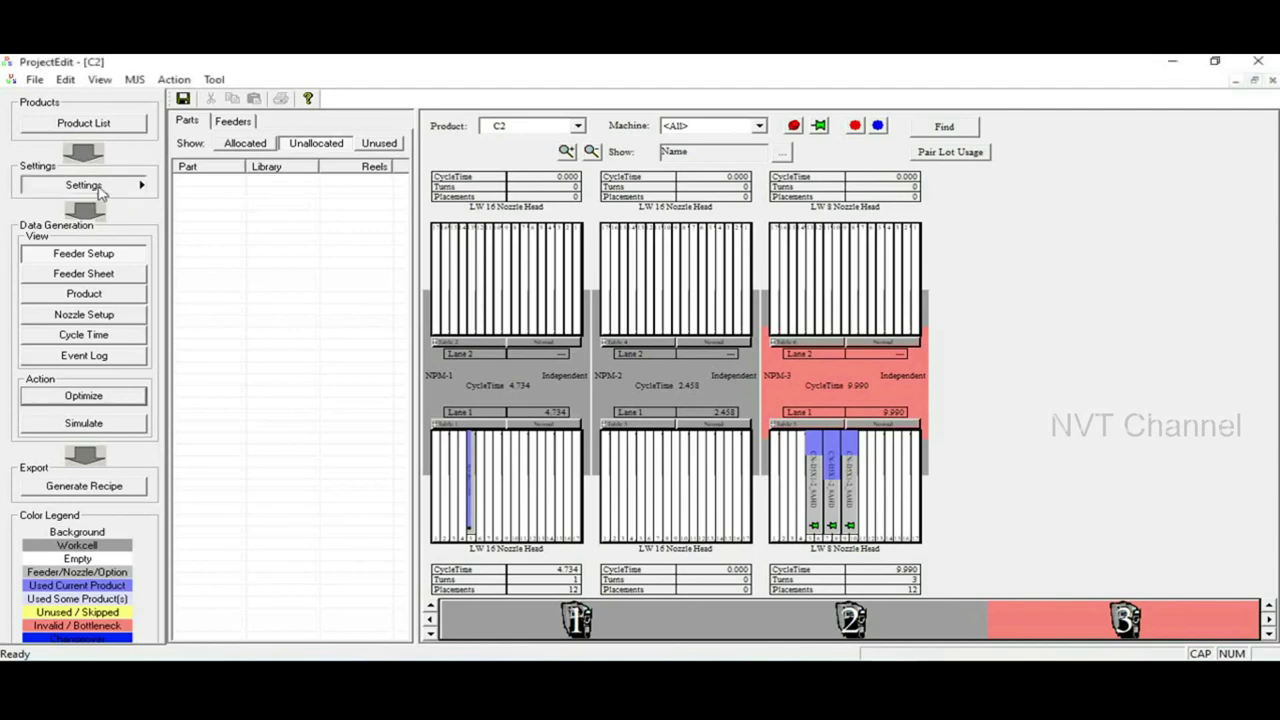
{"action": "left_click", "coordinate": [226, 251]}
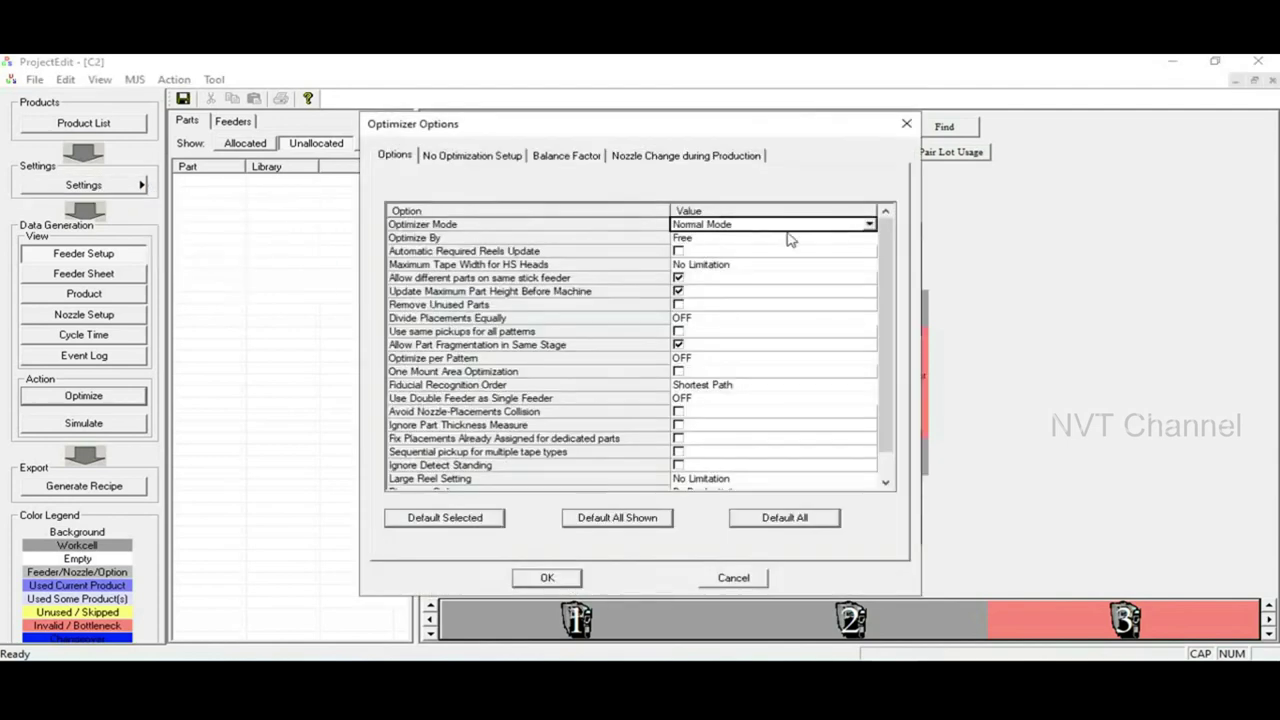
{"action": "left_click", "coordinate": [869, 225]}
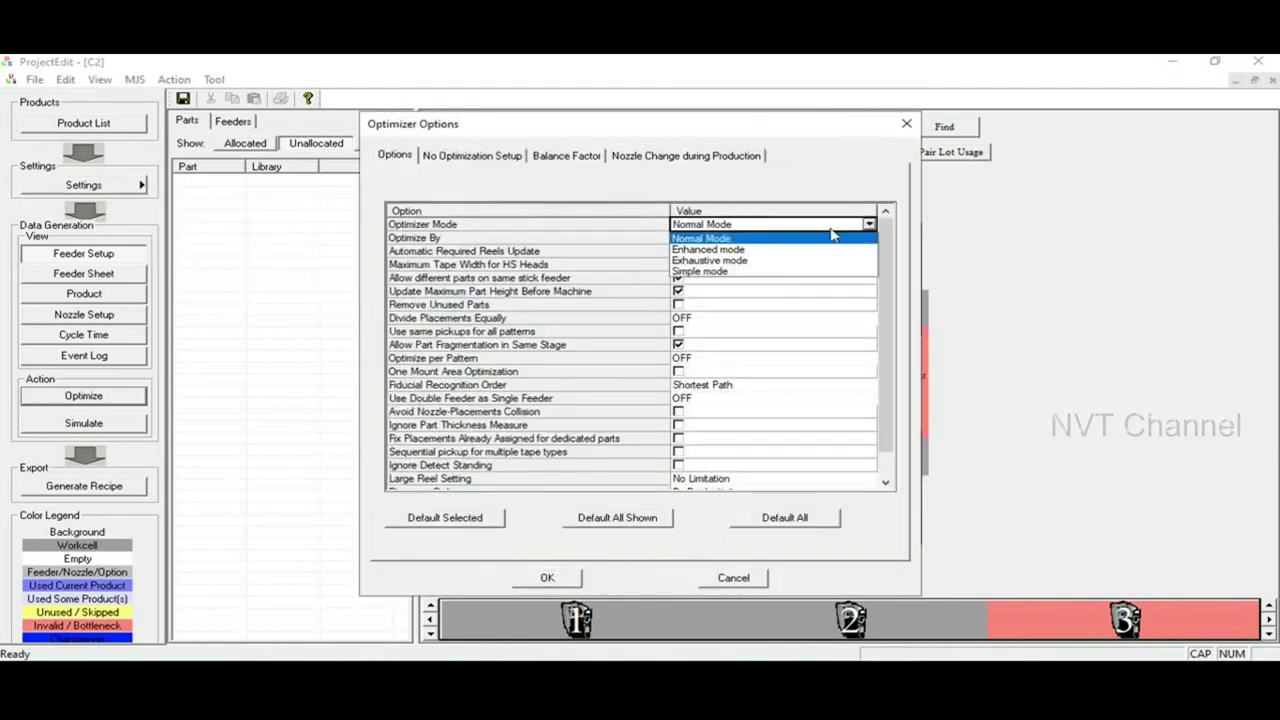
{"action": "left_click", "coordinate": [745, 264]}
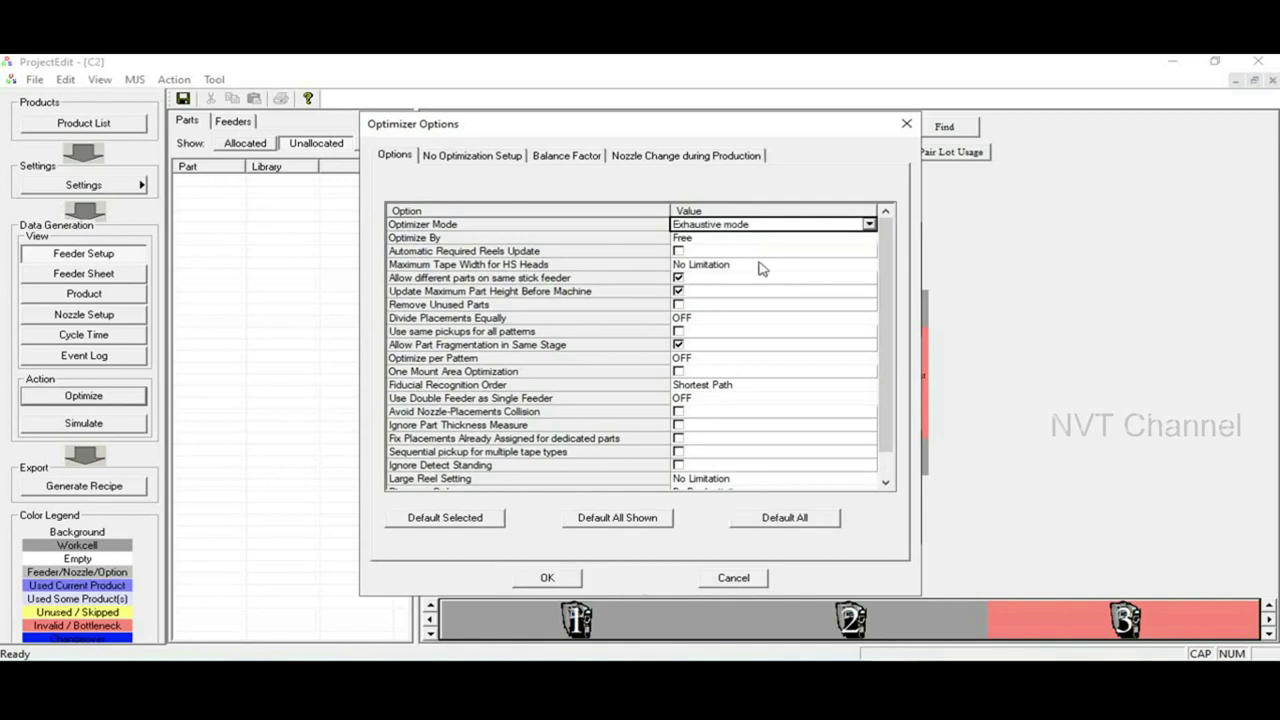
{"action": "left_click", "coordinate": [545, 580]}
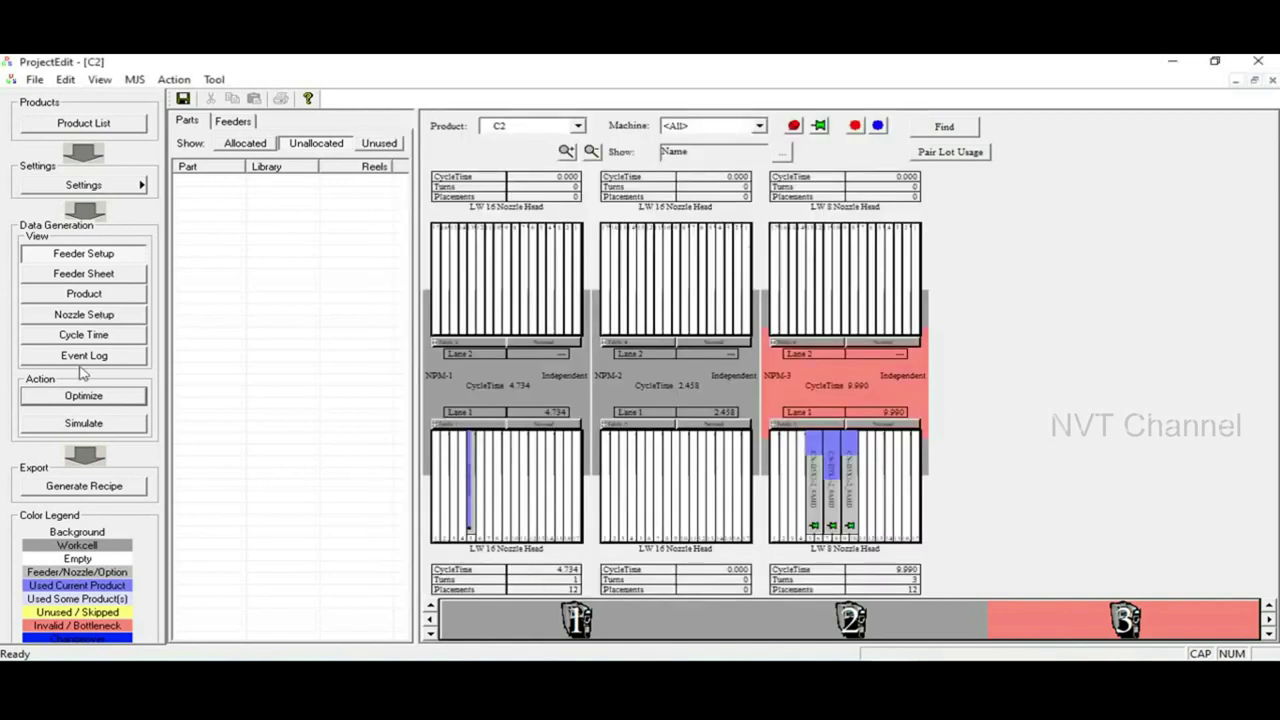
- Optimize lot C2 in Exhaustive mode, inspect its tact time, and finish the run early
{"action": "left_click", "coordinate": [80, 398]}
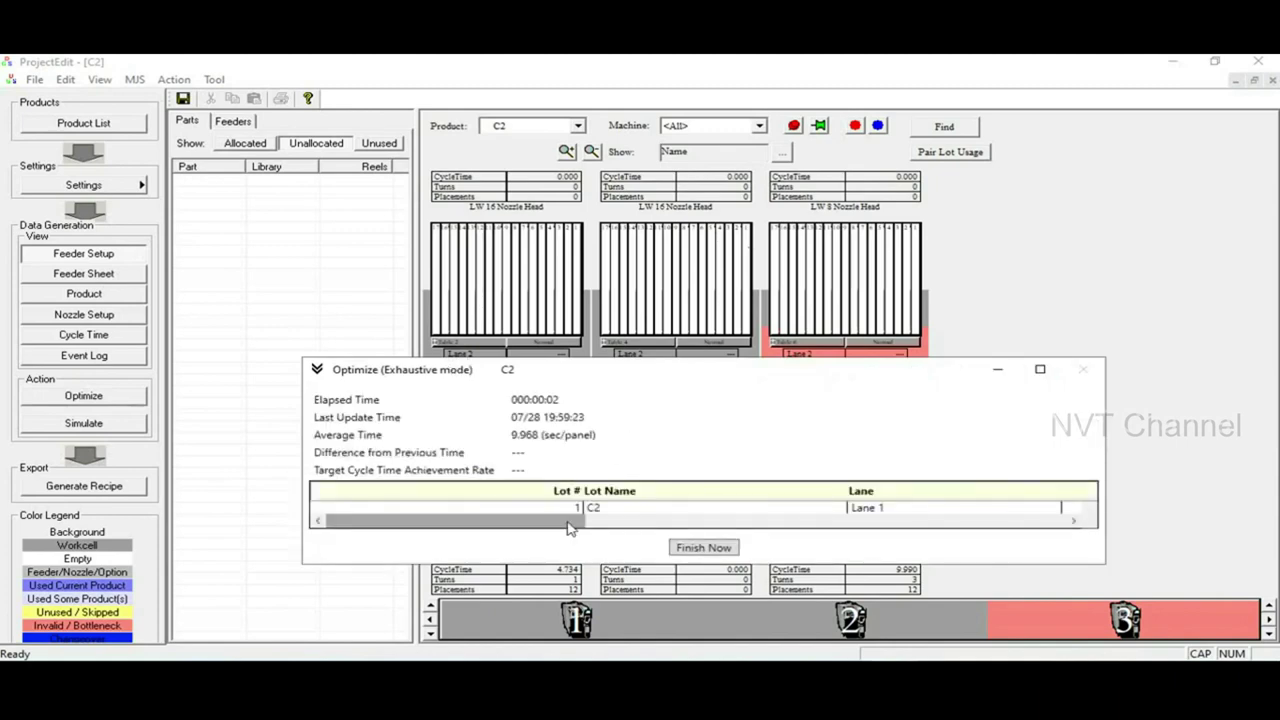
{"action": "left_click_drag", "start_coordinate": [568, 528], "coordinate": [967, 514]}
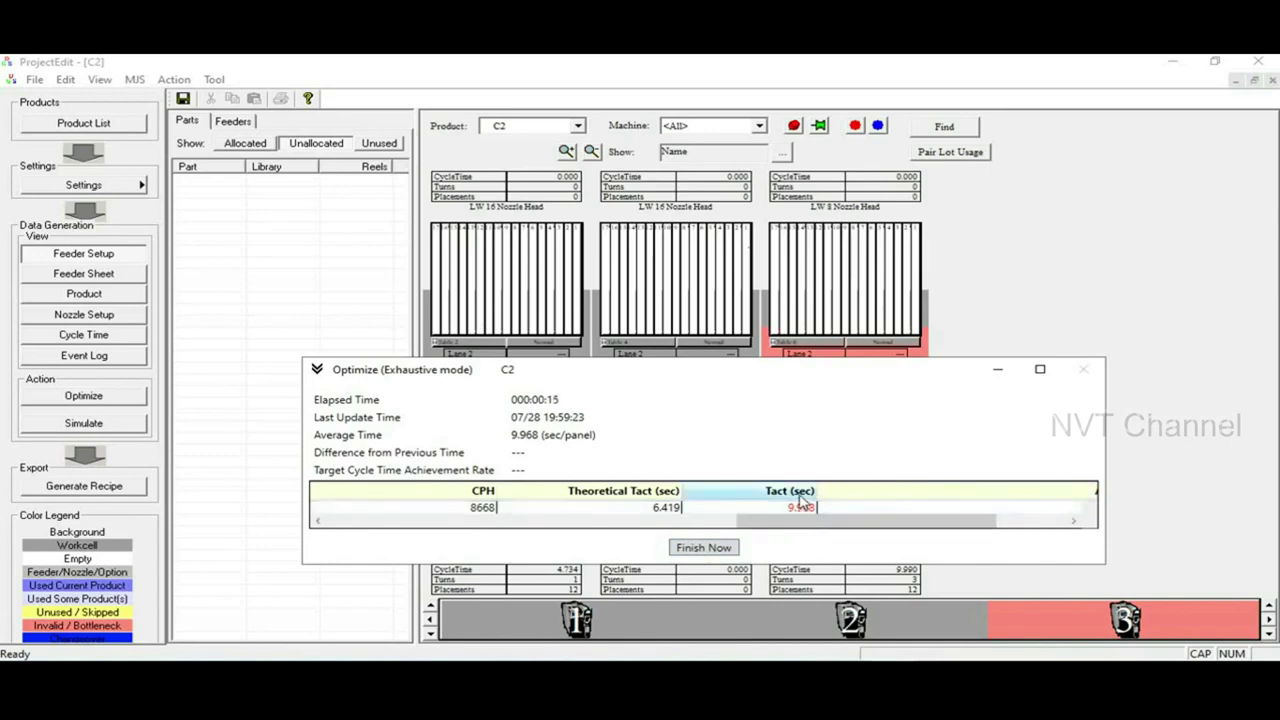
{"action": "left_click", "coordinate": [704, 549]}
{"action": "left_click", "coordinate": [779, 508]}
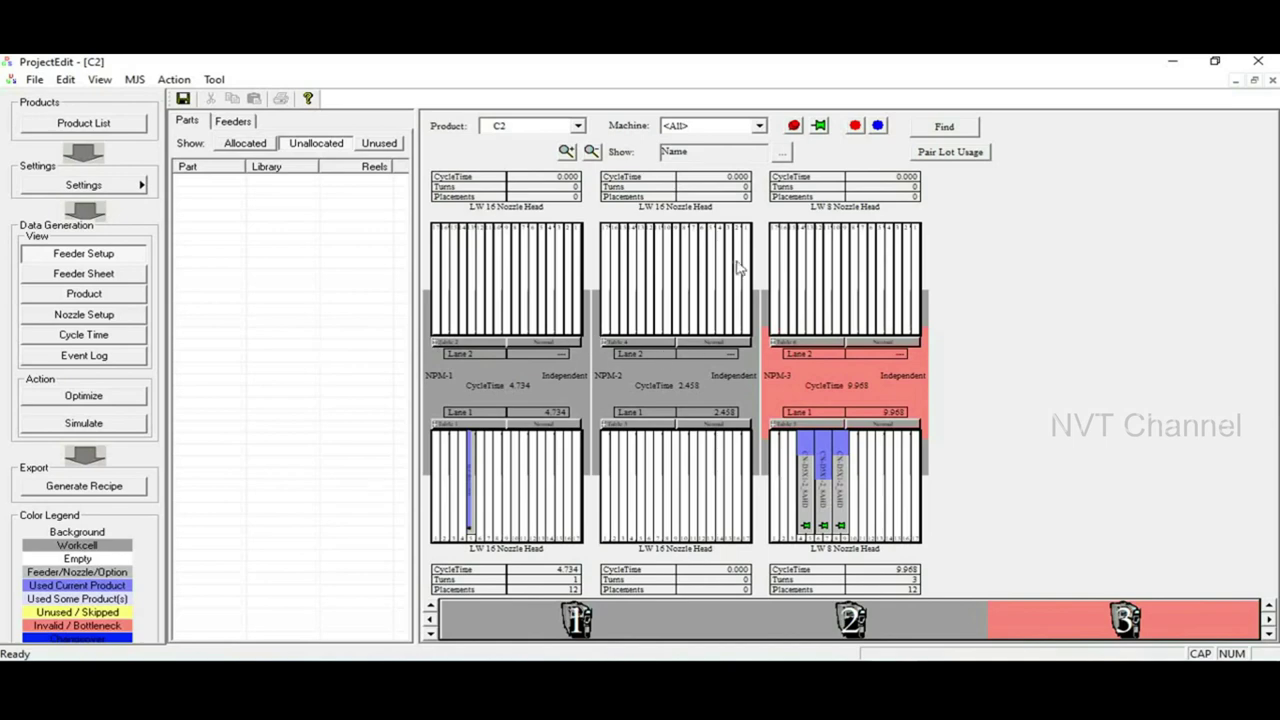
- Copy product C2 in the project's product list to add a second C2 lot on Lane 2
{"action": "left_click", "coordinate": [100, 124]}
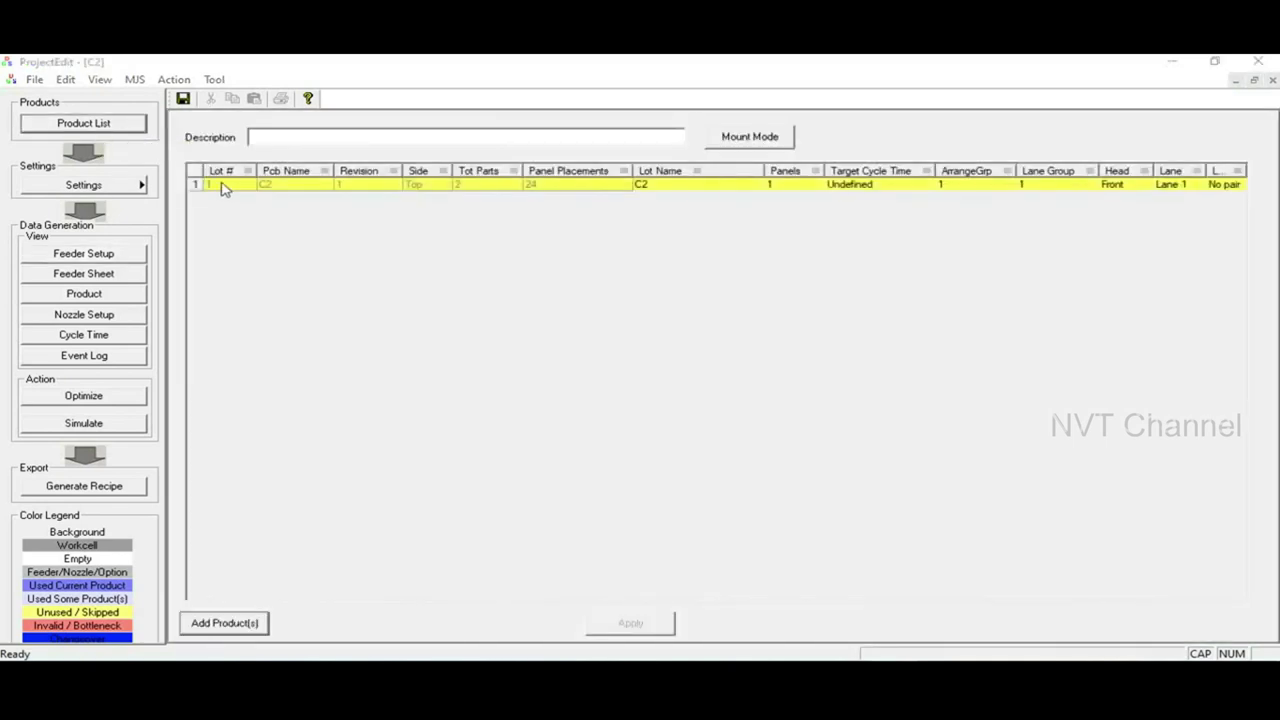
{"action": "left_click", "coordinate": [195, 186]}
{"action": "right_click", "coordinate": [195, 188]}
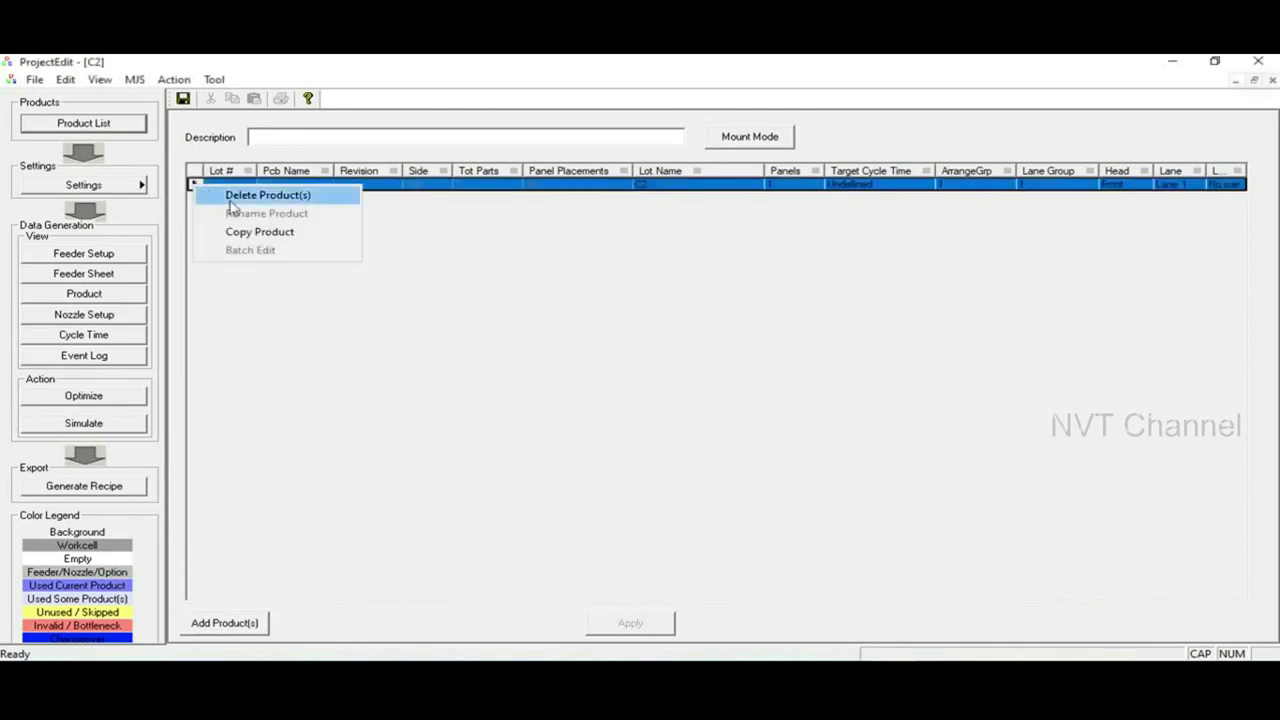
{"action": "left_click", "coordinate": [258, 234]}
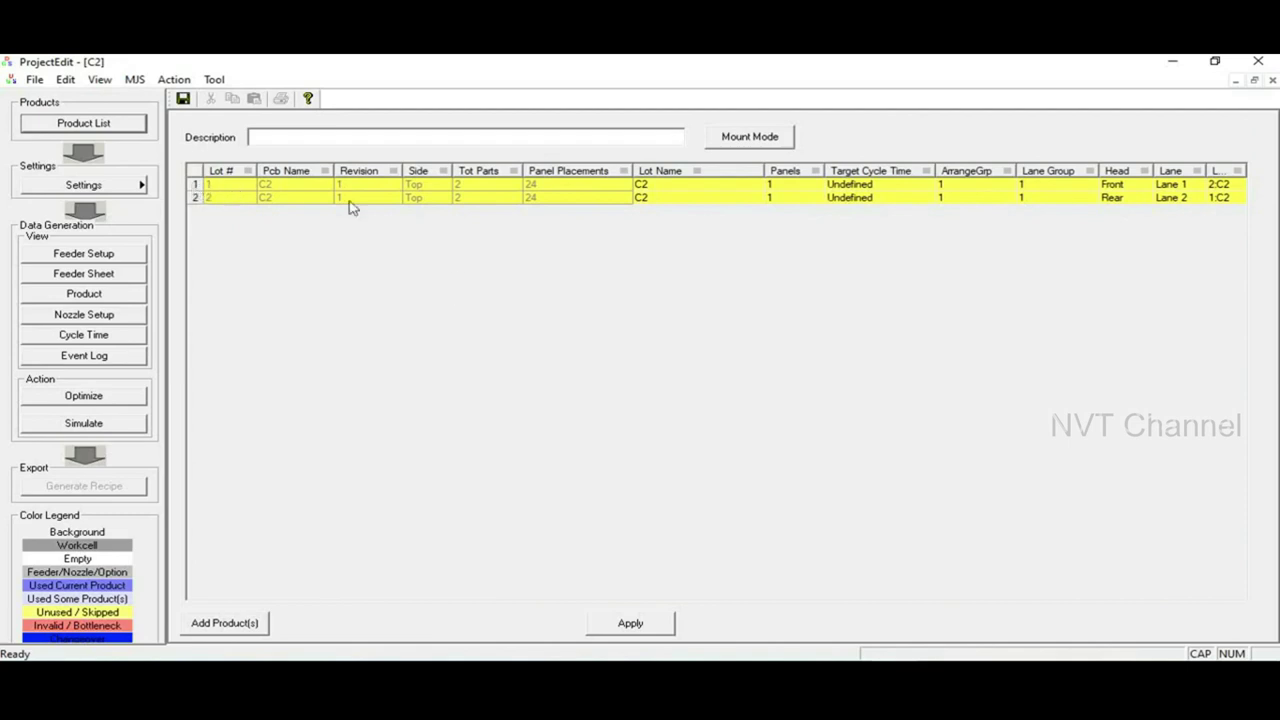
- Set Max Reels to 24 for both BLM18KG121TN1D and CN-D5X1-2_8AHD
{"action": "left_click", "coordinate": [110, 185]}
{"action": "left_click", "coordinate": [213, 236]}
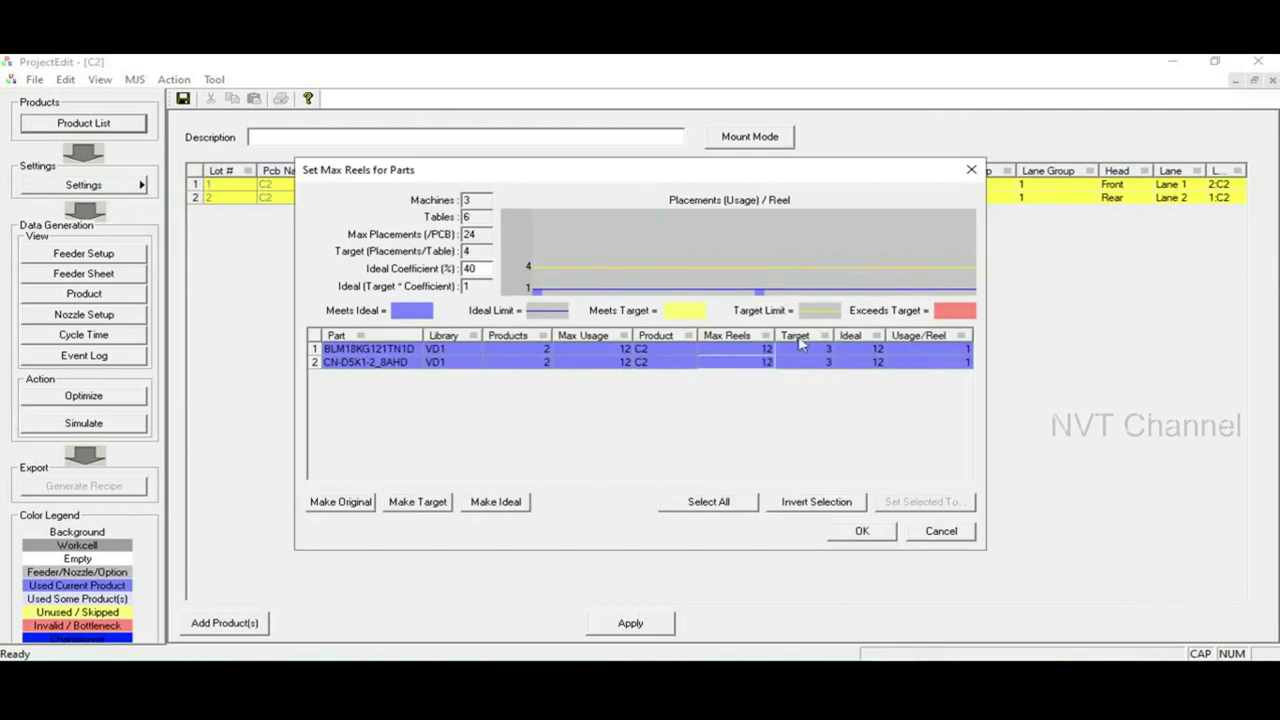
{"action": "left_click", "coordinate": [863, 532]}
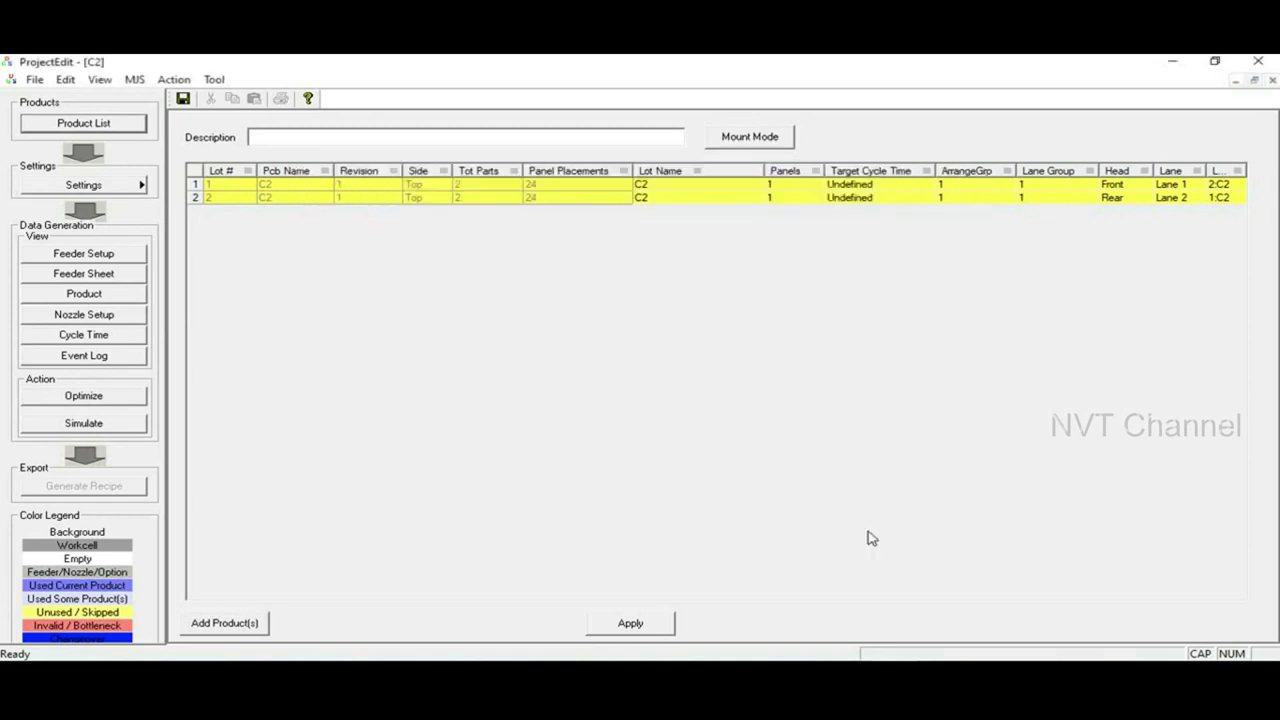
{"action": "left_click", "coordinate": [132, 186]}
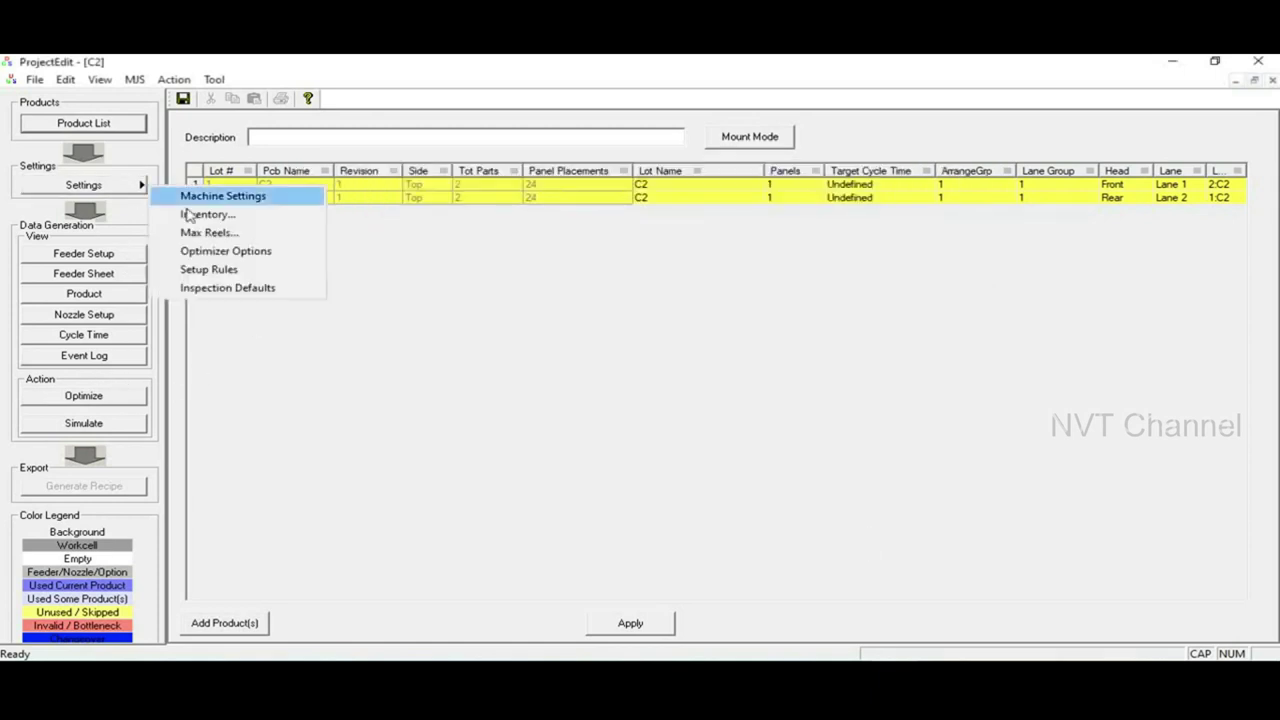
{"action": "left_click", "coordinate": [214, 233]}
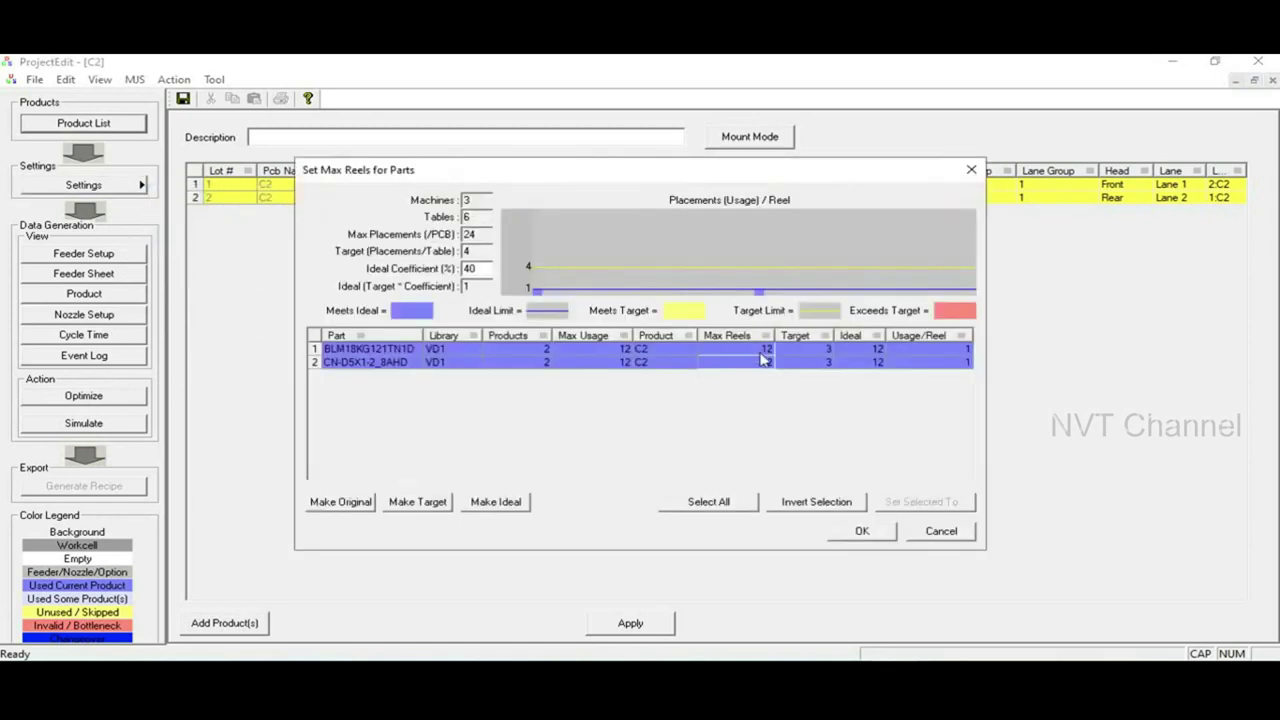
{"action": "left_click", "coordinate": [766, 349]}
{"action": "type", "text": "2"}
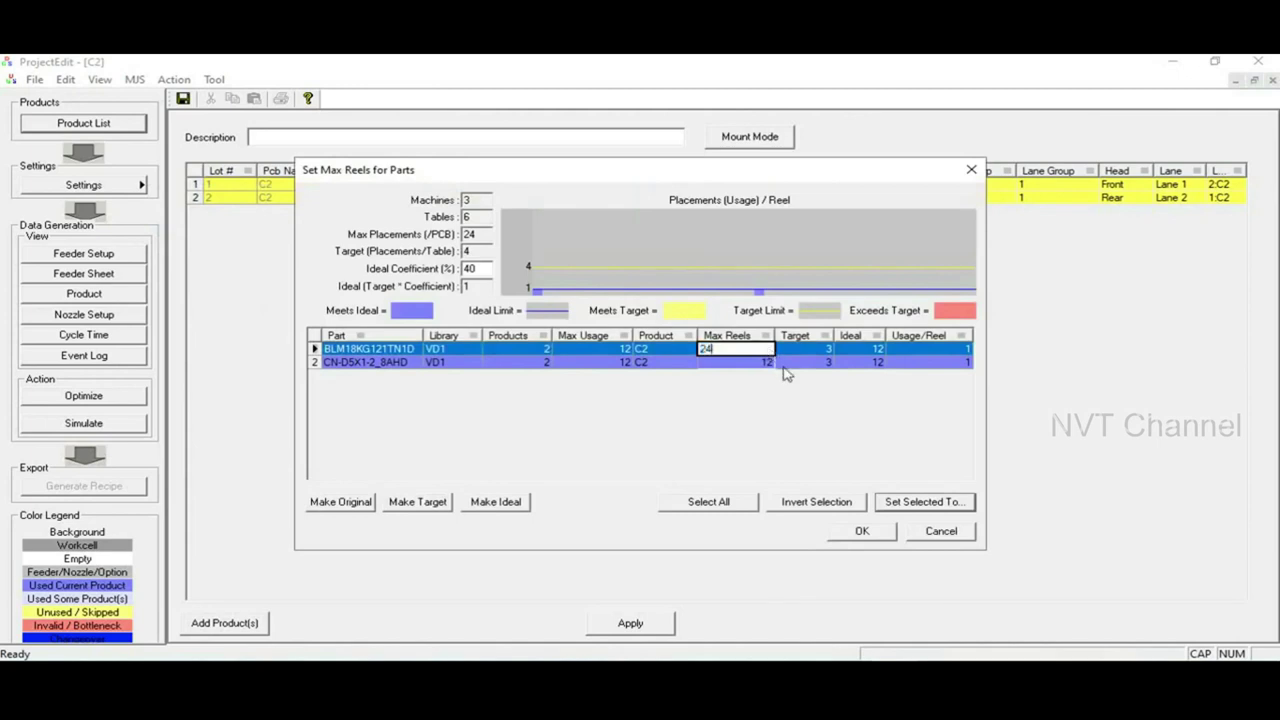
{"action": "left_click", "coordinate": [767, 362]}
{"action": "type", "text": "24"}
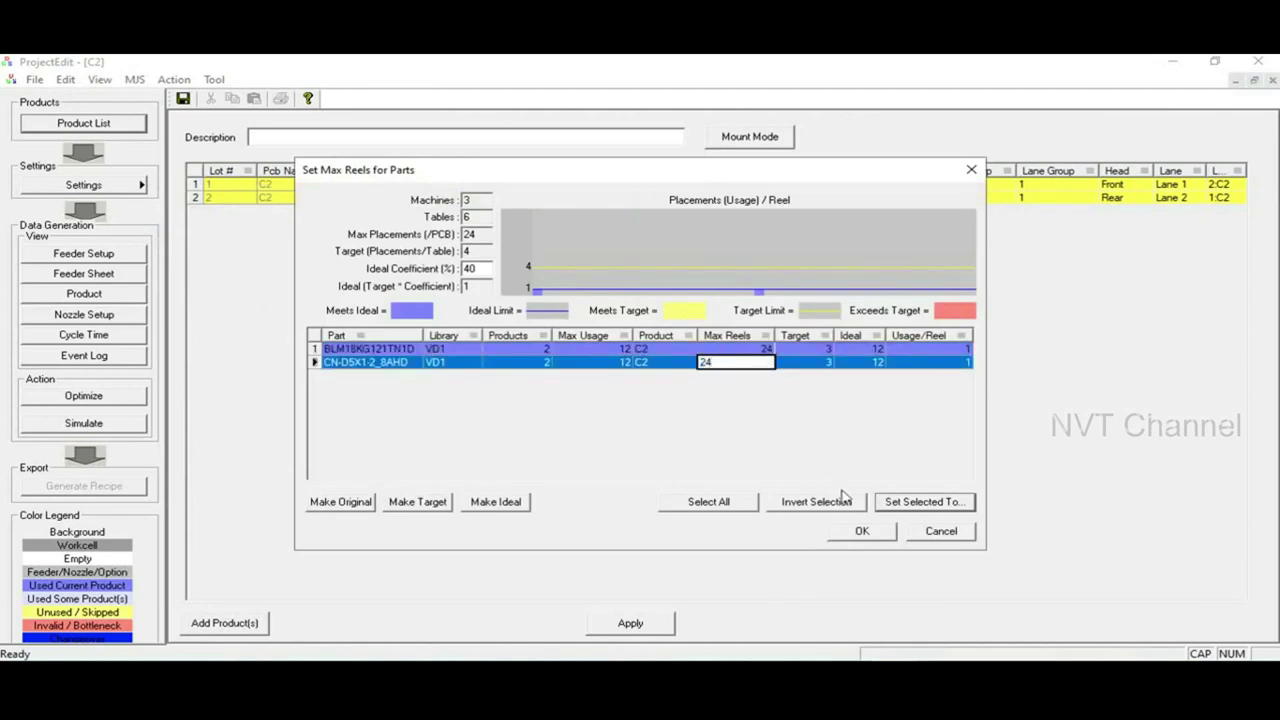
{"action": "left_click", "coordinate": [862, 531]}
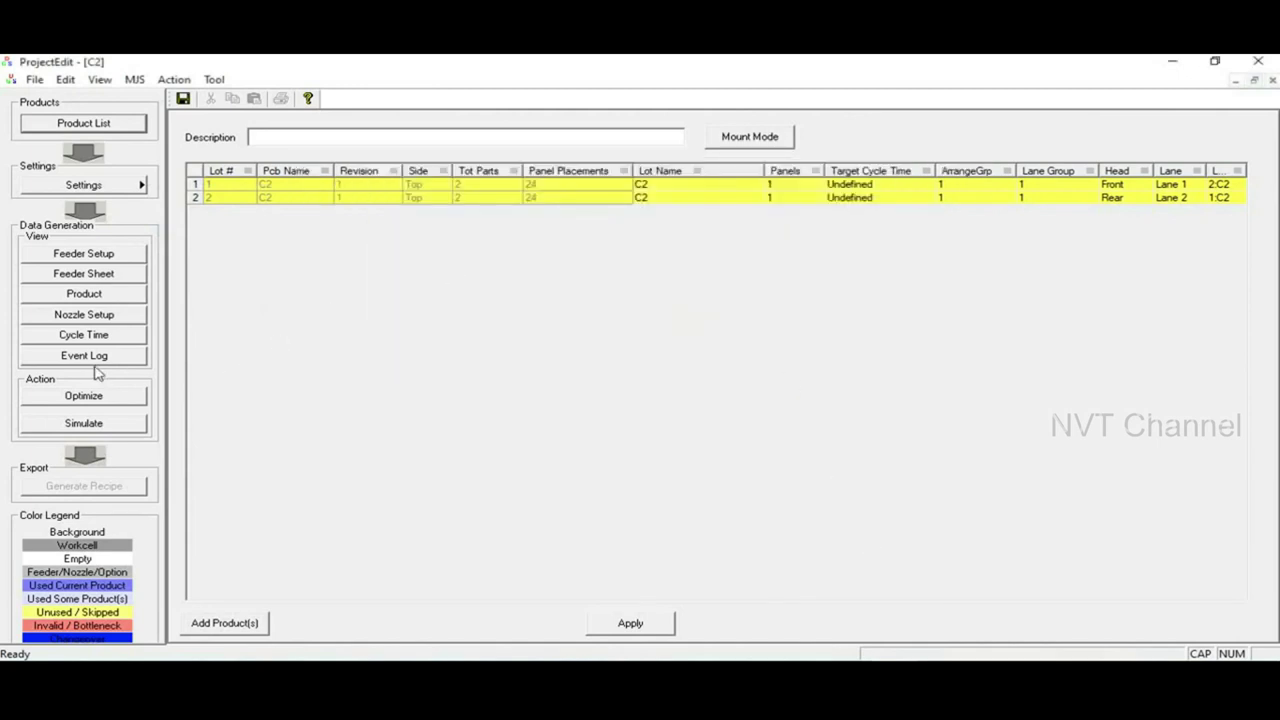
- Optimize both C2 lots, finishing the run early after checking their tact times, and simulate the resulting setup
{"action": "left_click", "coordinate": [106, 399]}
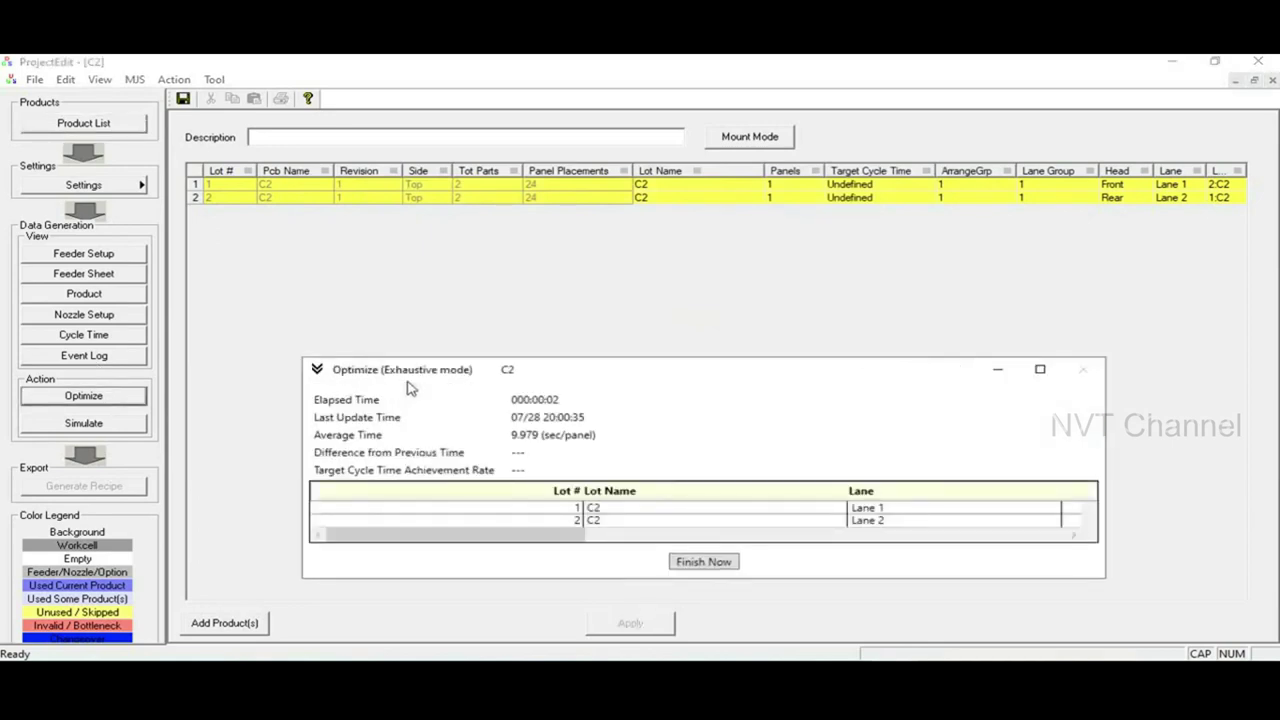
{"action": "left_click_drag", "start_coordinate": [549, 537], "coordinate": [940, 533]}
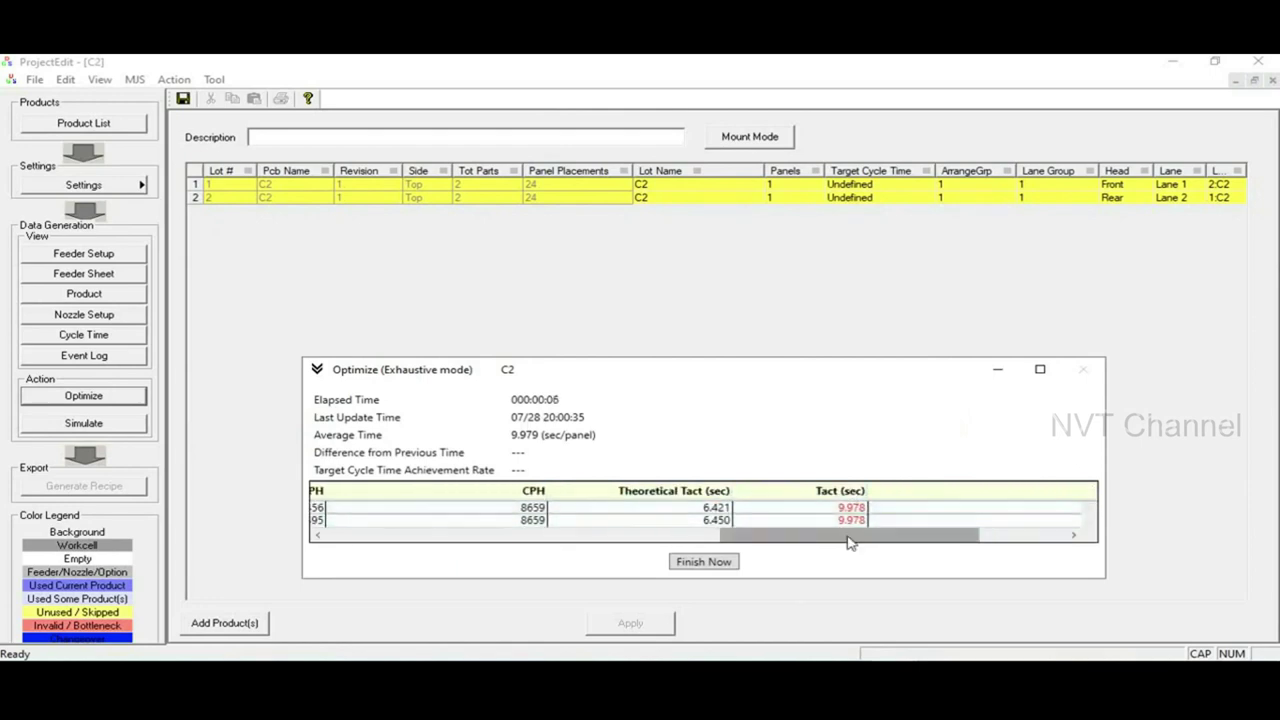
{"action": "left_click", "coordinate": [712, 561]}
{"action": "left_click", "coordinate": [767, 514]}
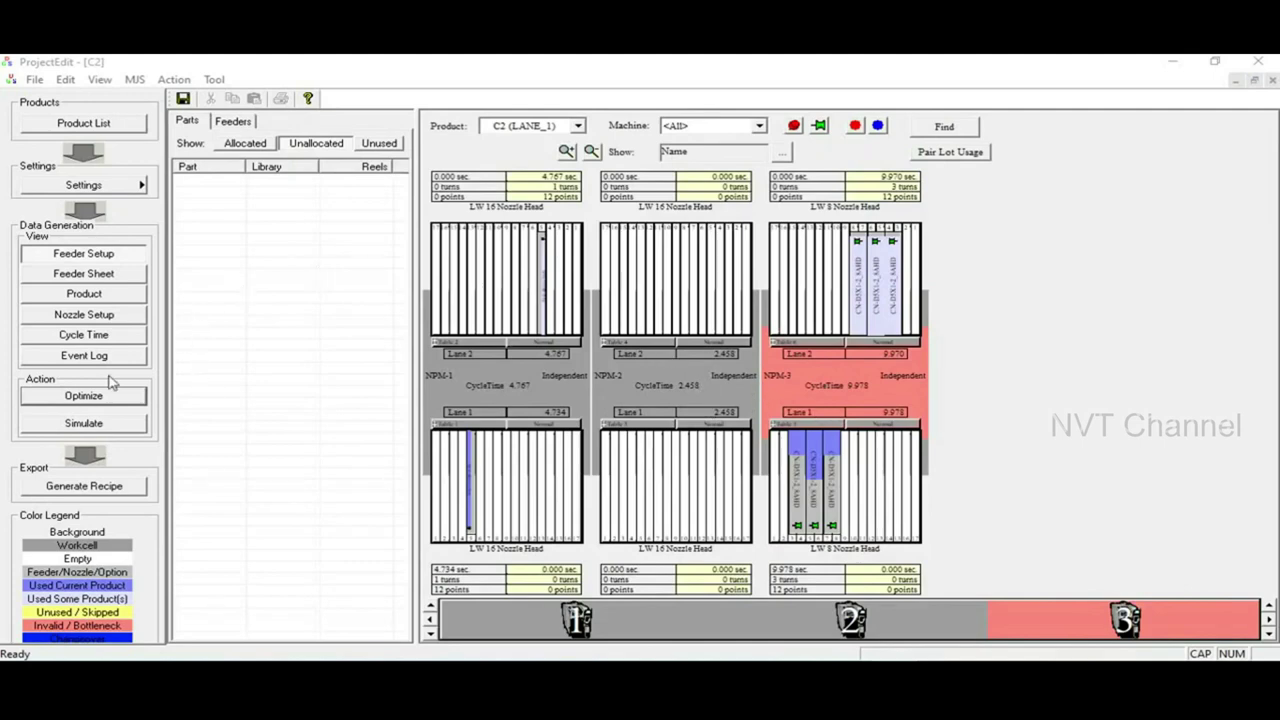
{"action": "left_click", "coordinate": [88, 424]}
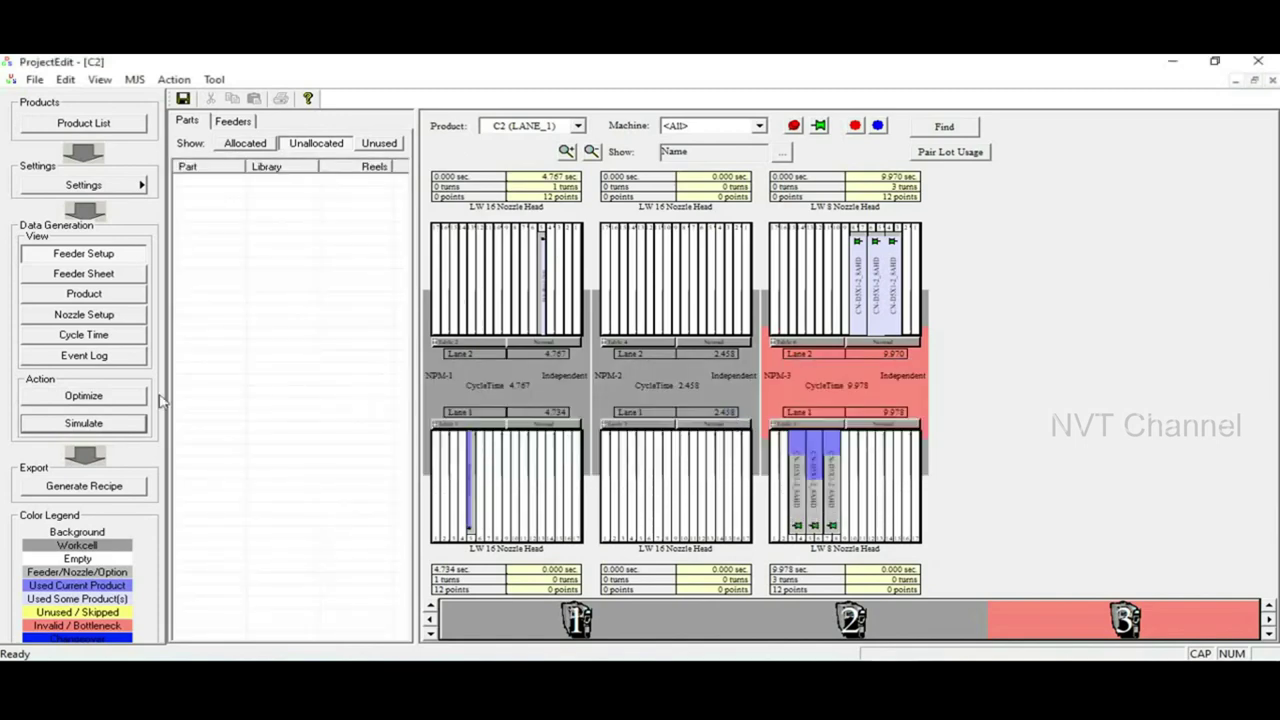
- Generate the C2 recipe into the Proven Data Area for NPM group Line G with Overwrite enabled
{"action": "left_click", "coordinate": [99, 489]}
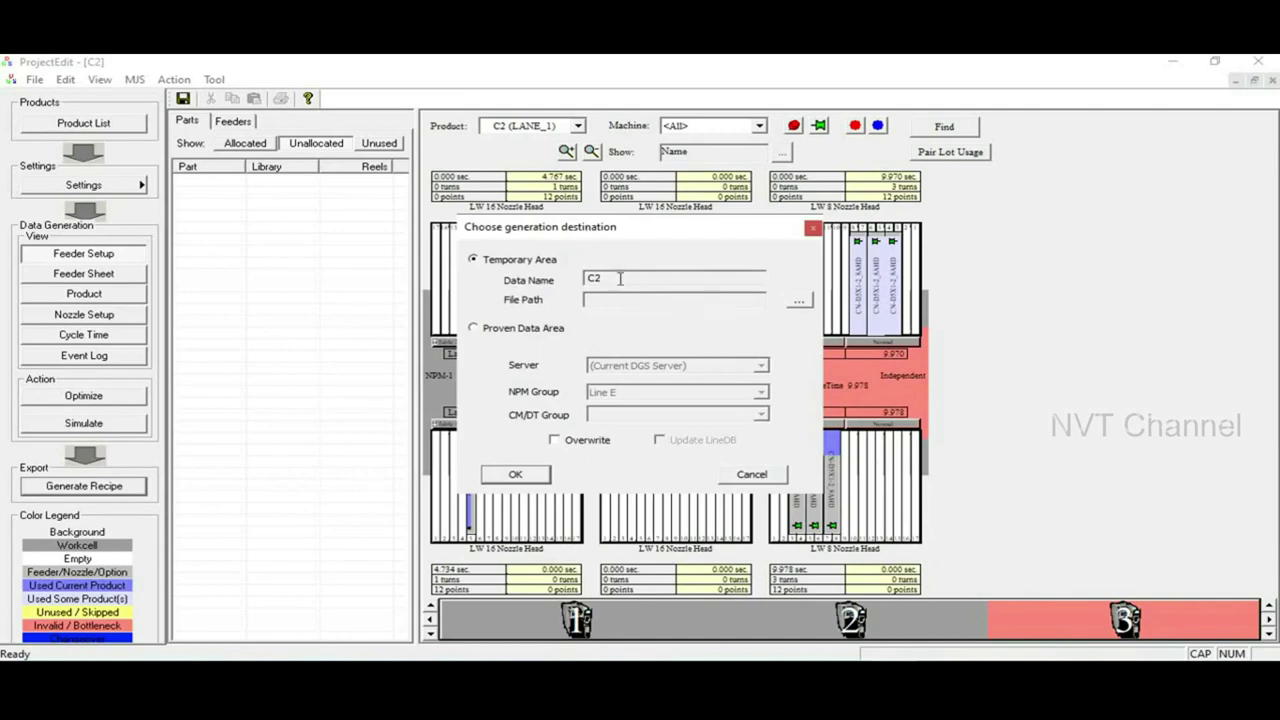
{"action": "left_click", "coordinate": [474, 330]}
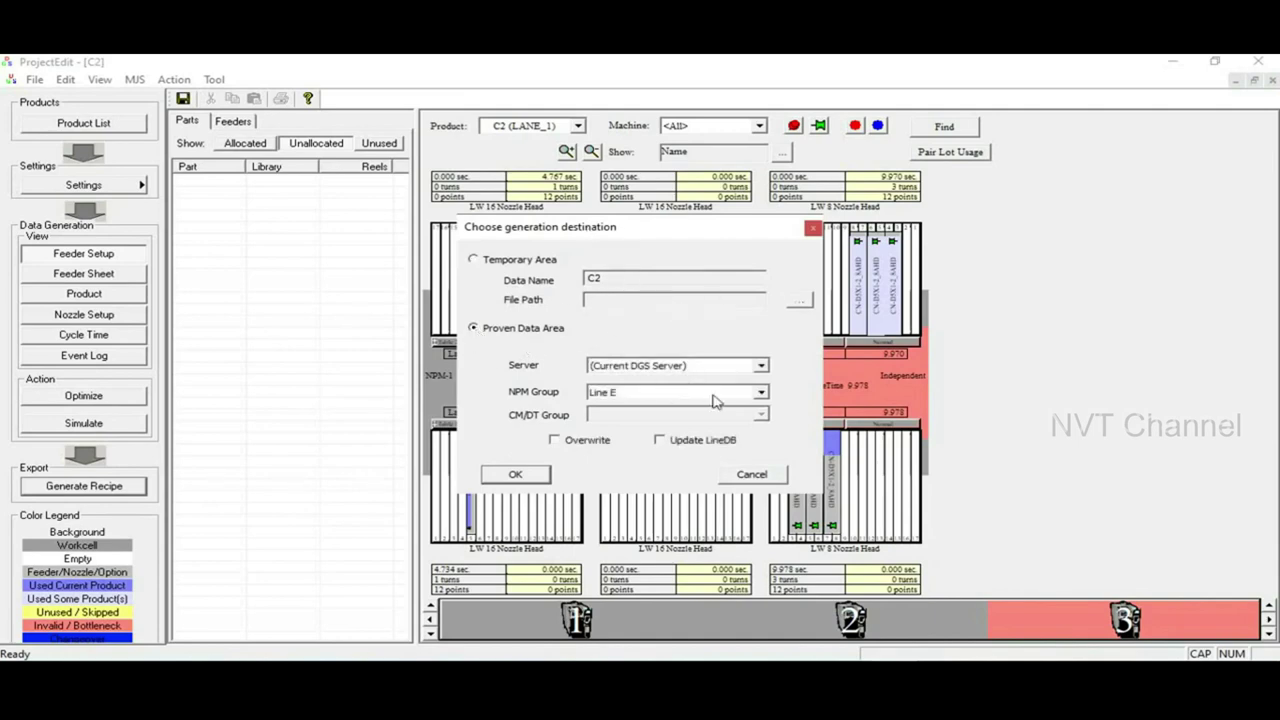
{"action": "left_click", "coordinate": [763, 399]}
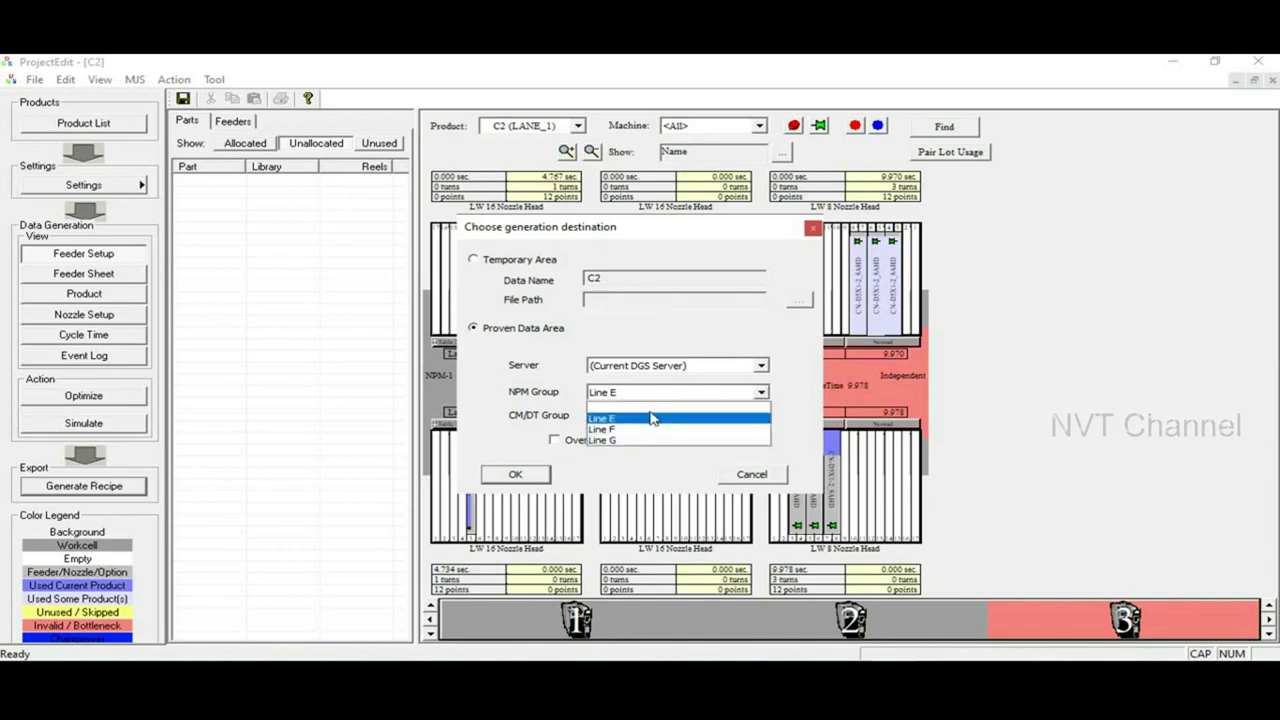
{"action": "left_click", "coordinate": [603, 440]}
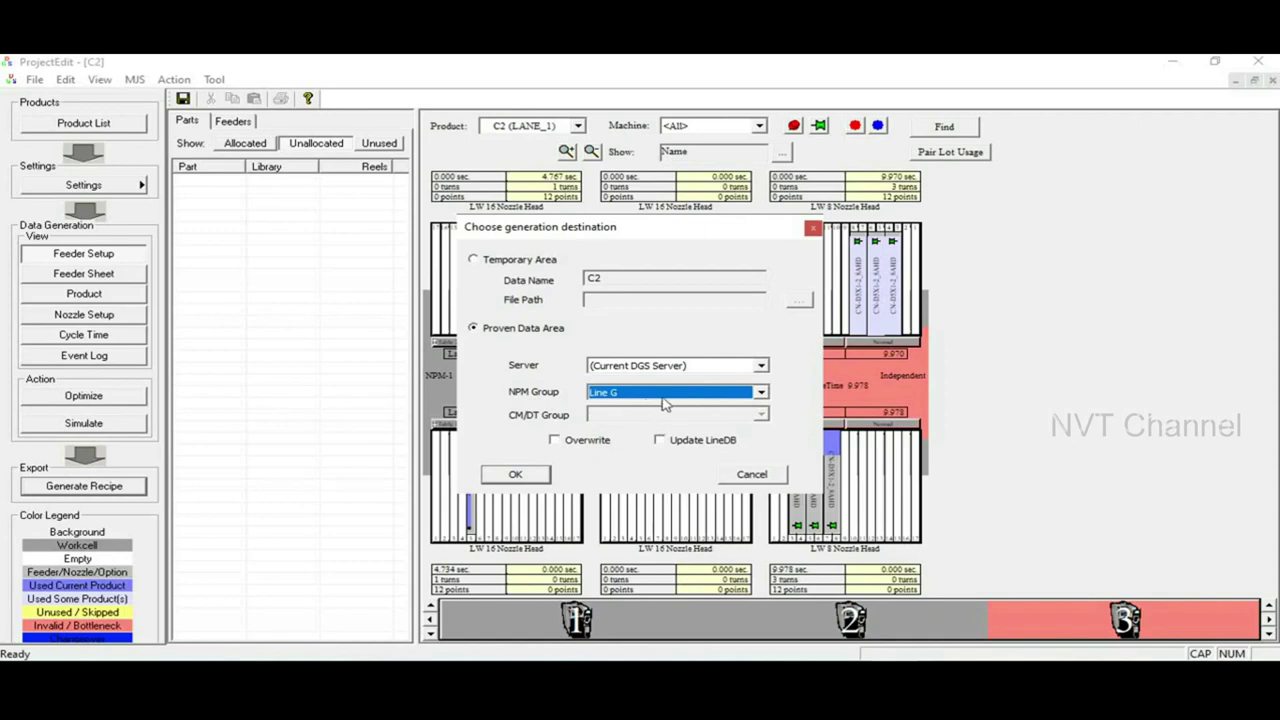
{"action": "left_click", "coordinate": [556, 441]}
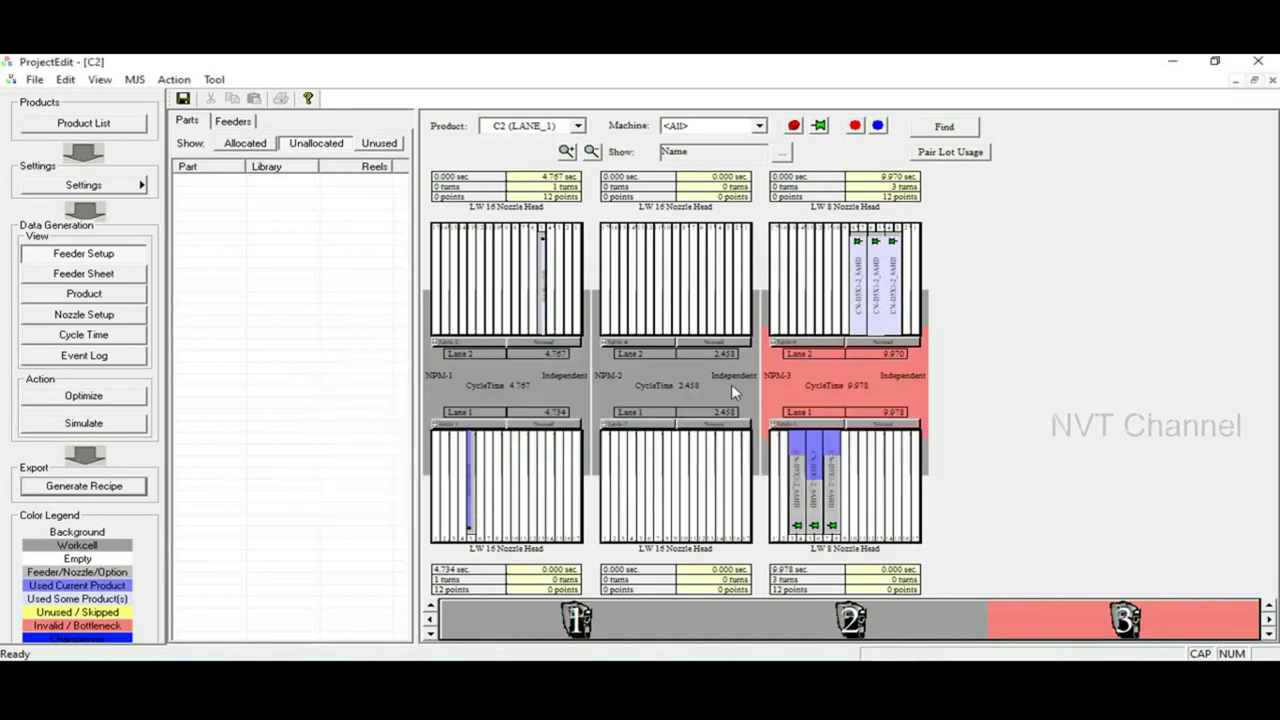
- Save and close project C2, and open the PPD Manager in DGS Console
{"action": "left_click", "coordinate": [1258, 61]}
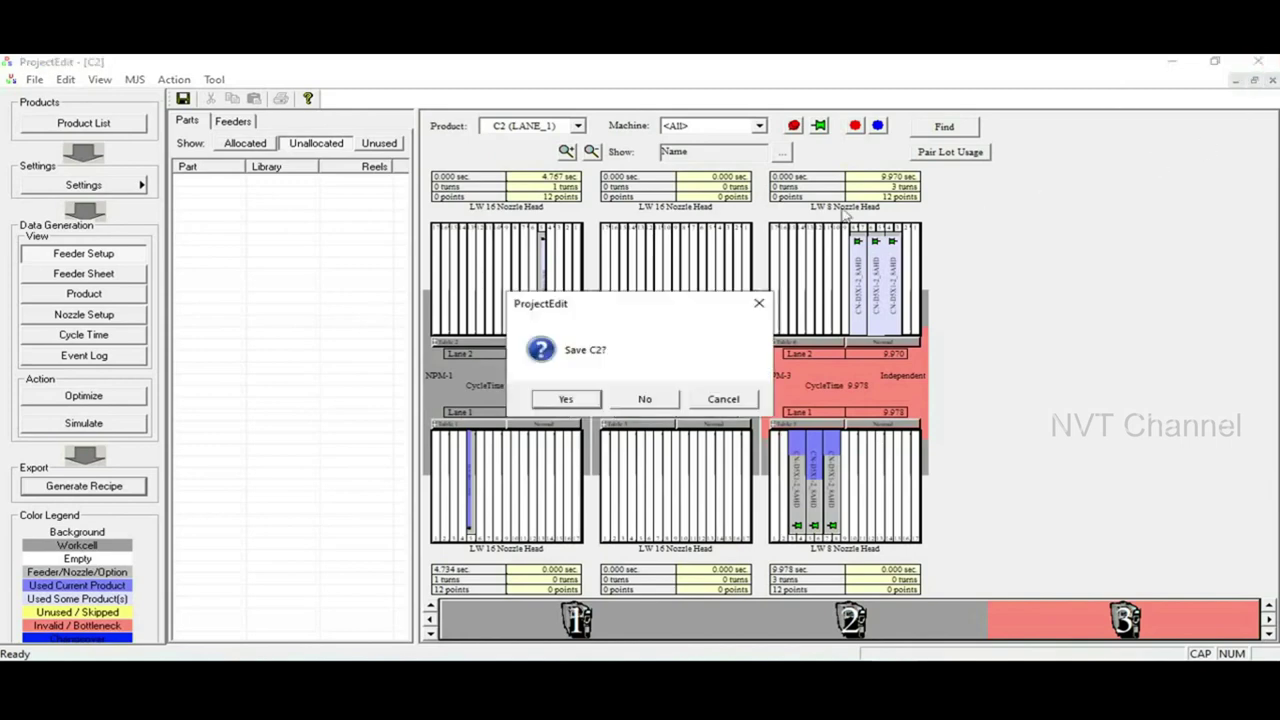
{"action": "left_click", "coordinate": [566, 398]}
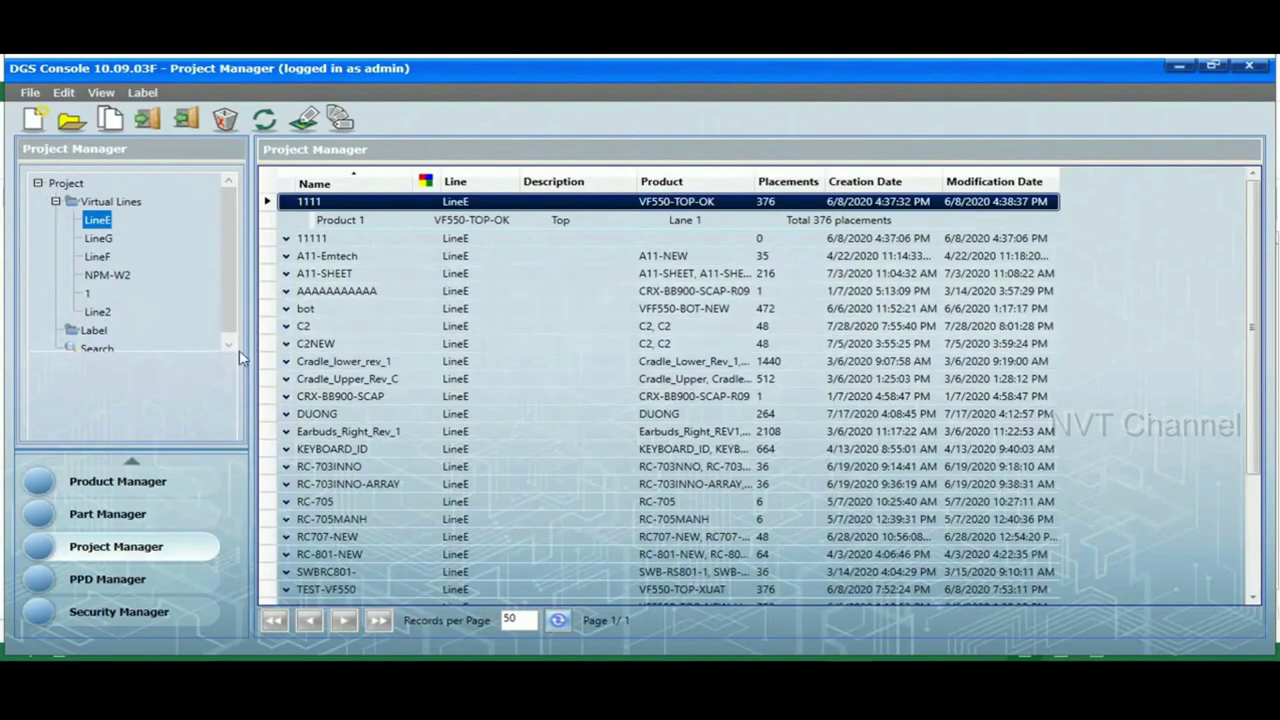
{"action": "left_click", "coordinate": [105, 581]}
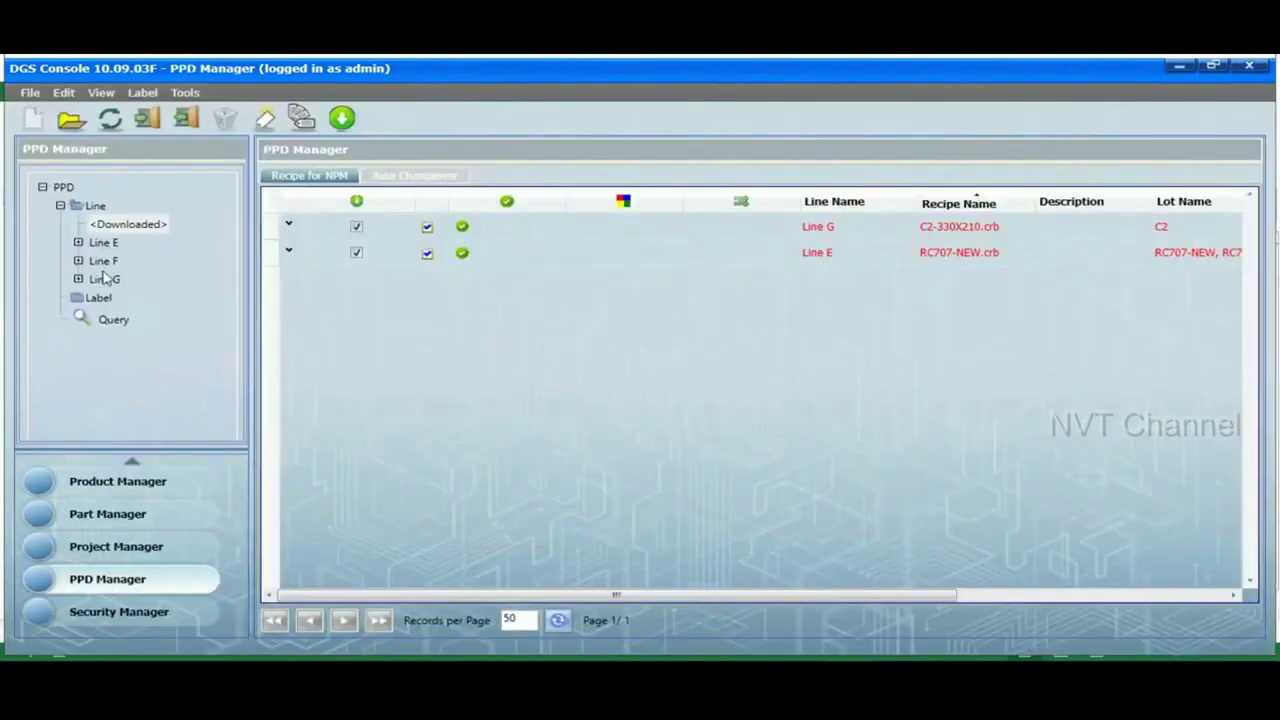
- Open the C2.crb recipe of Line G for editing and view the cycle times of both C2 lots
{"action": "left_click", "coordinate": [105, 280]}
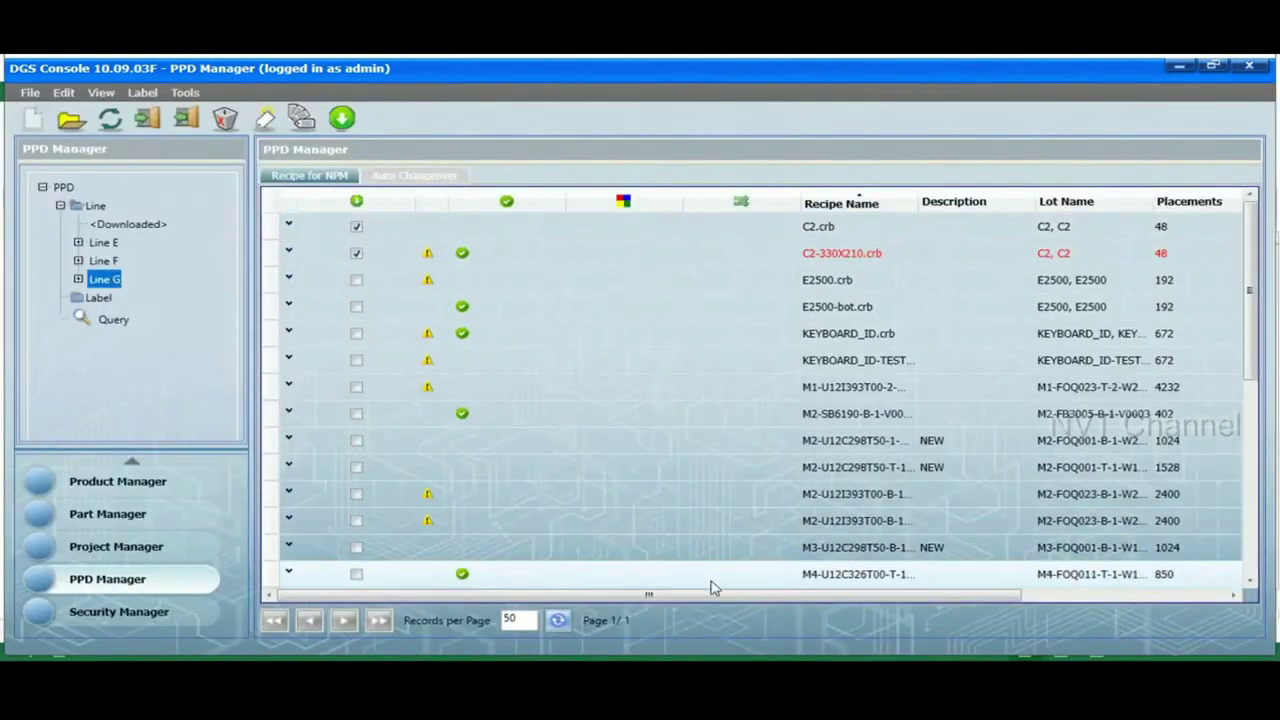
{"action": "left_click_drag", "start_coordinate": [709, 591], "coordinate": [823, 591]}
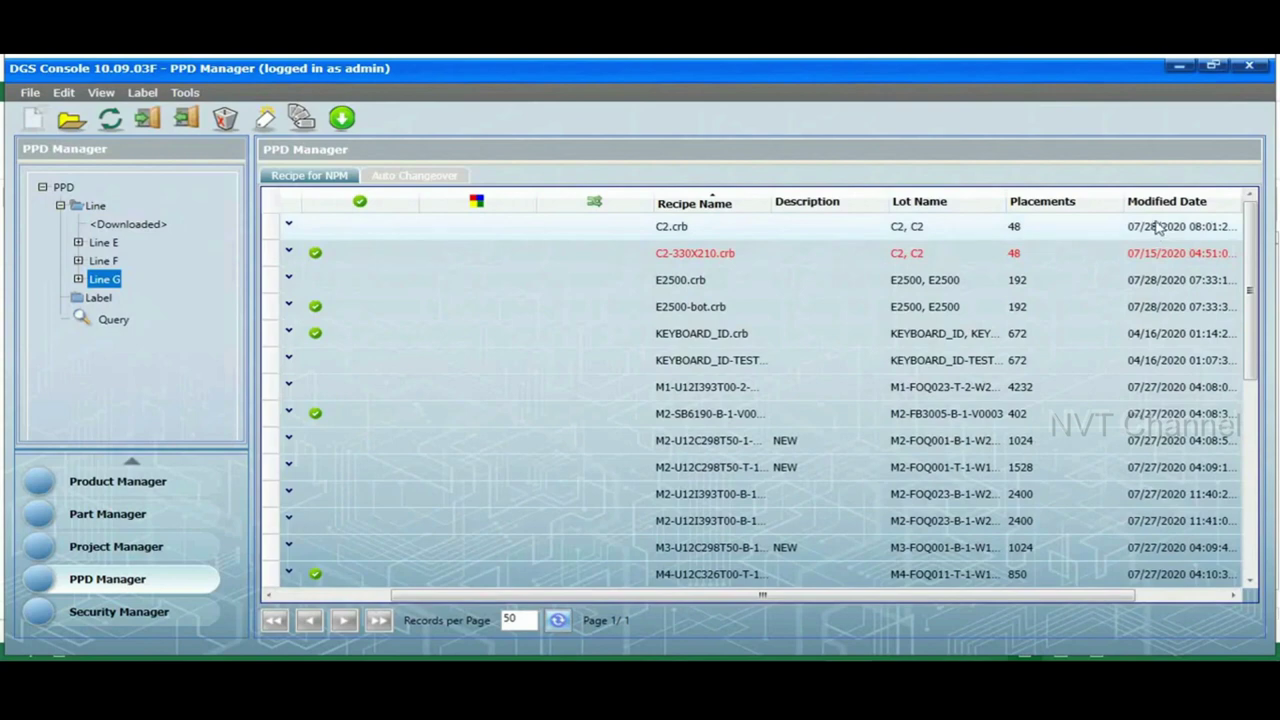
{"action": "double_click", "coordinate": [702, 230]}
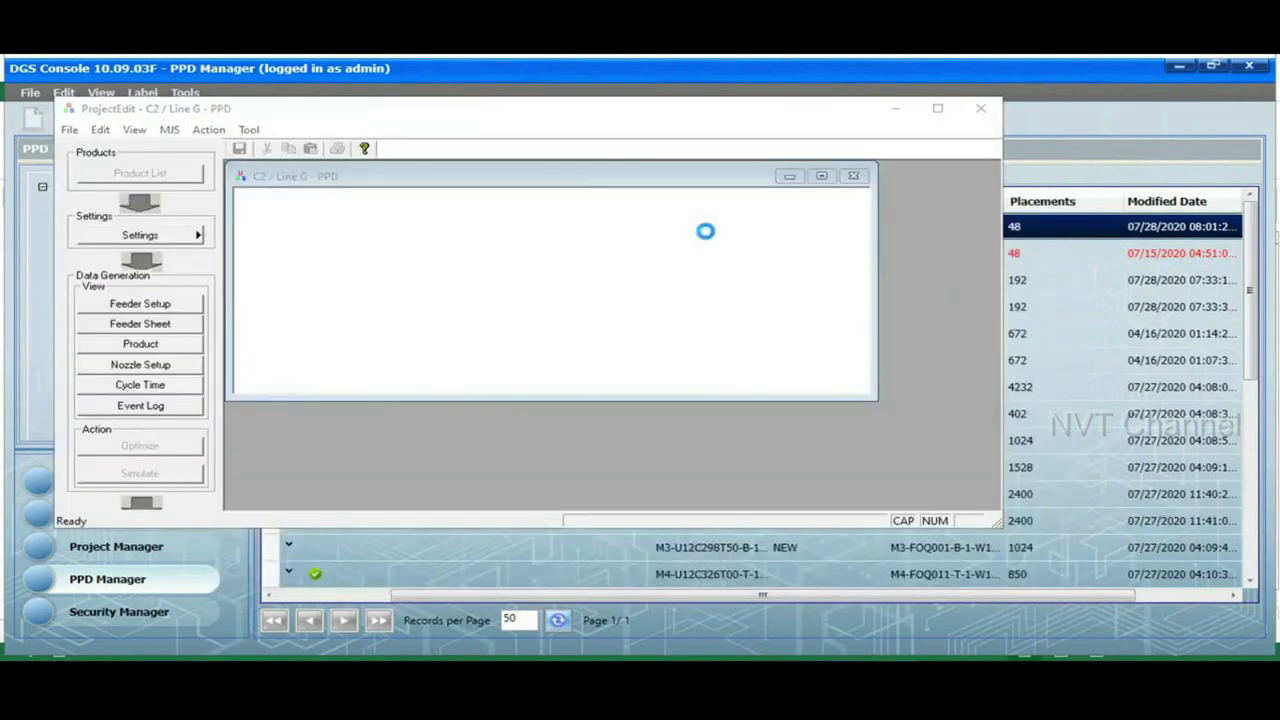
{"action": "left_click", "coordinate": [937, 108]}
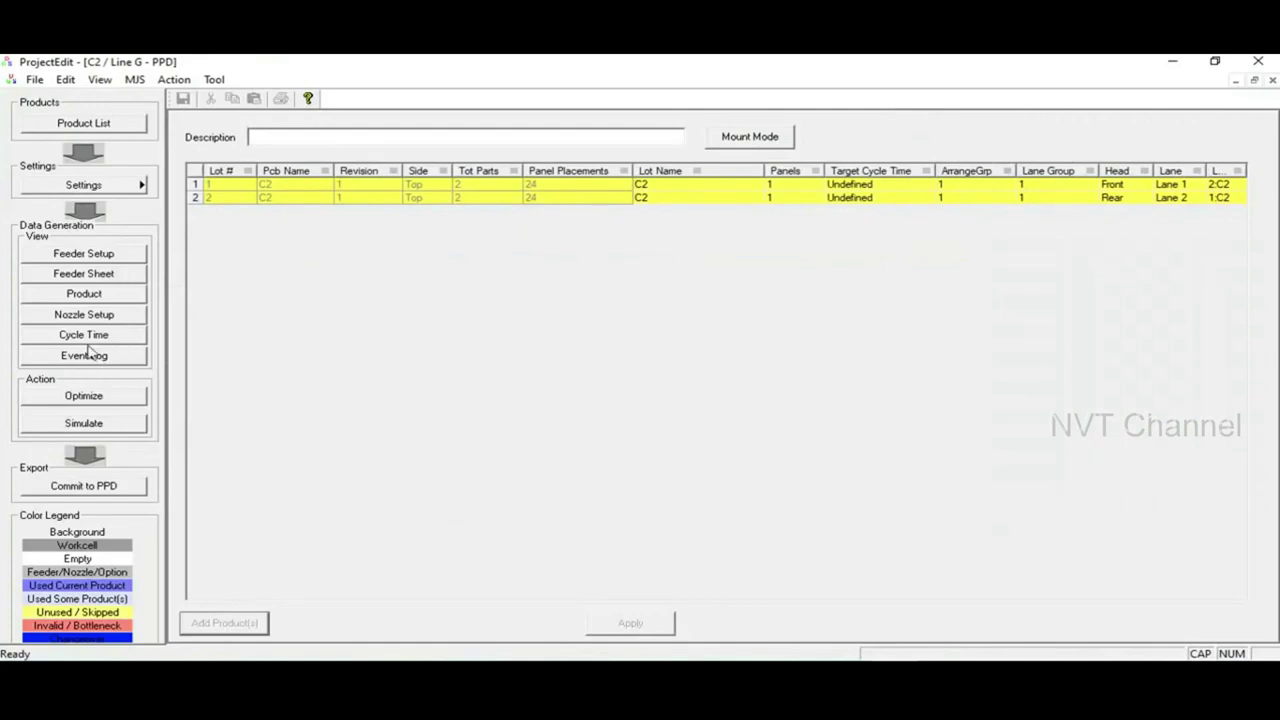
{"action": "left_click", "coordinate": [83, 334]}
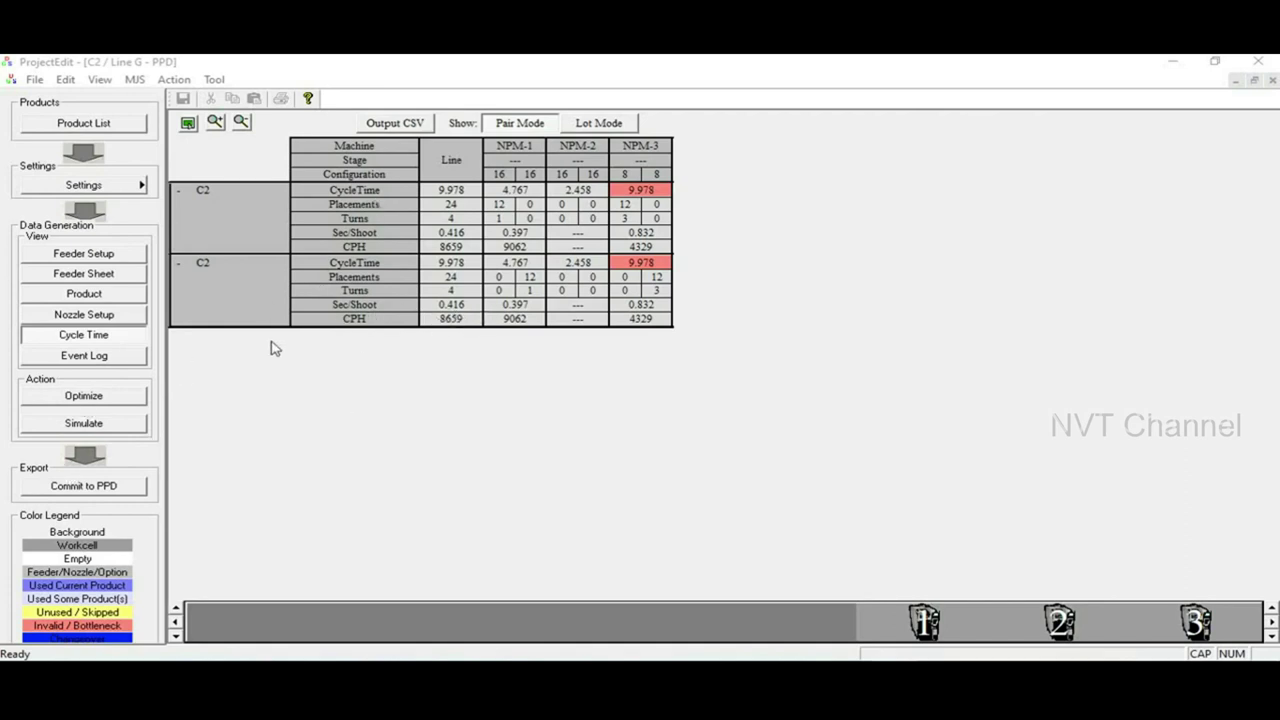
- Commit the C2 recipe to PPD, close it, and mark C2.crb for download in the Line G recipe list
{"action": "left_click", "coordinate": [100, 491]}
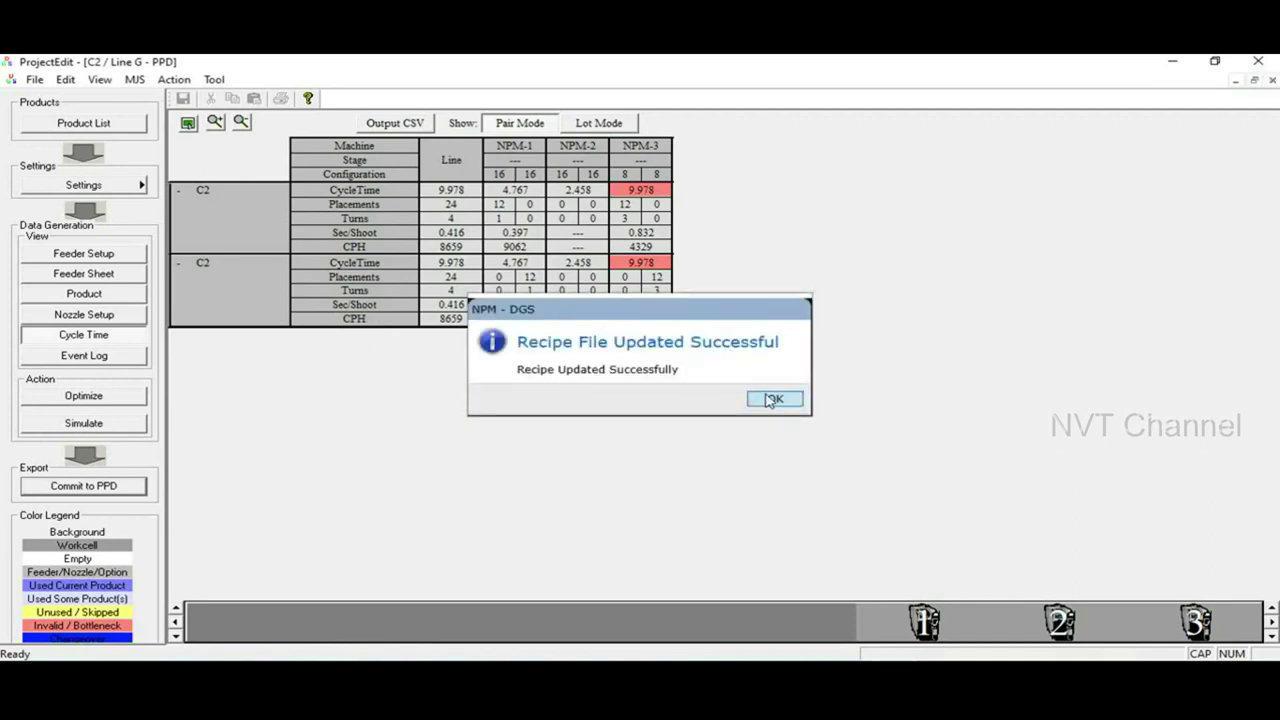
{"action": "left_click", "coordinate": [770, 400]}
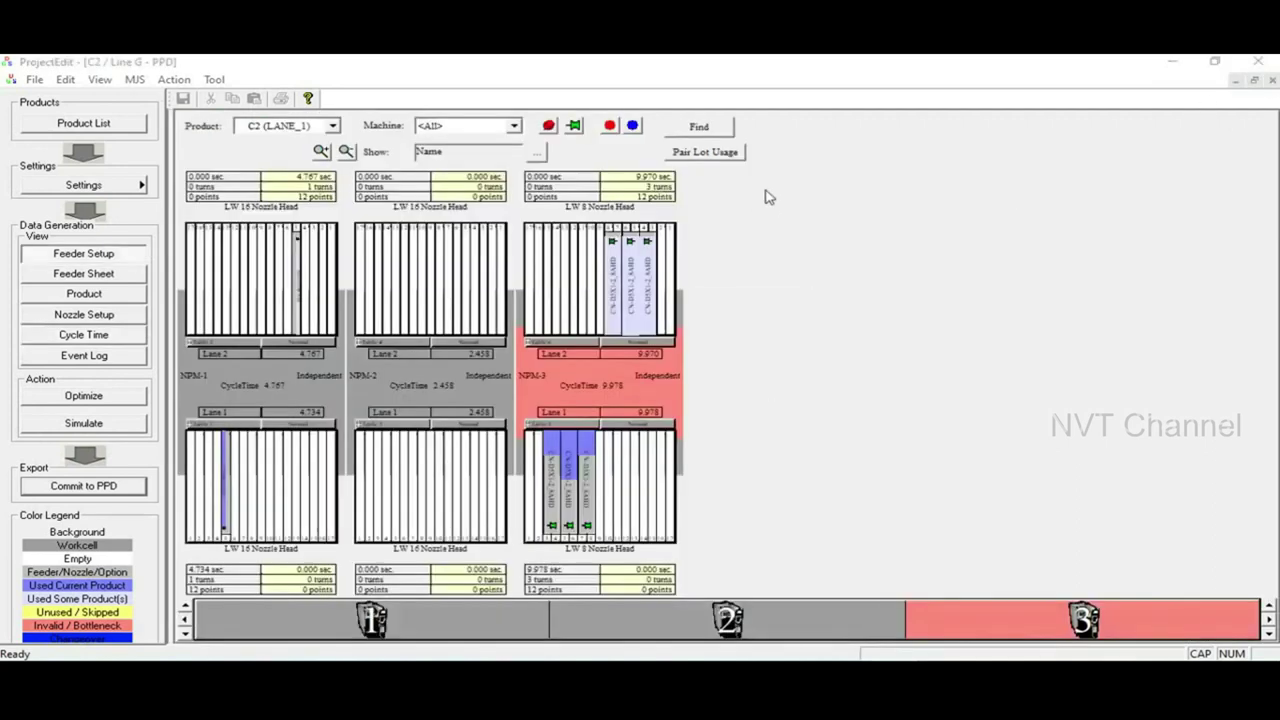
{"action": "left_click", "coordinate": [1258, 61]}
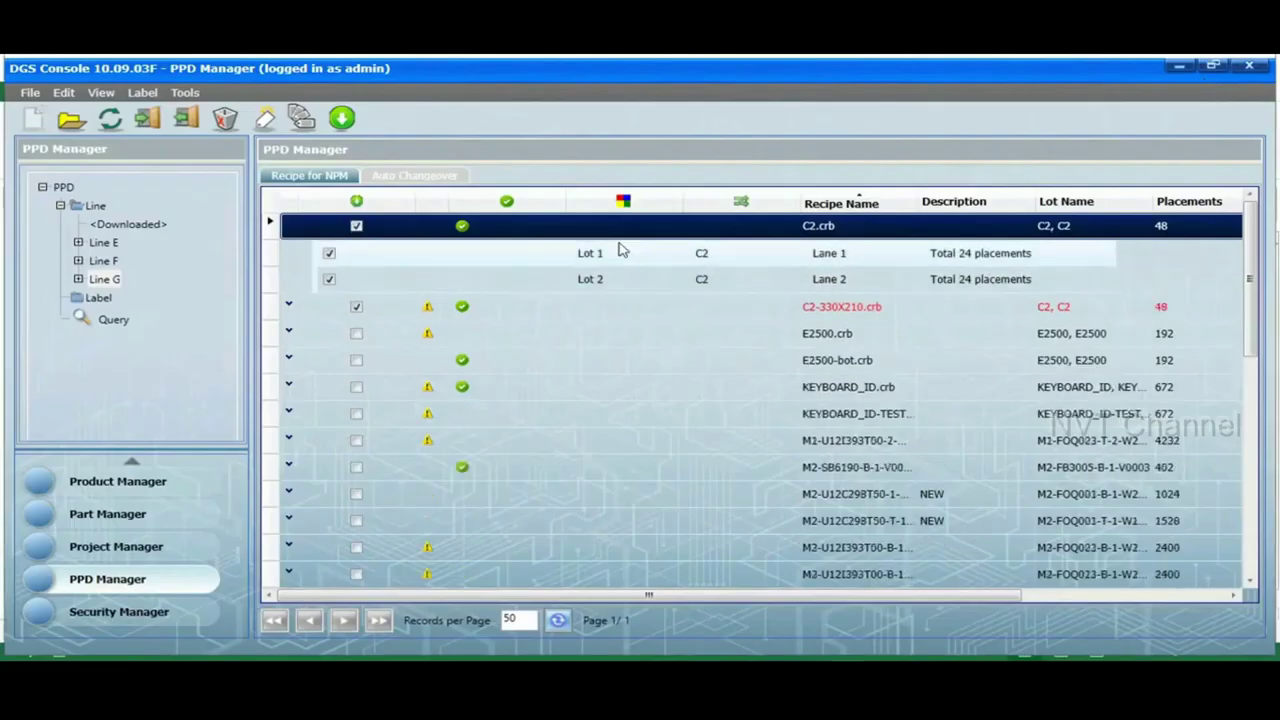
{"action": "left_click", "coordinate": [357, 228]}
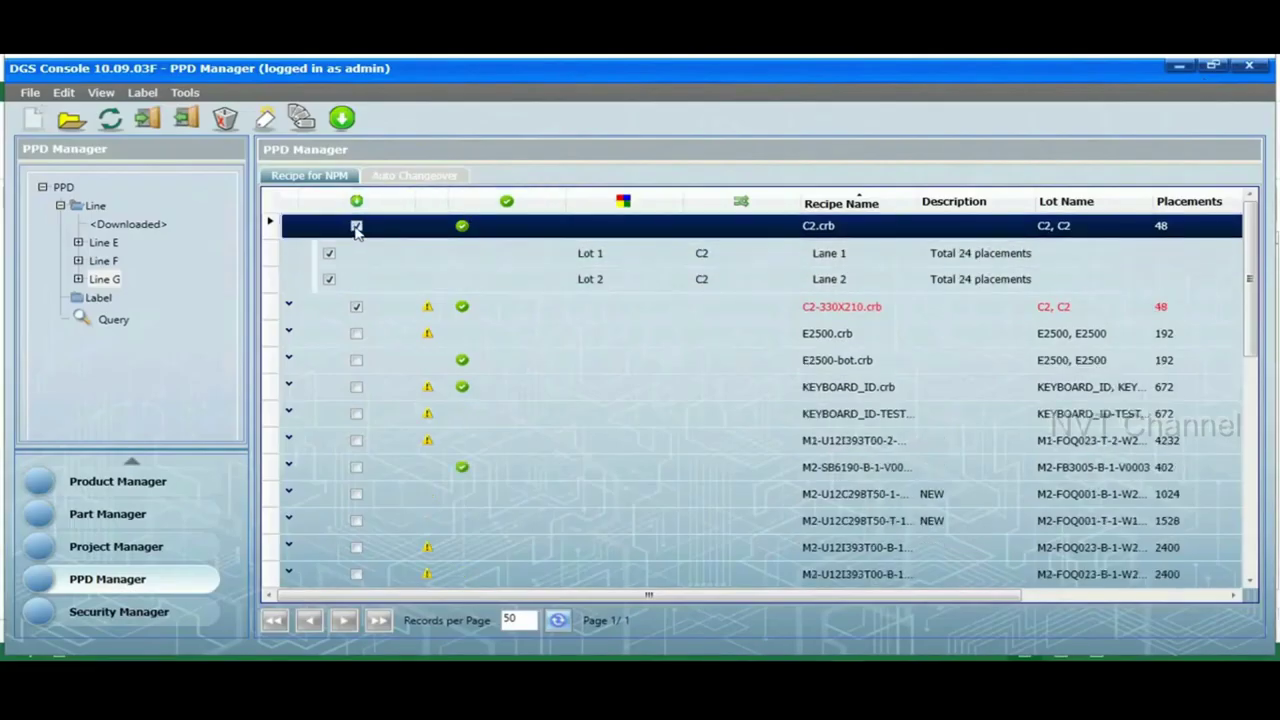